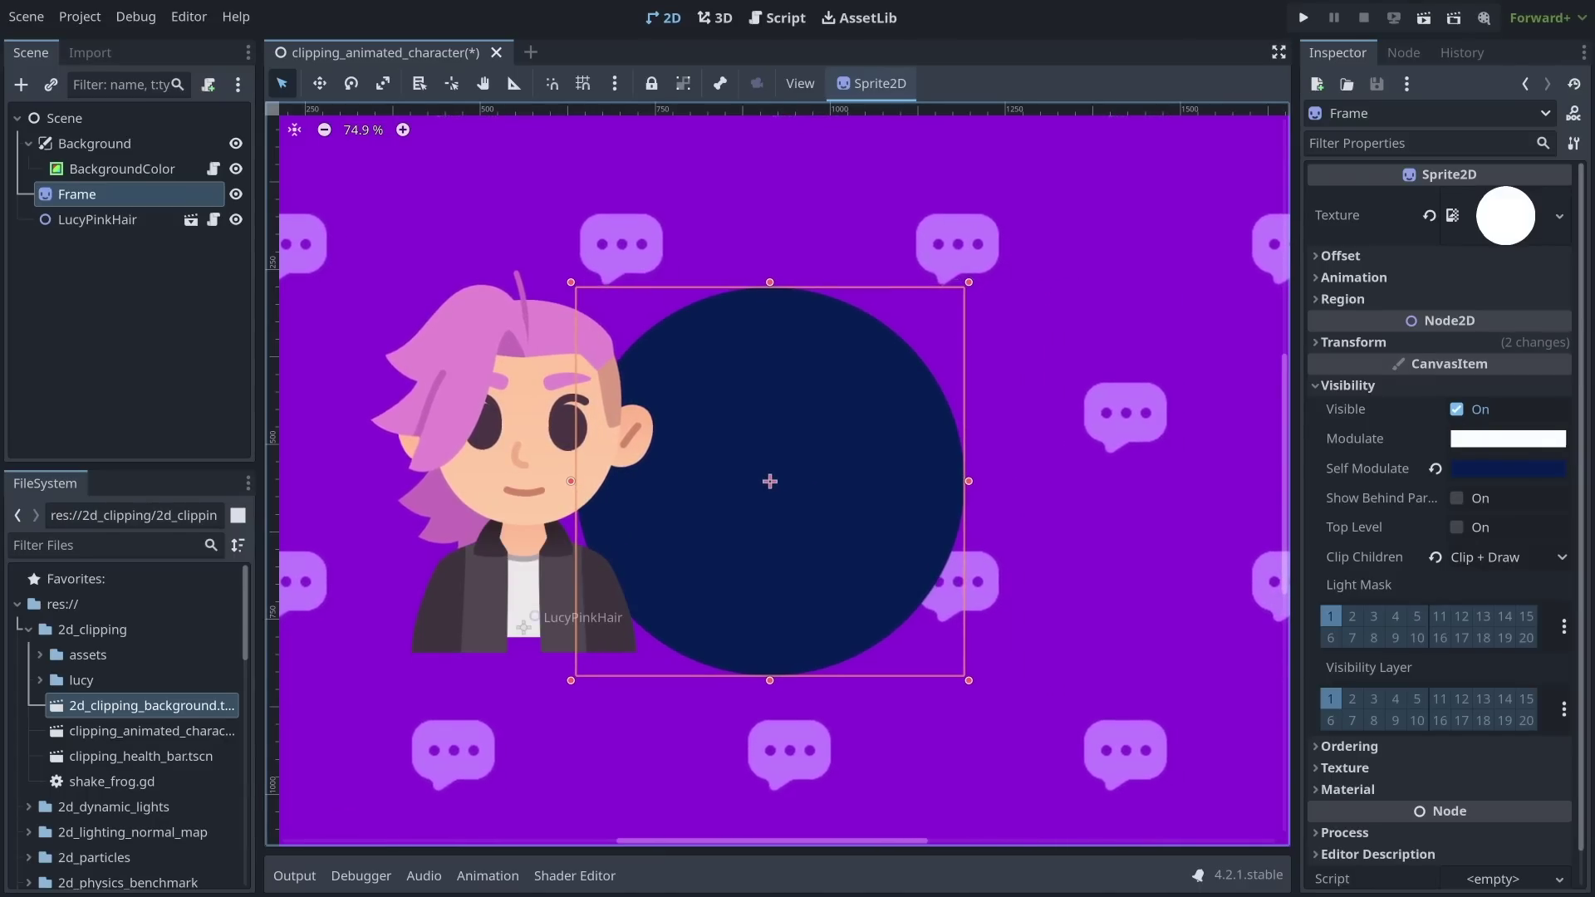
Step: Parent LucyPinkHair under the circle Frame and set the bar fill's Clip Children to Clip + Draw
drag(523, 627, 710, 681)
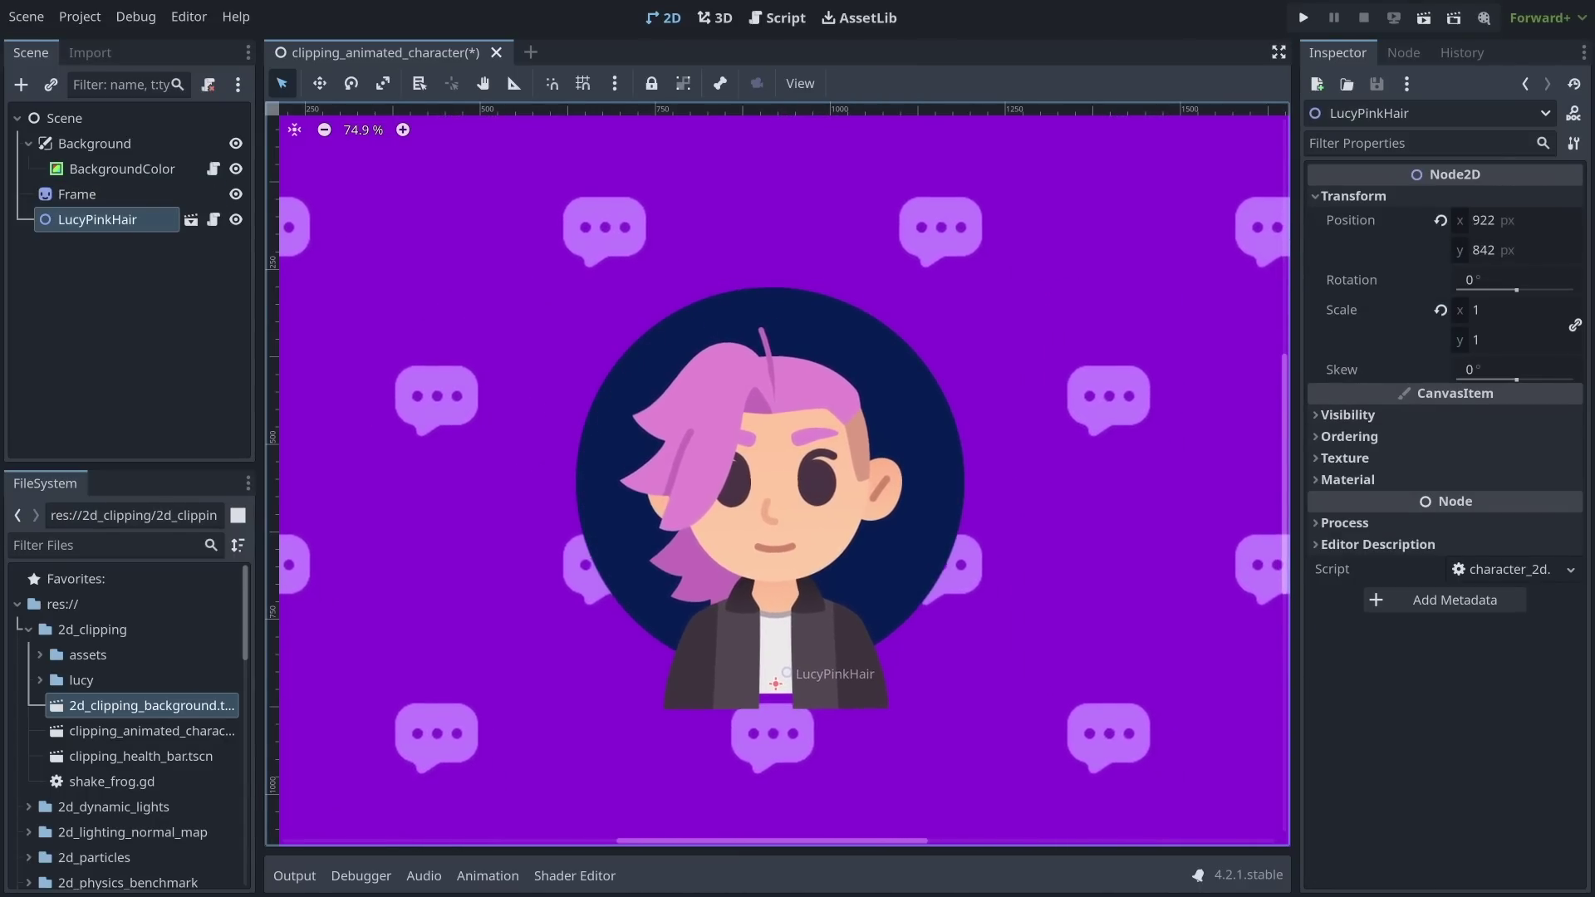
drag(101, 207, 101, 199)
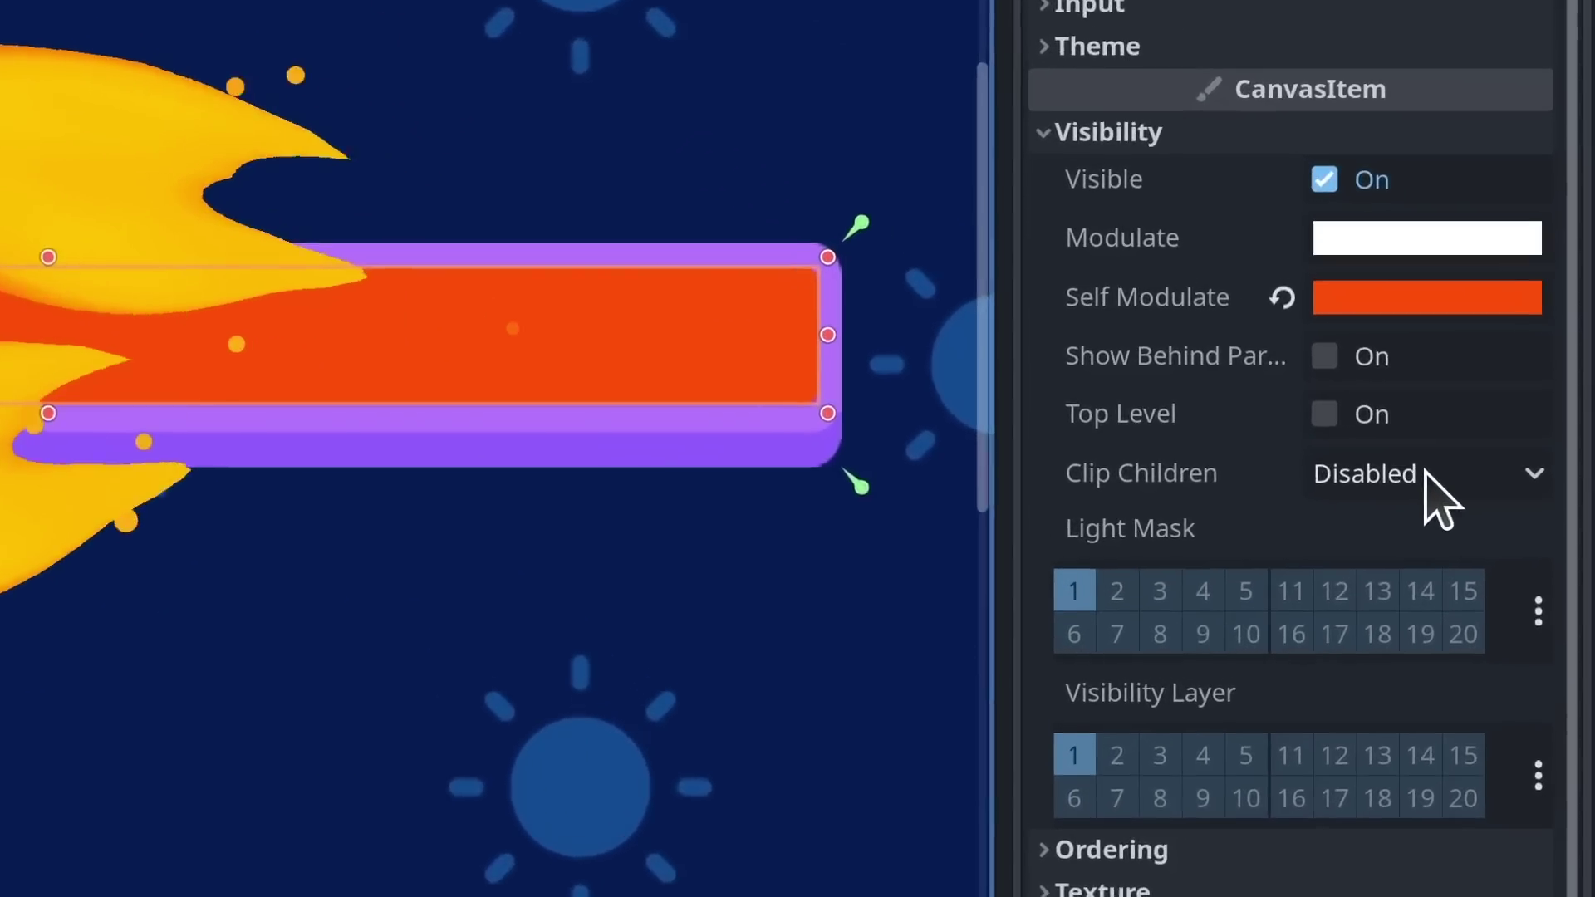
click(1471, 556)
click(1456, 641)
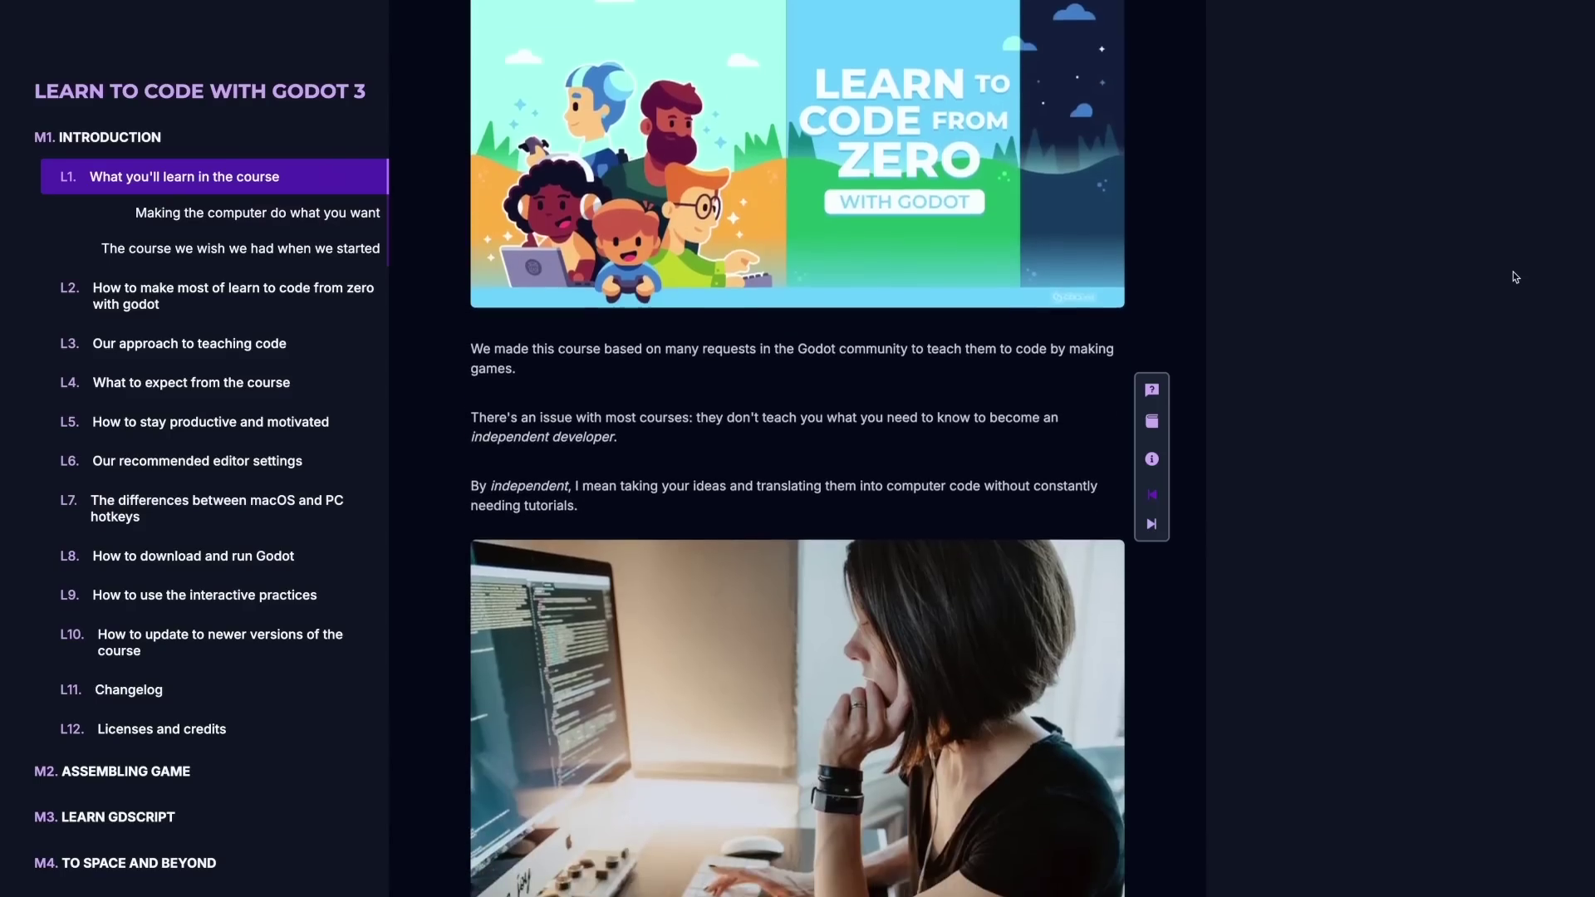
Step: Scroll down through the GDQuest course page
scroll(1515, 278, down, 15)
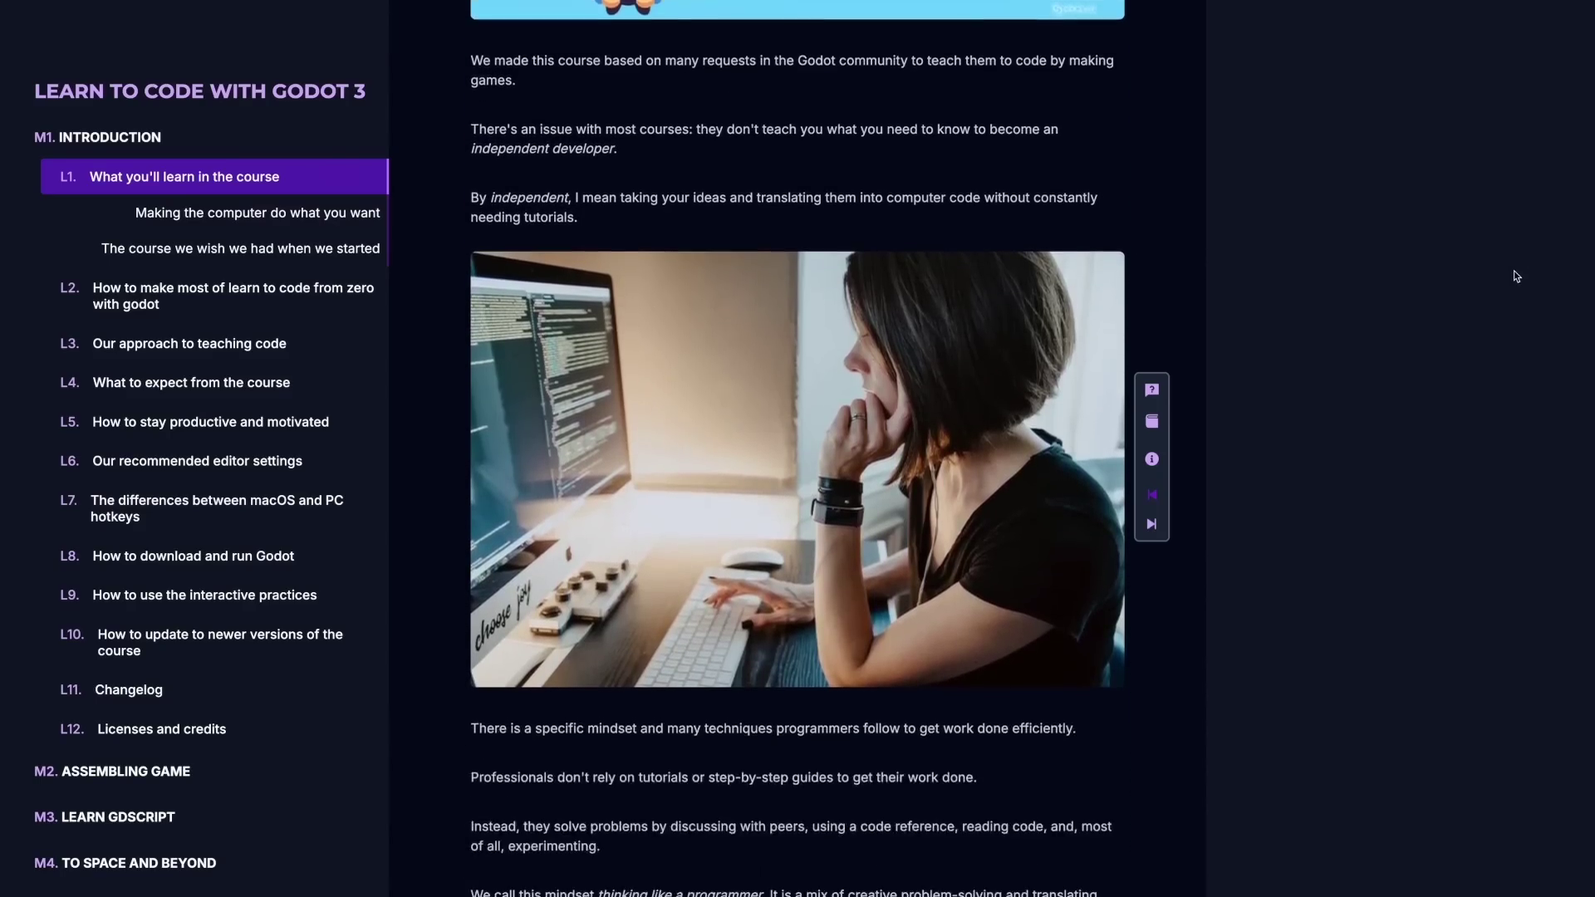
scroll(1508, 271, down, 5)
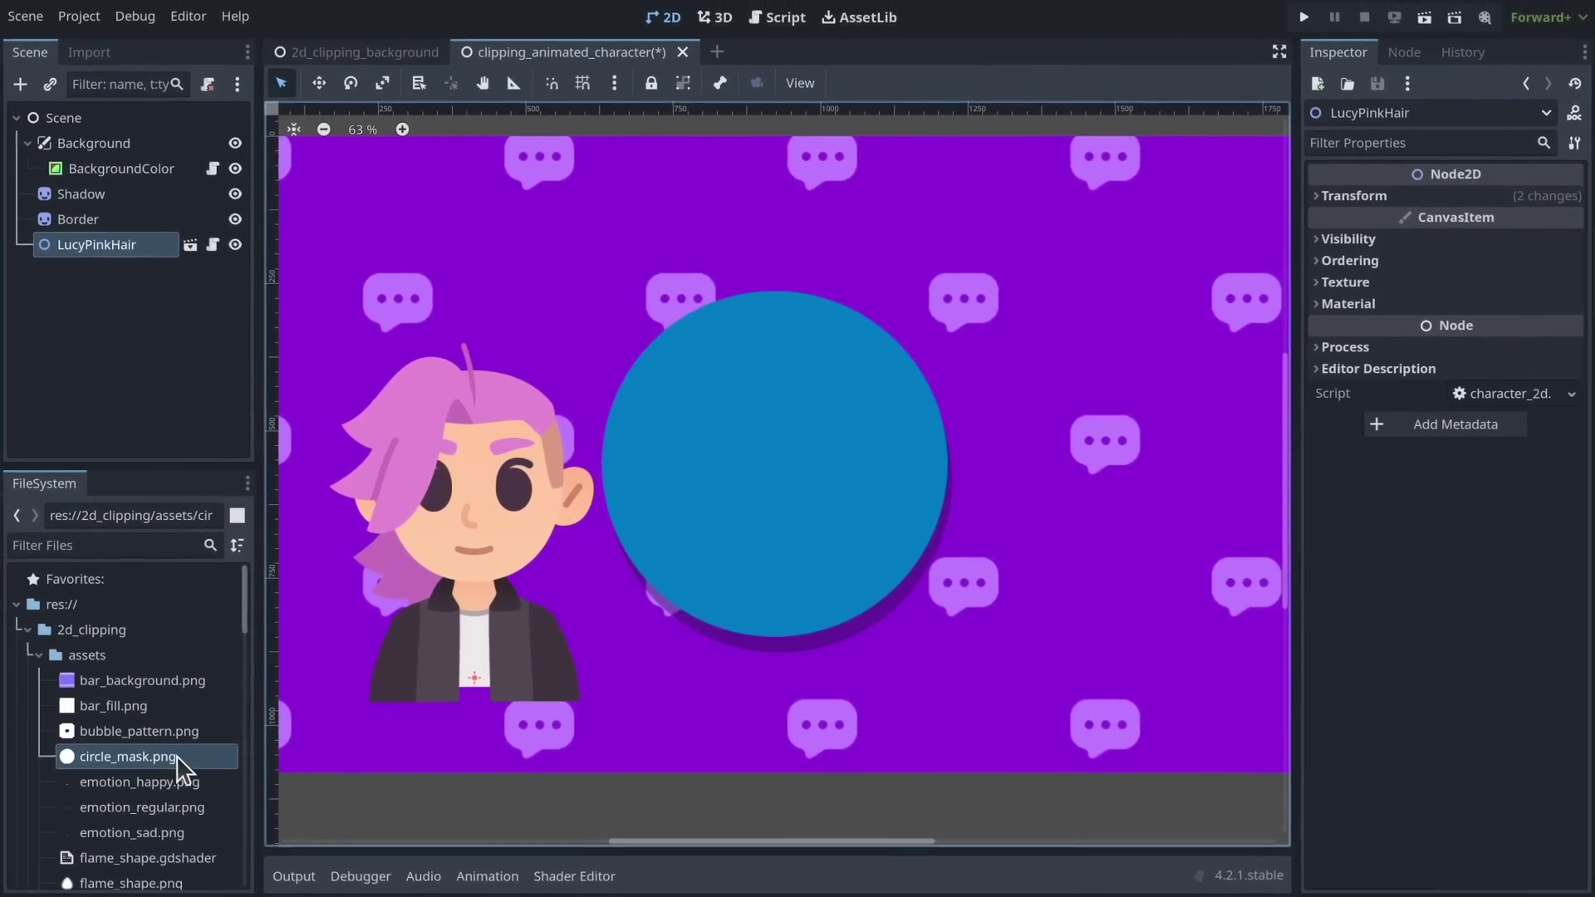
Step: Add circle_mask.png to the viewport as a sprite and enlarge it
drag(177, 768, 774, 472)
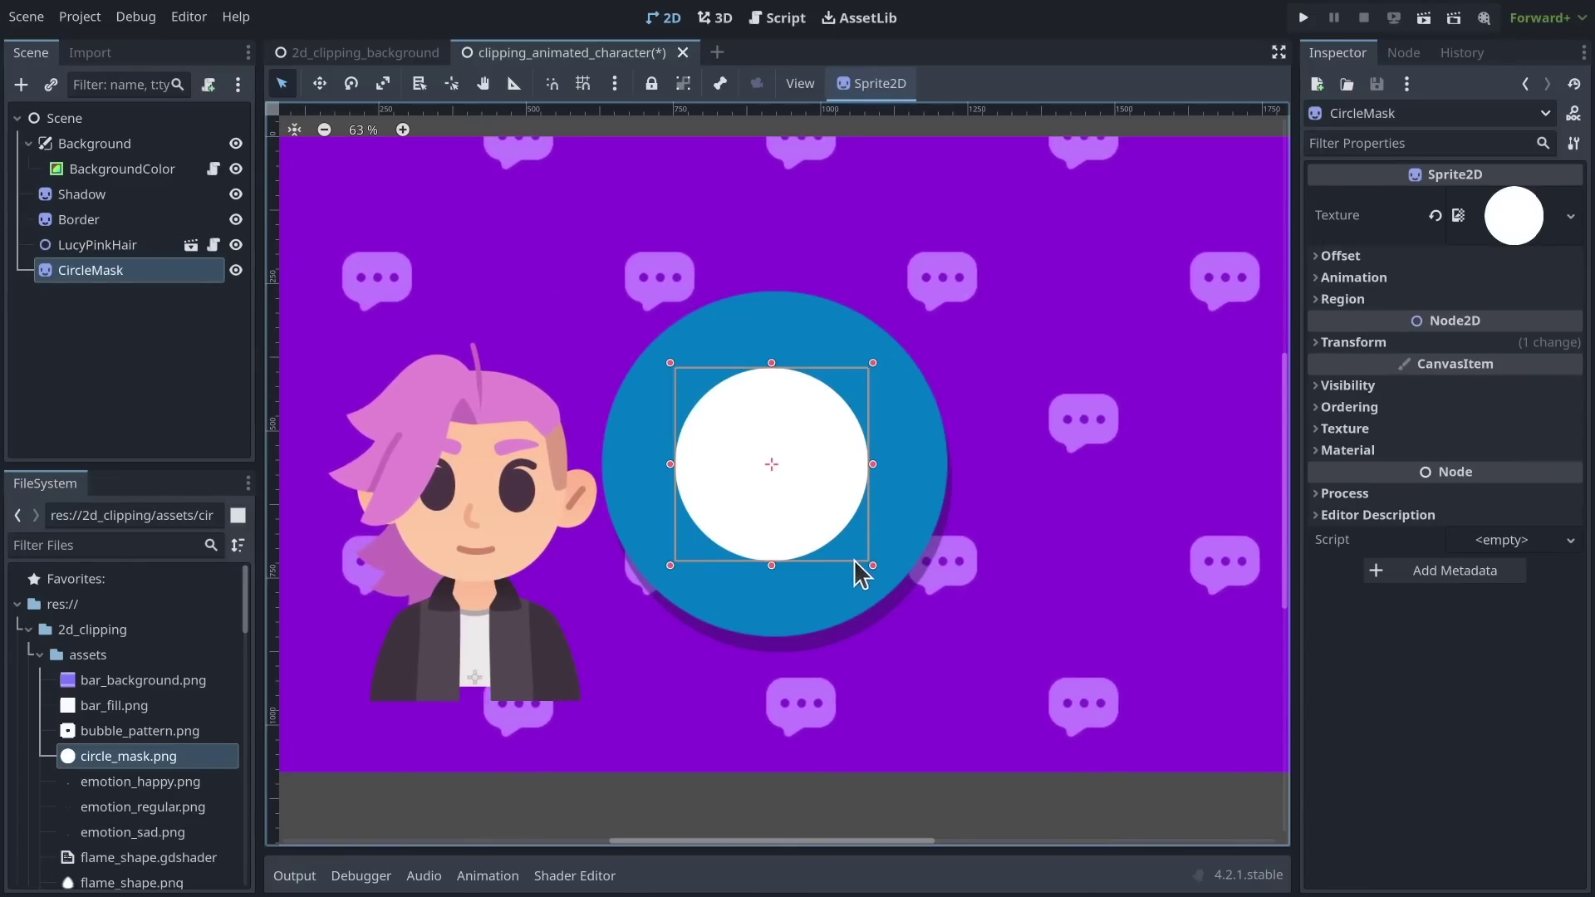
drag(867, 563, 921, 607)
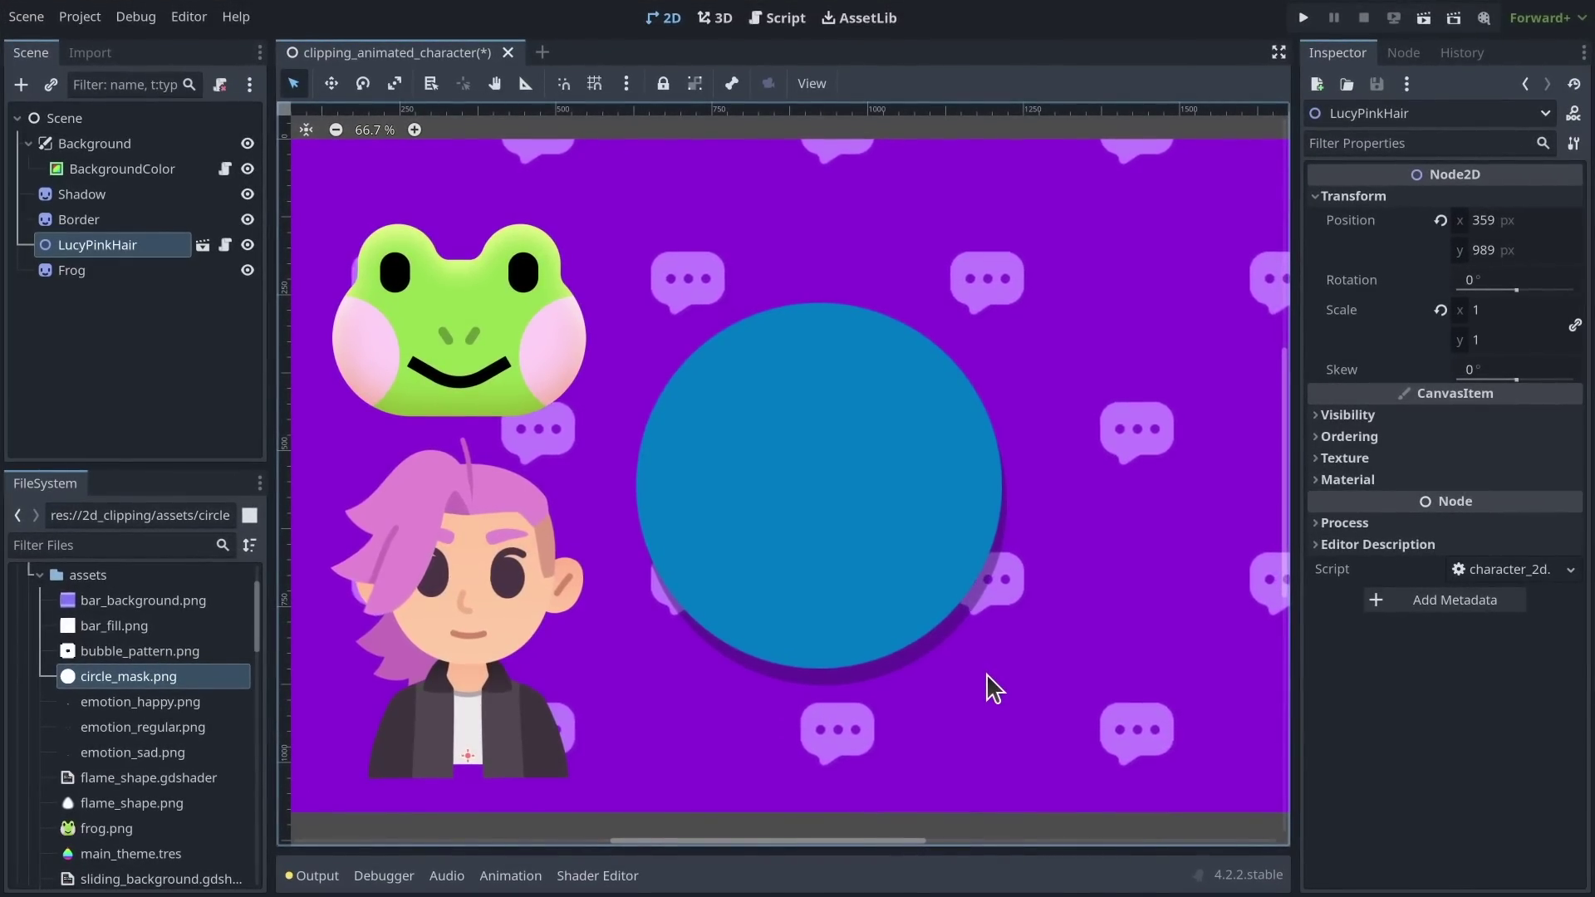
click(545, 347)
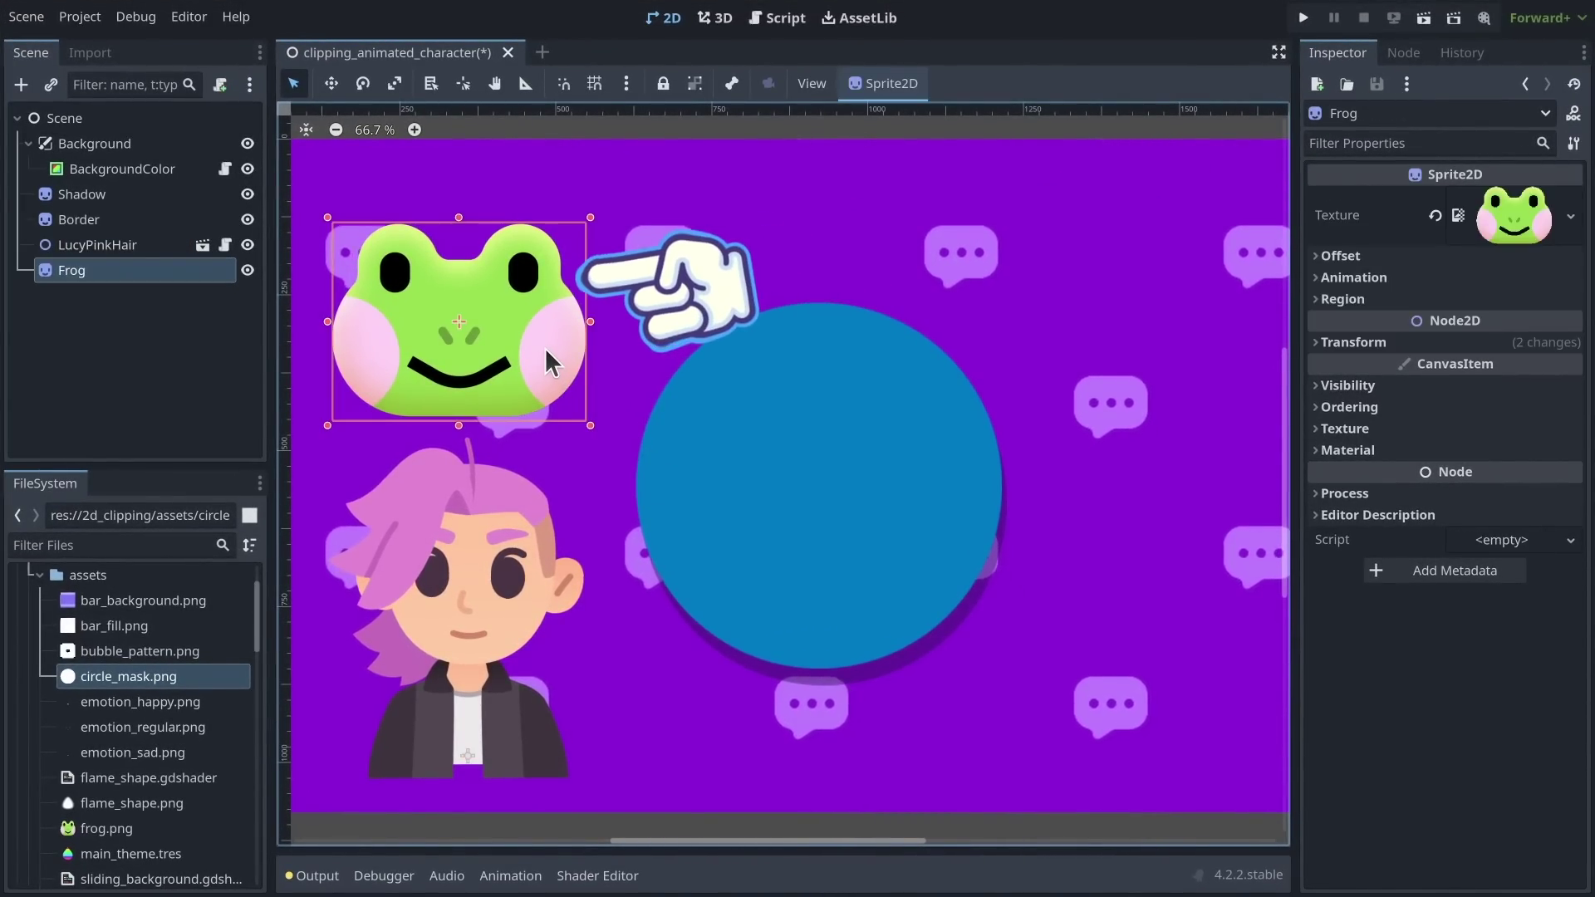
click(499, 645)
double_click(476, 681)
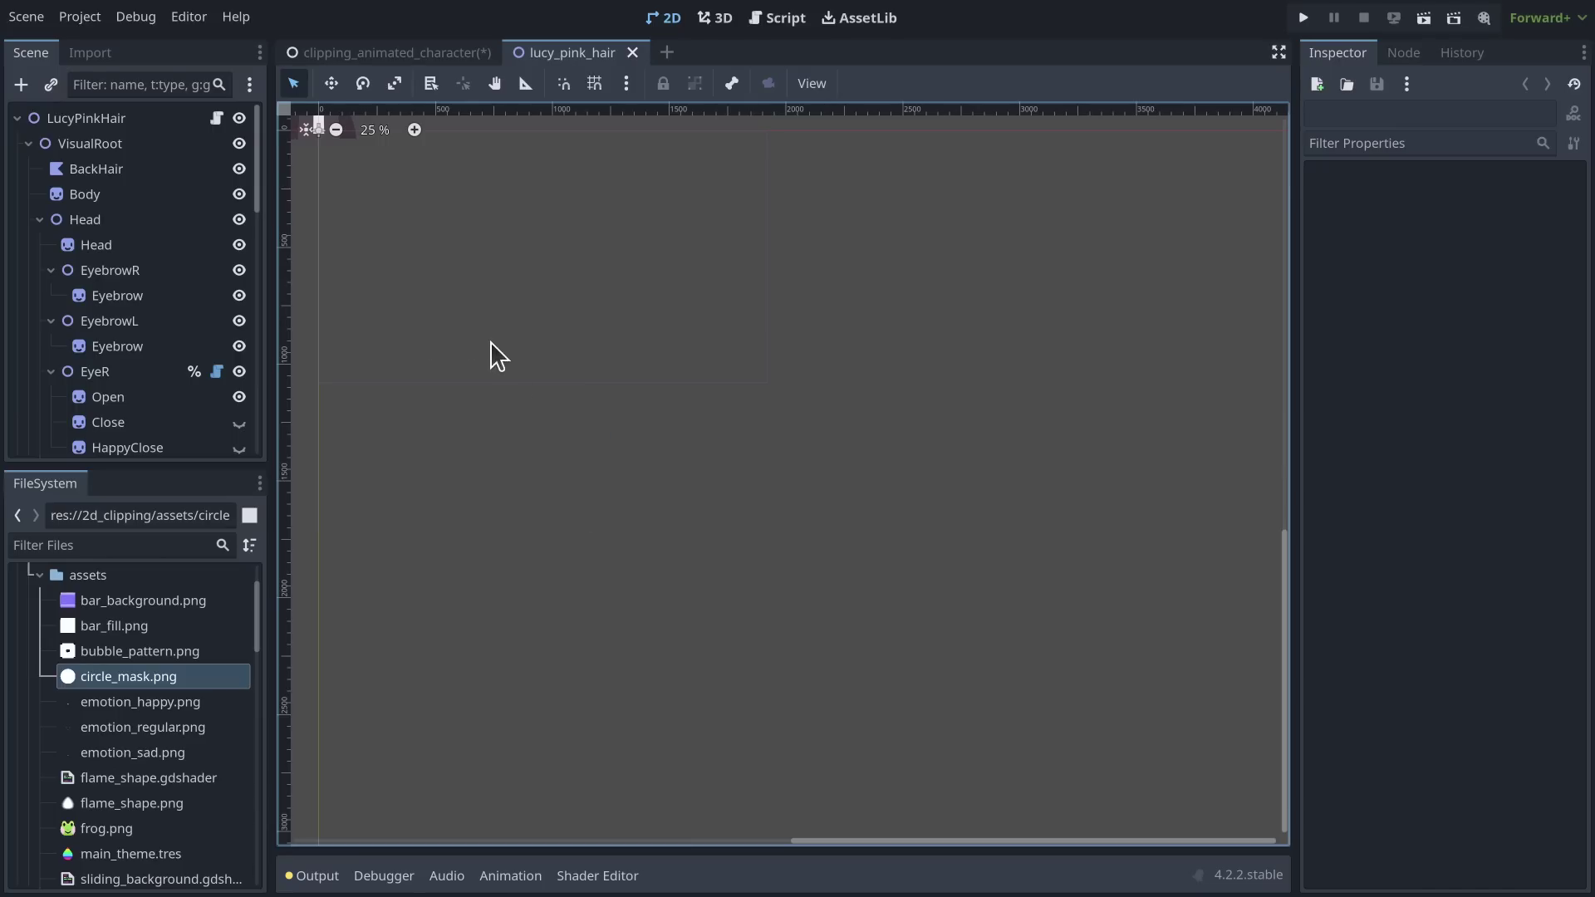
scroll(665, 382, up, 3)
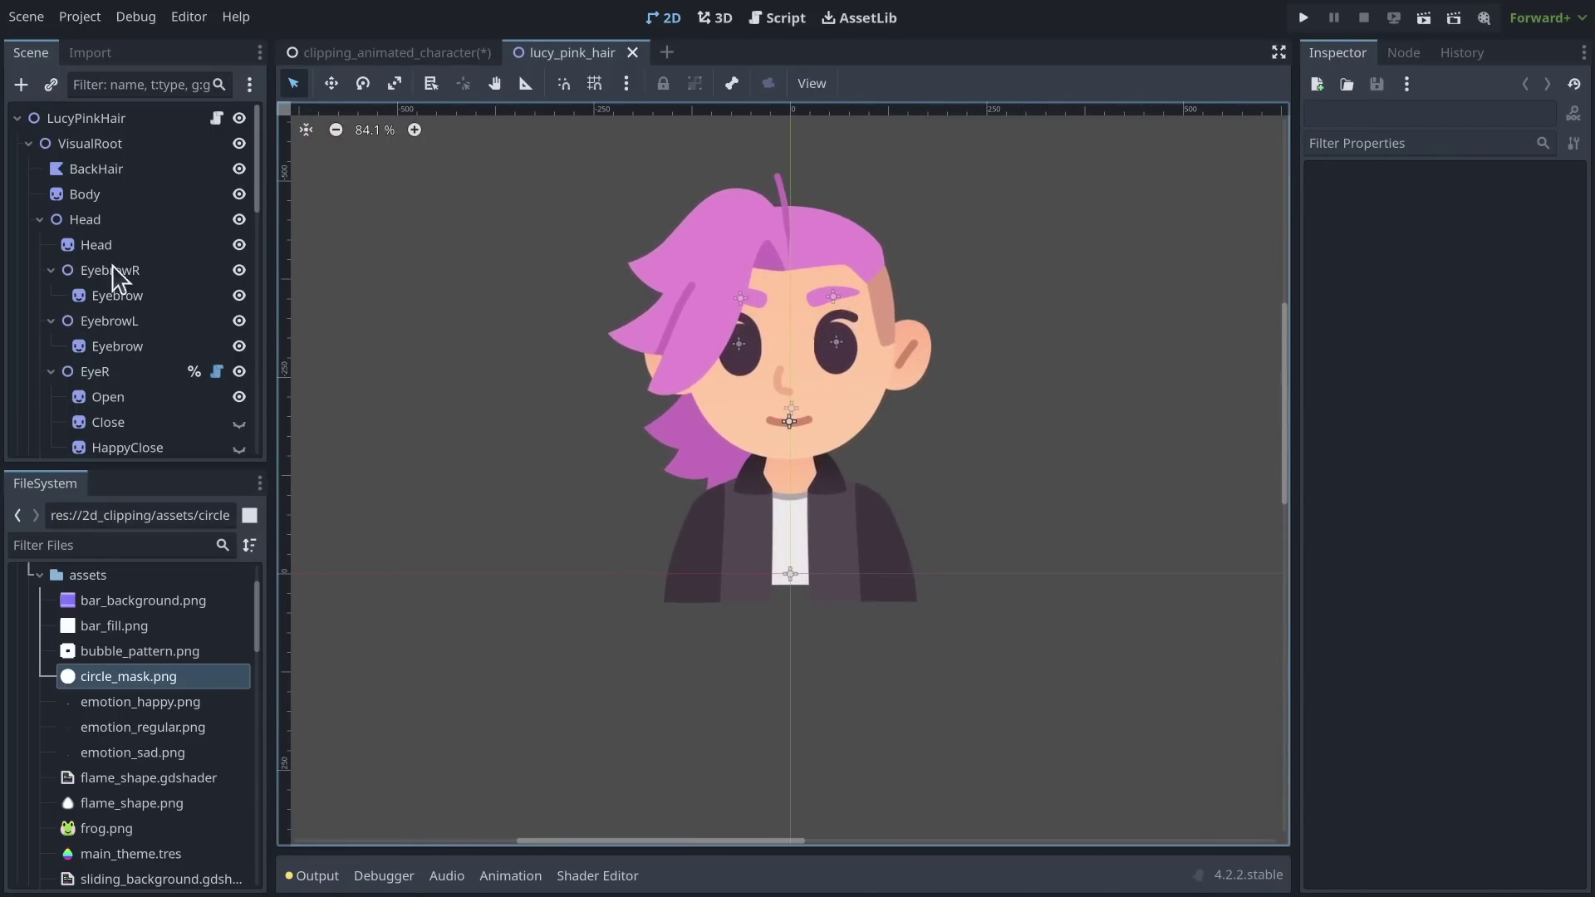
scroll(117, 278, down, 10)
middle_click(569, 56)
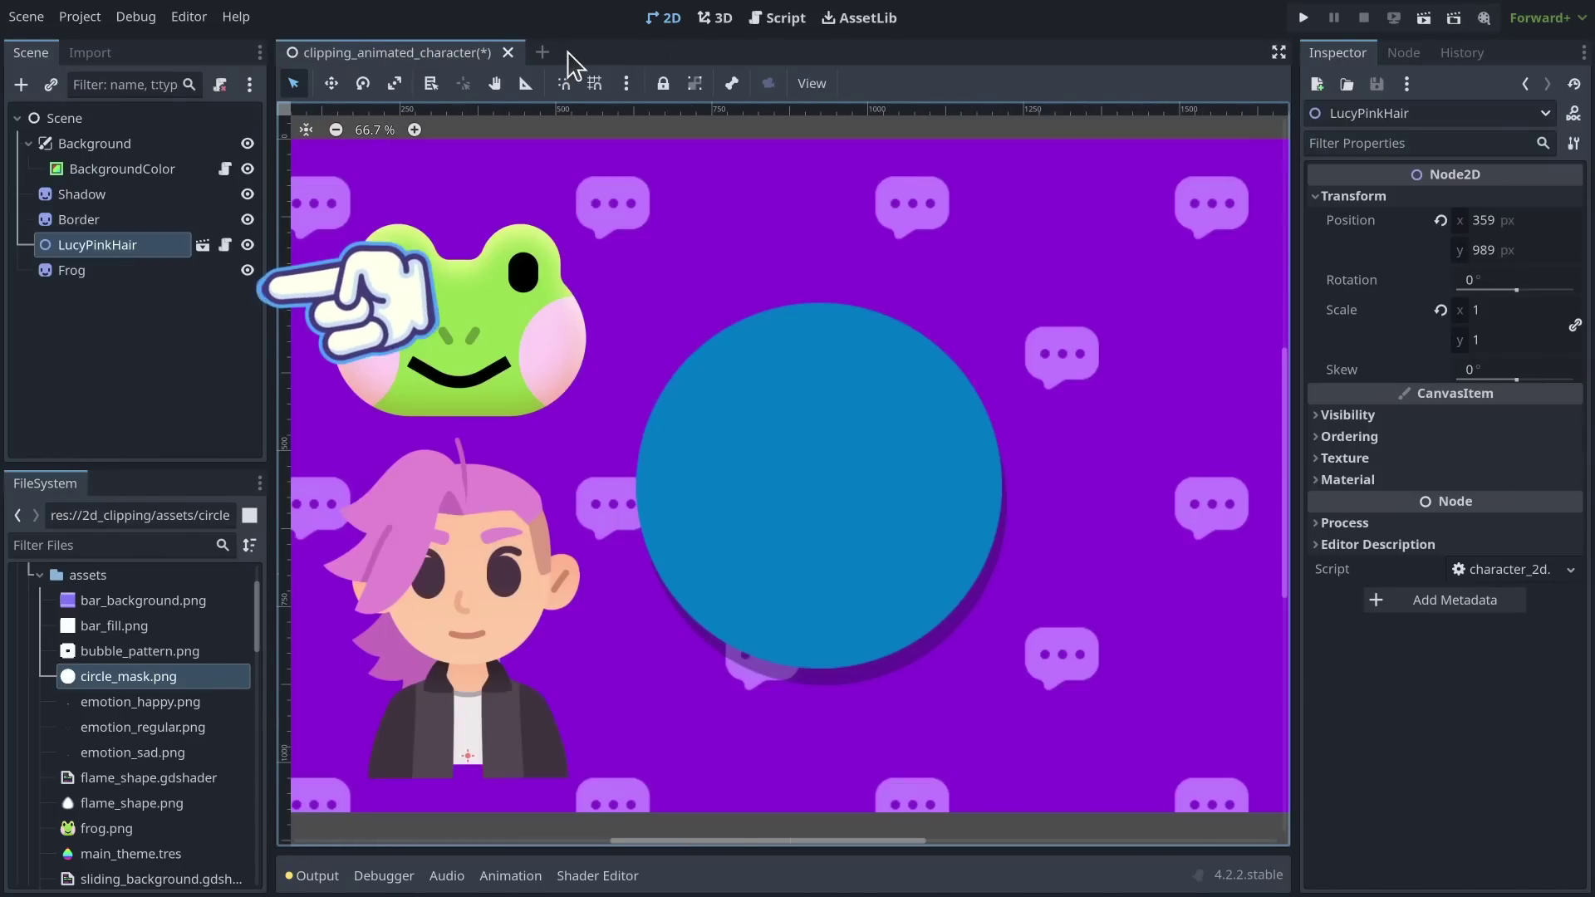
click(872, 498)
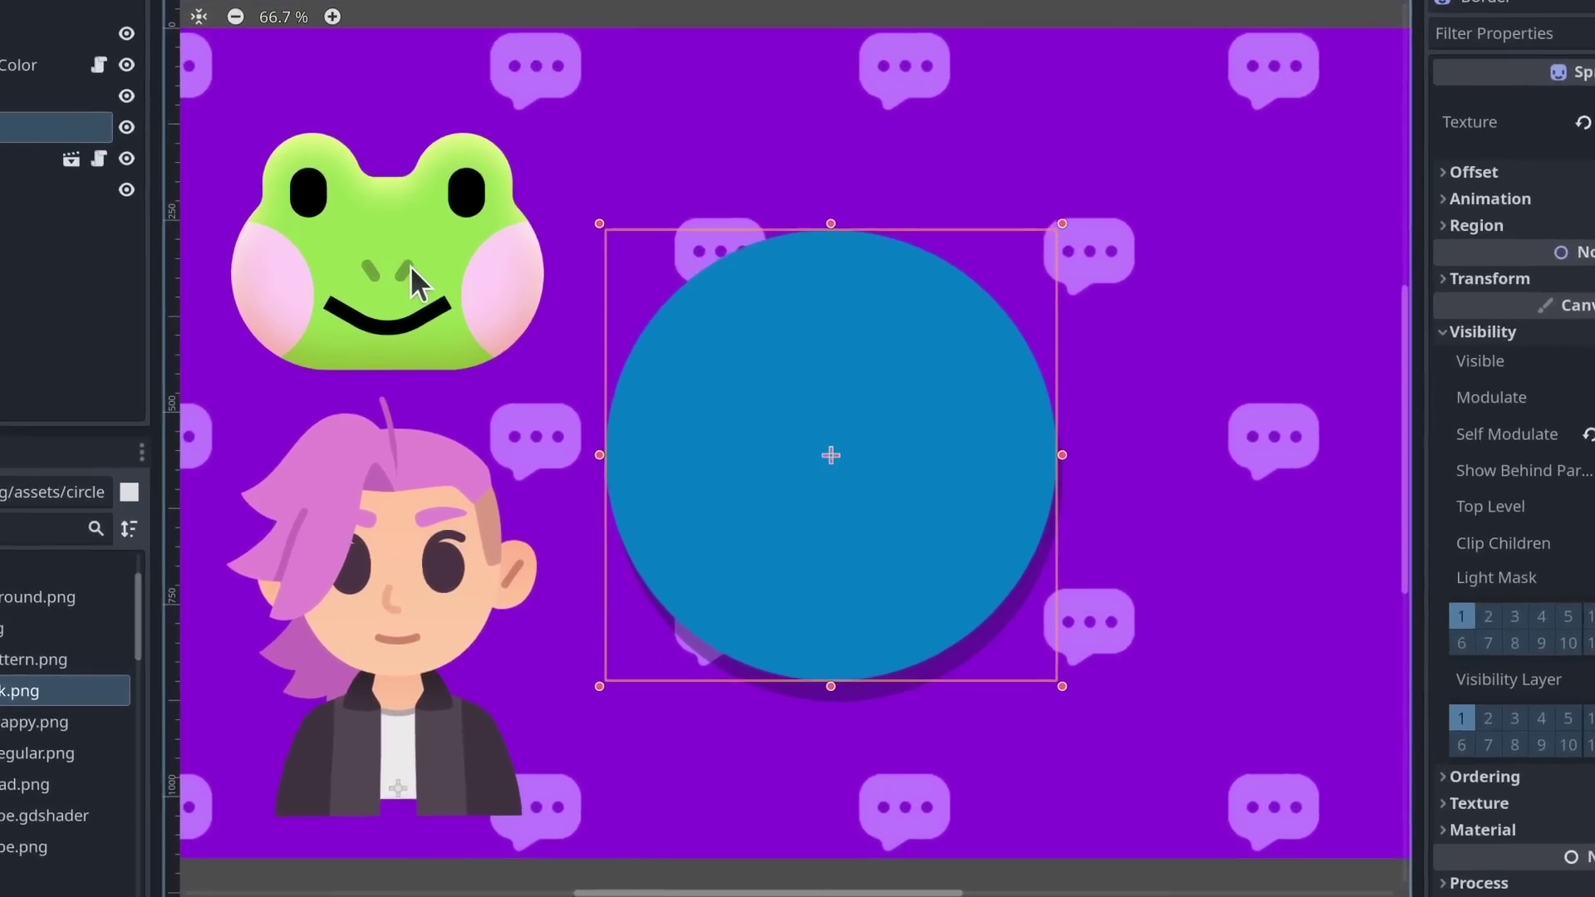
drag(470, 342, 1015, 454)
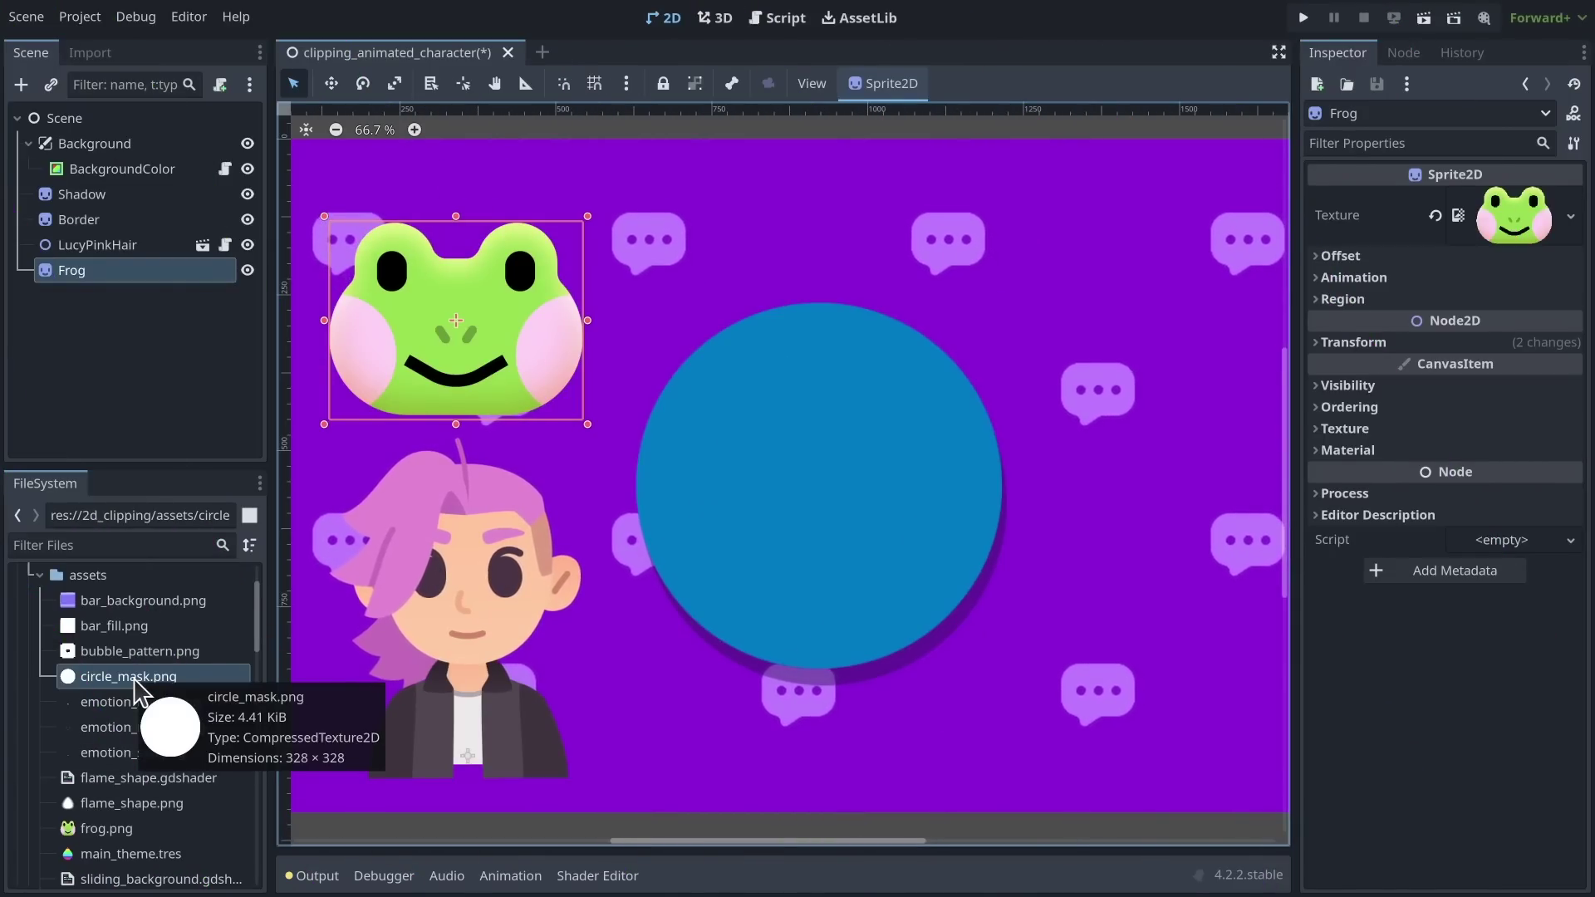
Step: Drop circle_mask.png onto the canvas and scale it to fill the blue ring
drag(134, 679, 824, 490)
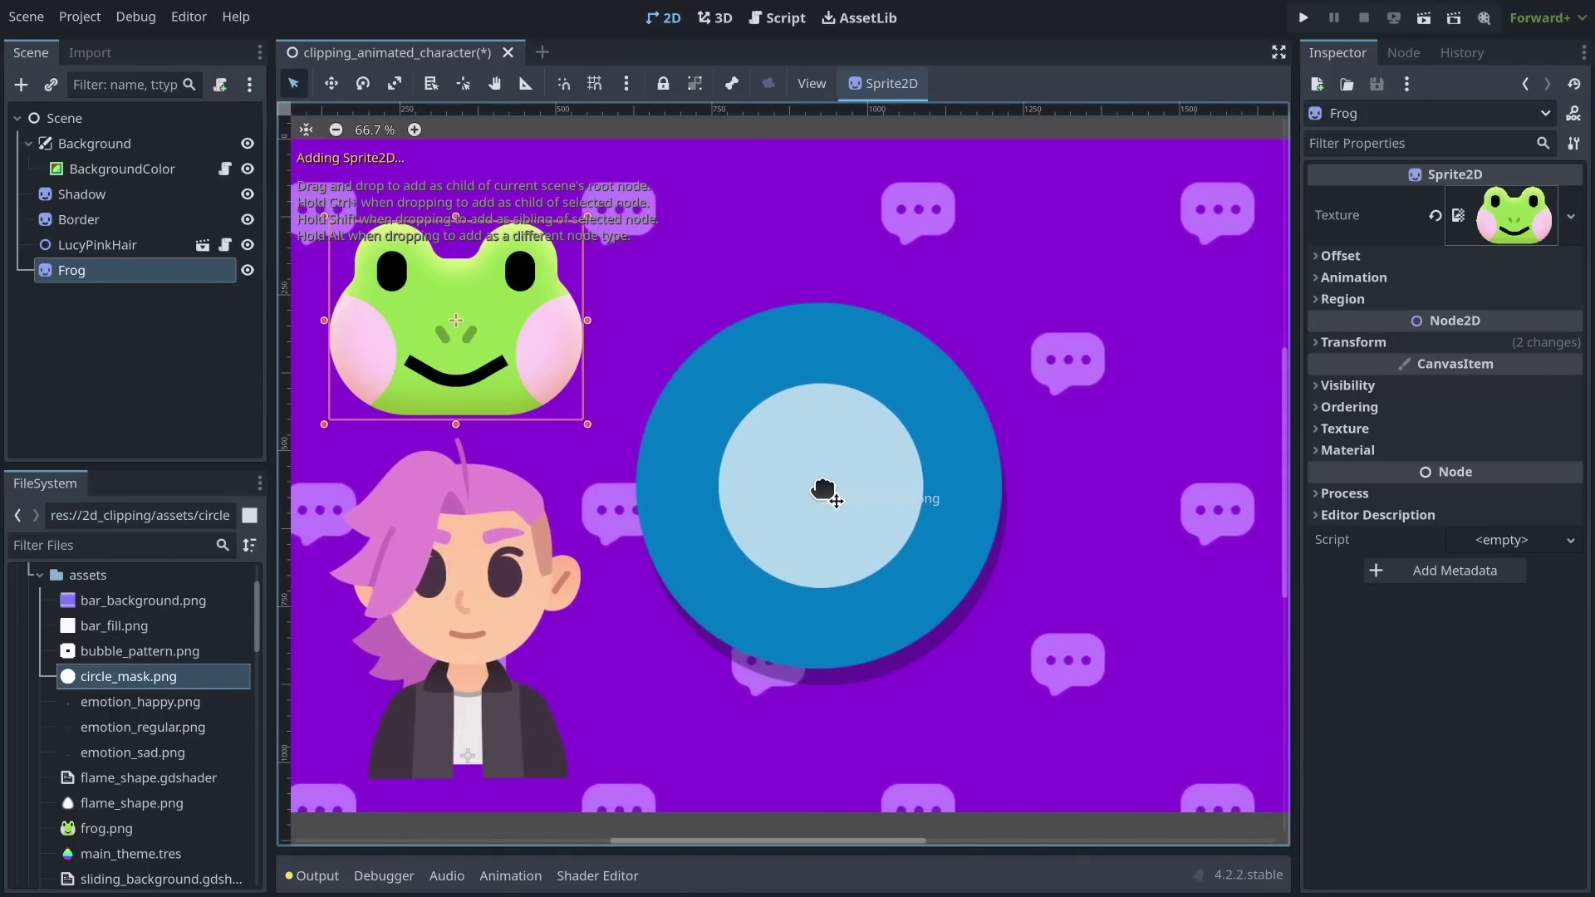
drag(819, 487, 819, 487)
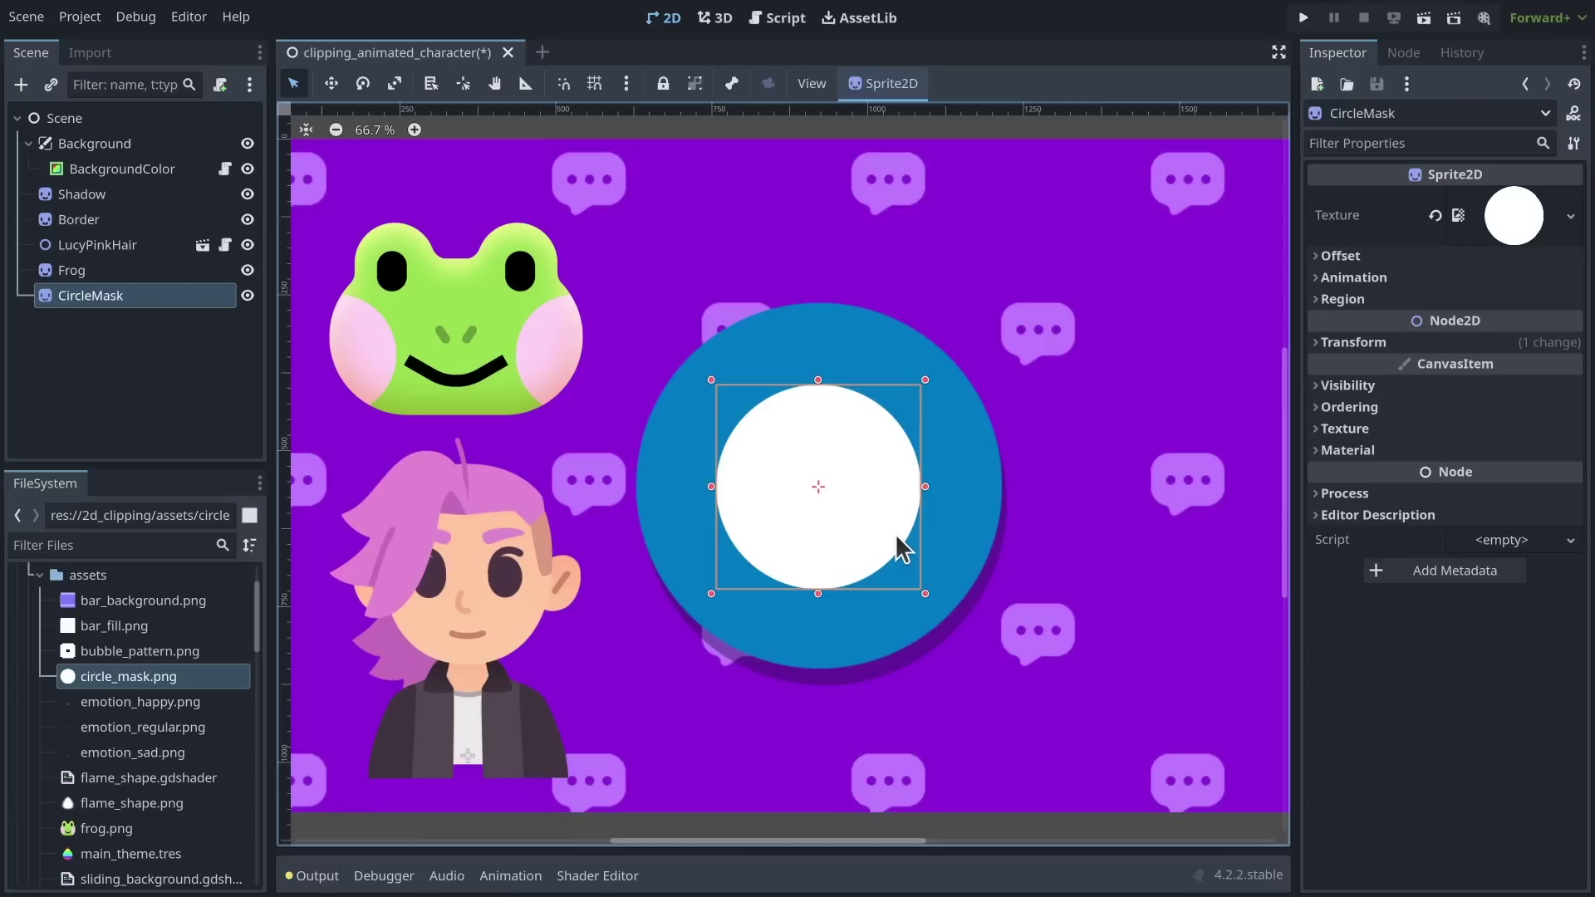
drag(925, 595, 1010, 669)
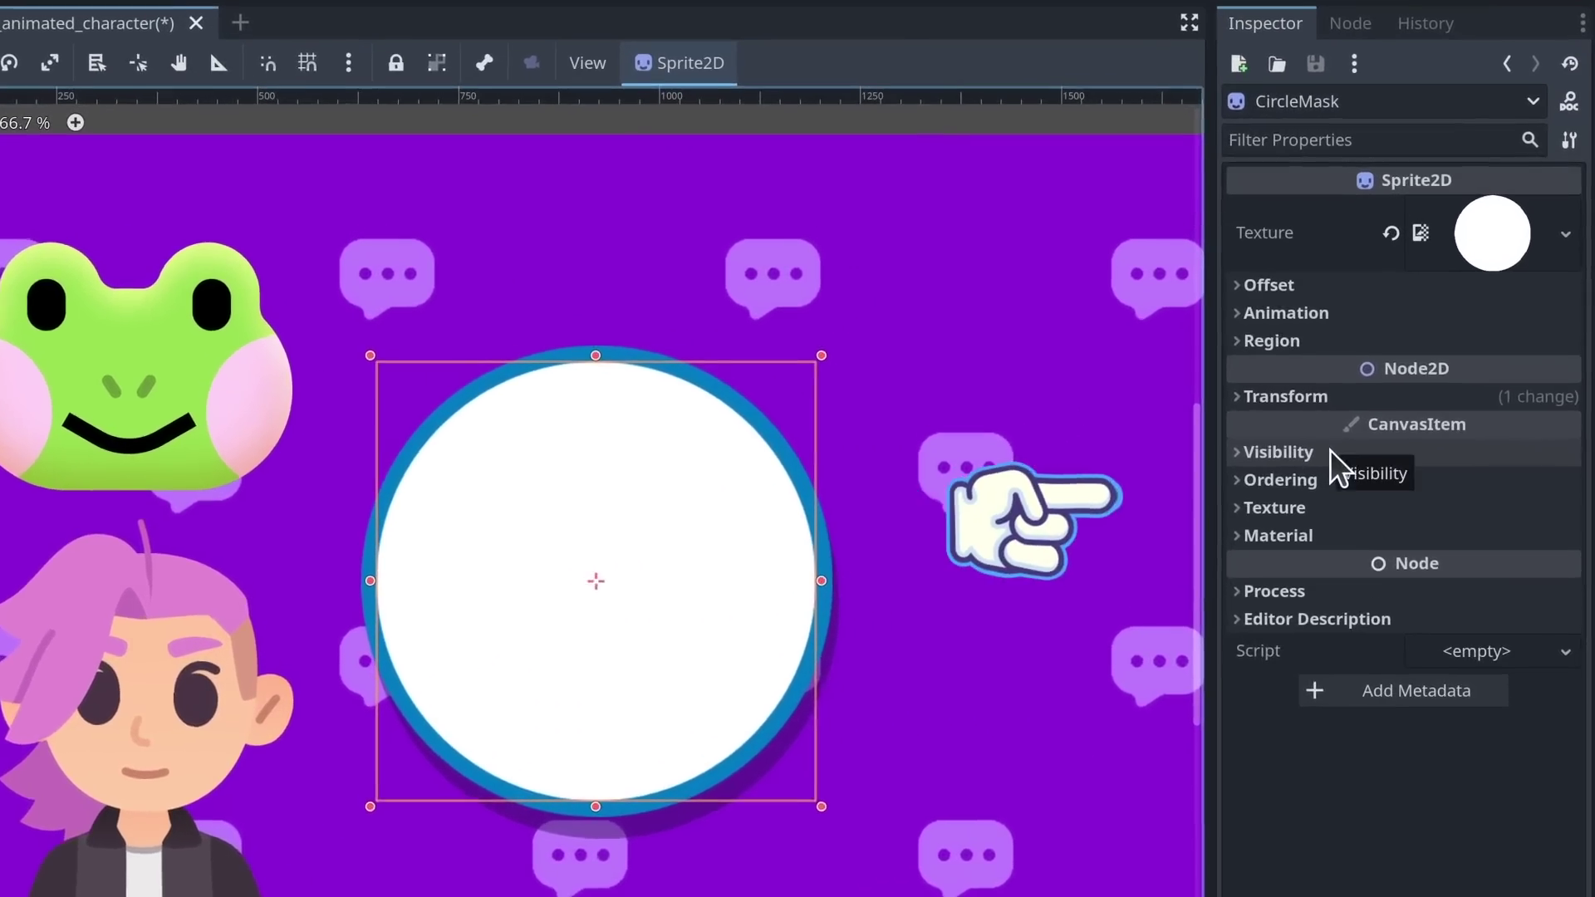
Step: Set the mask's Self Modulate tint to dark navy #061d54
click(1389, 386)
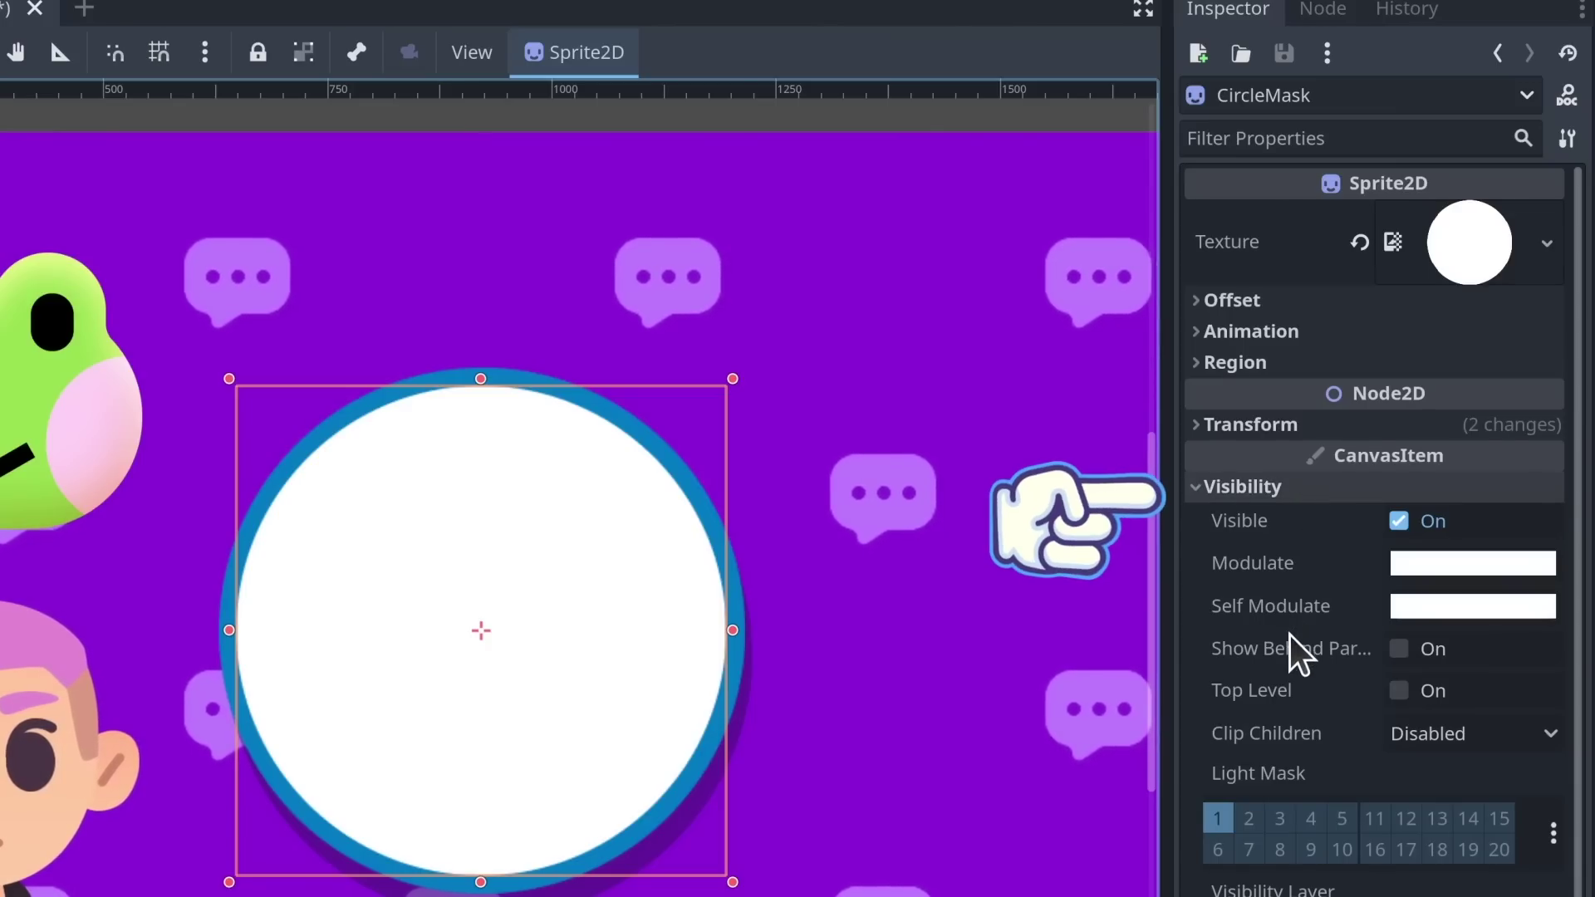
click(1461, 613)
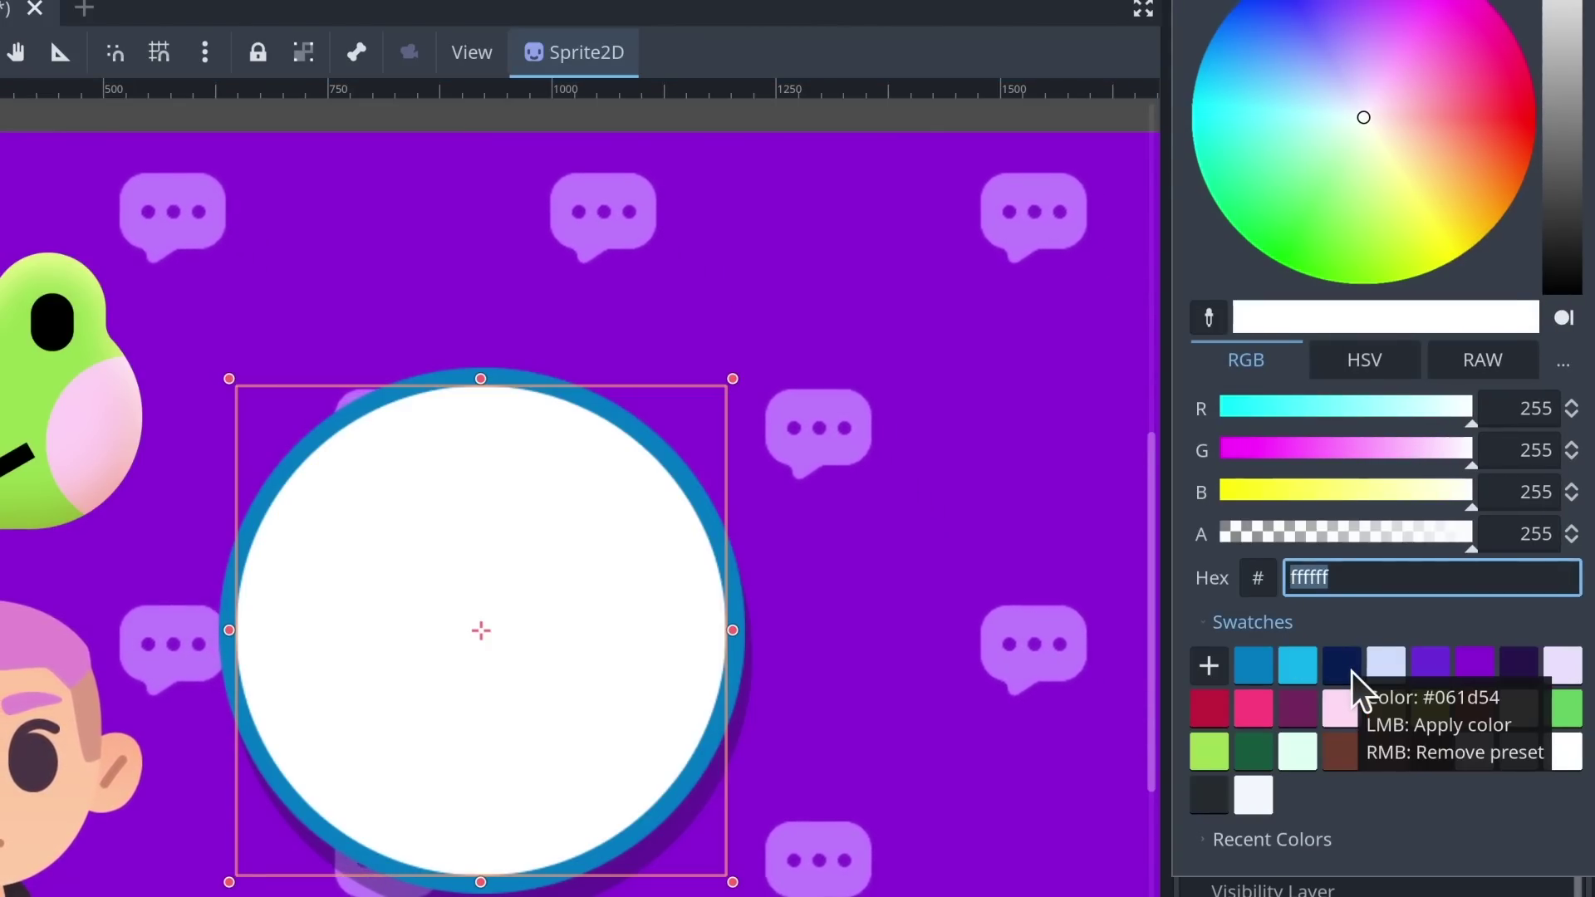
click(1351, 670)
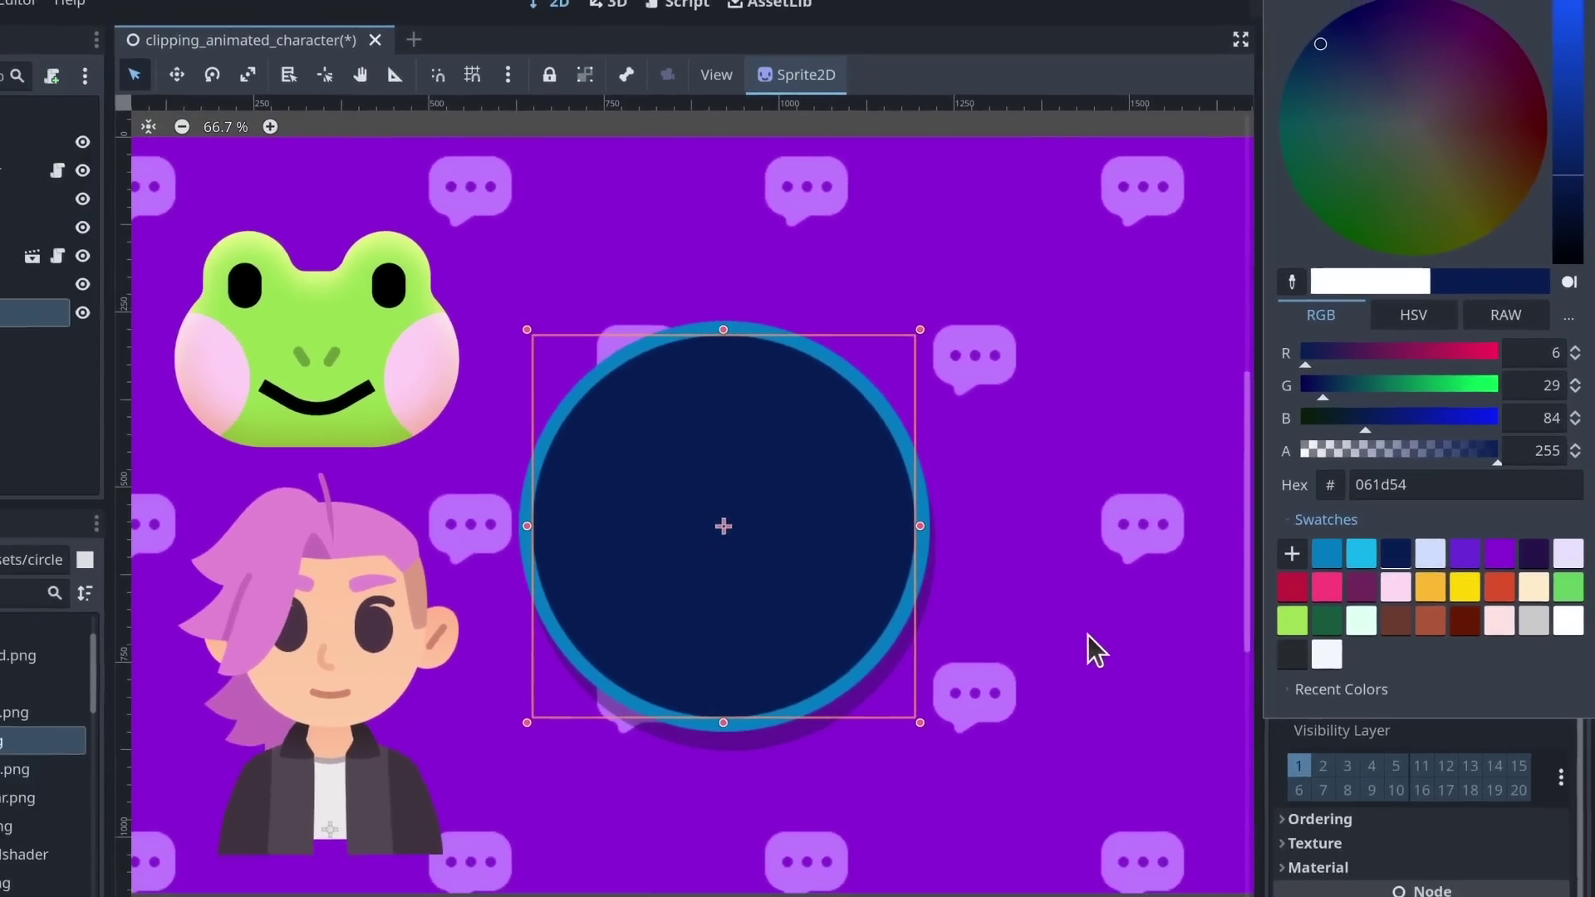
click(546, 739)
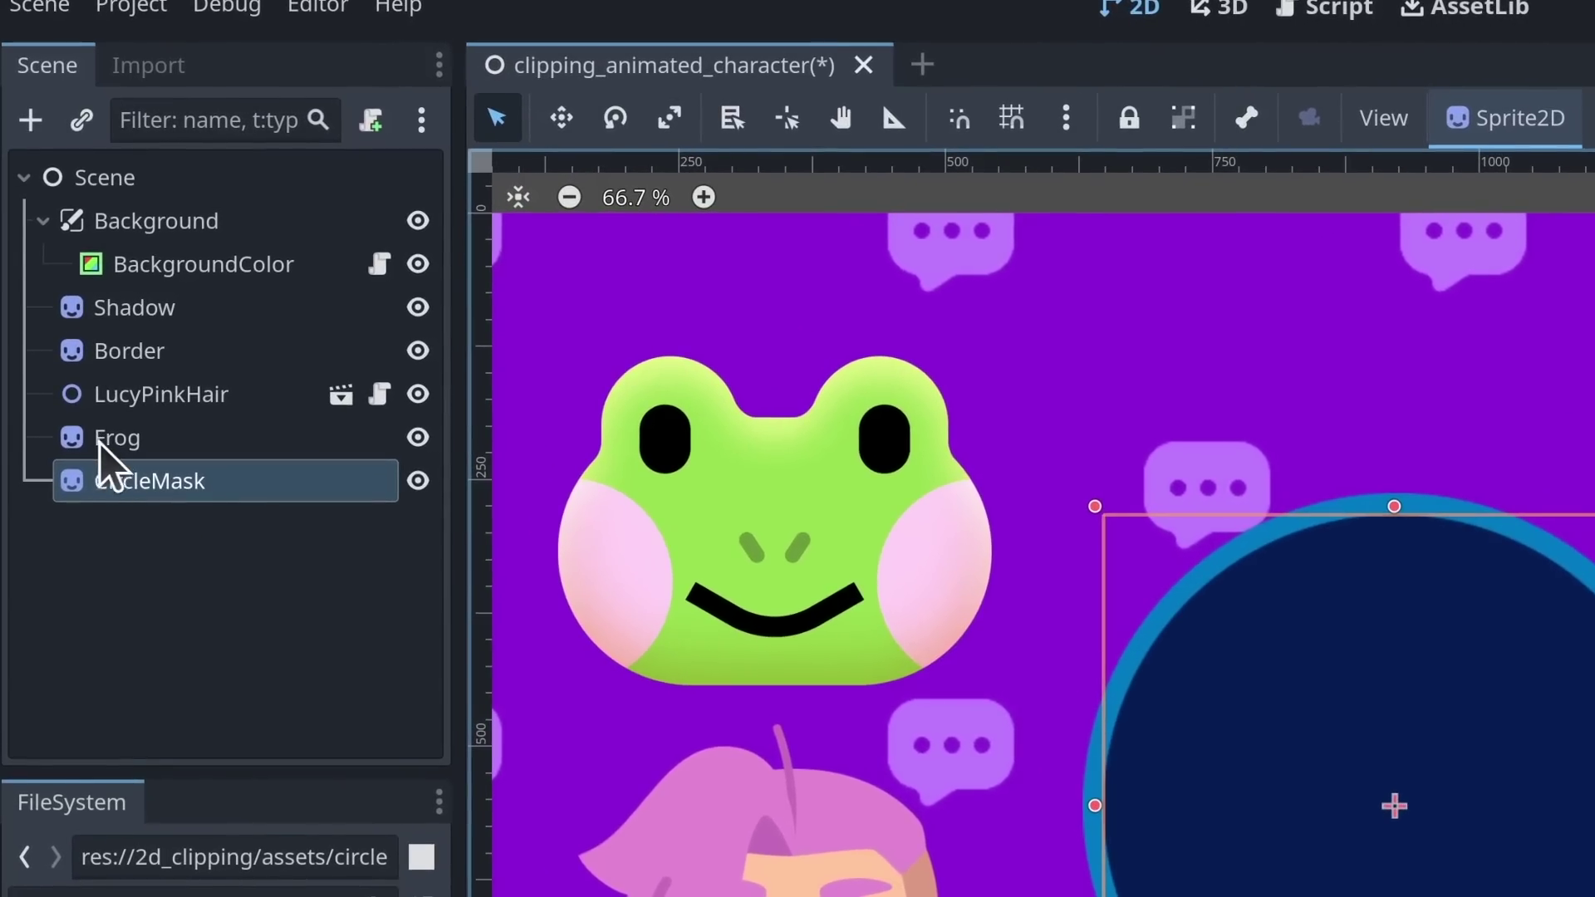
Step: Order Frog below CircleMask and drag it partly past the circle's right edge
drag(123, 445, 221, 509)
drag(799, 475, 1501, 828)
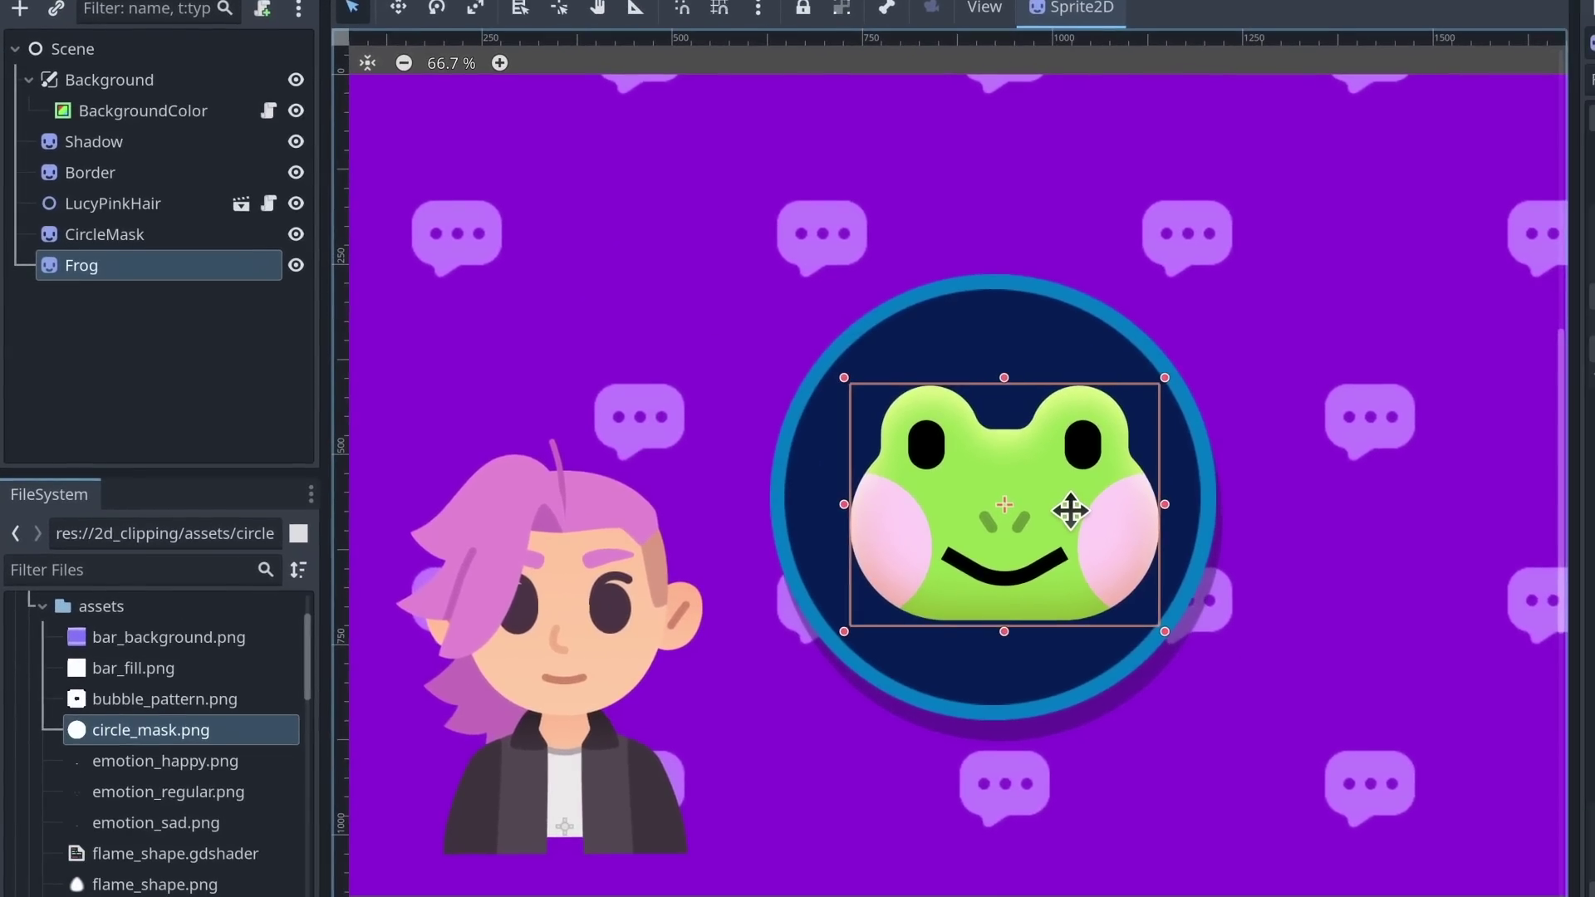
drag(1070, 510, 1233, 488)
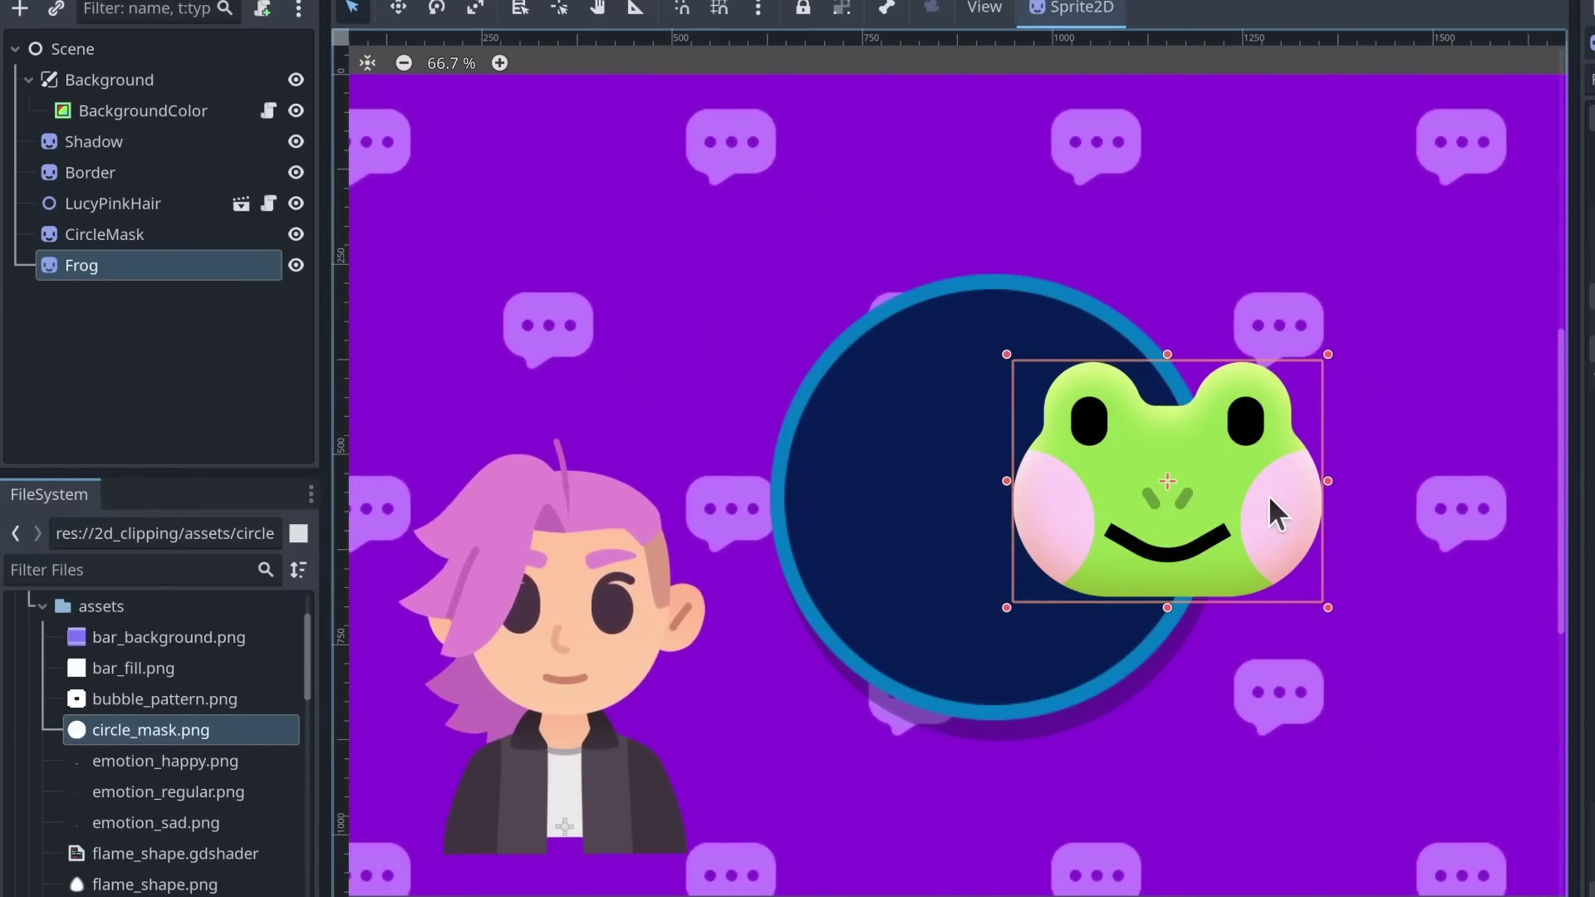
click(127, 233)
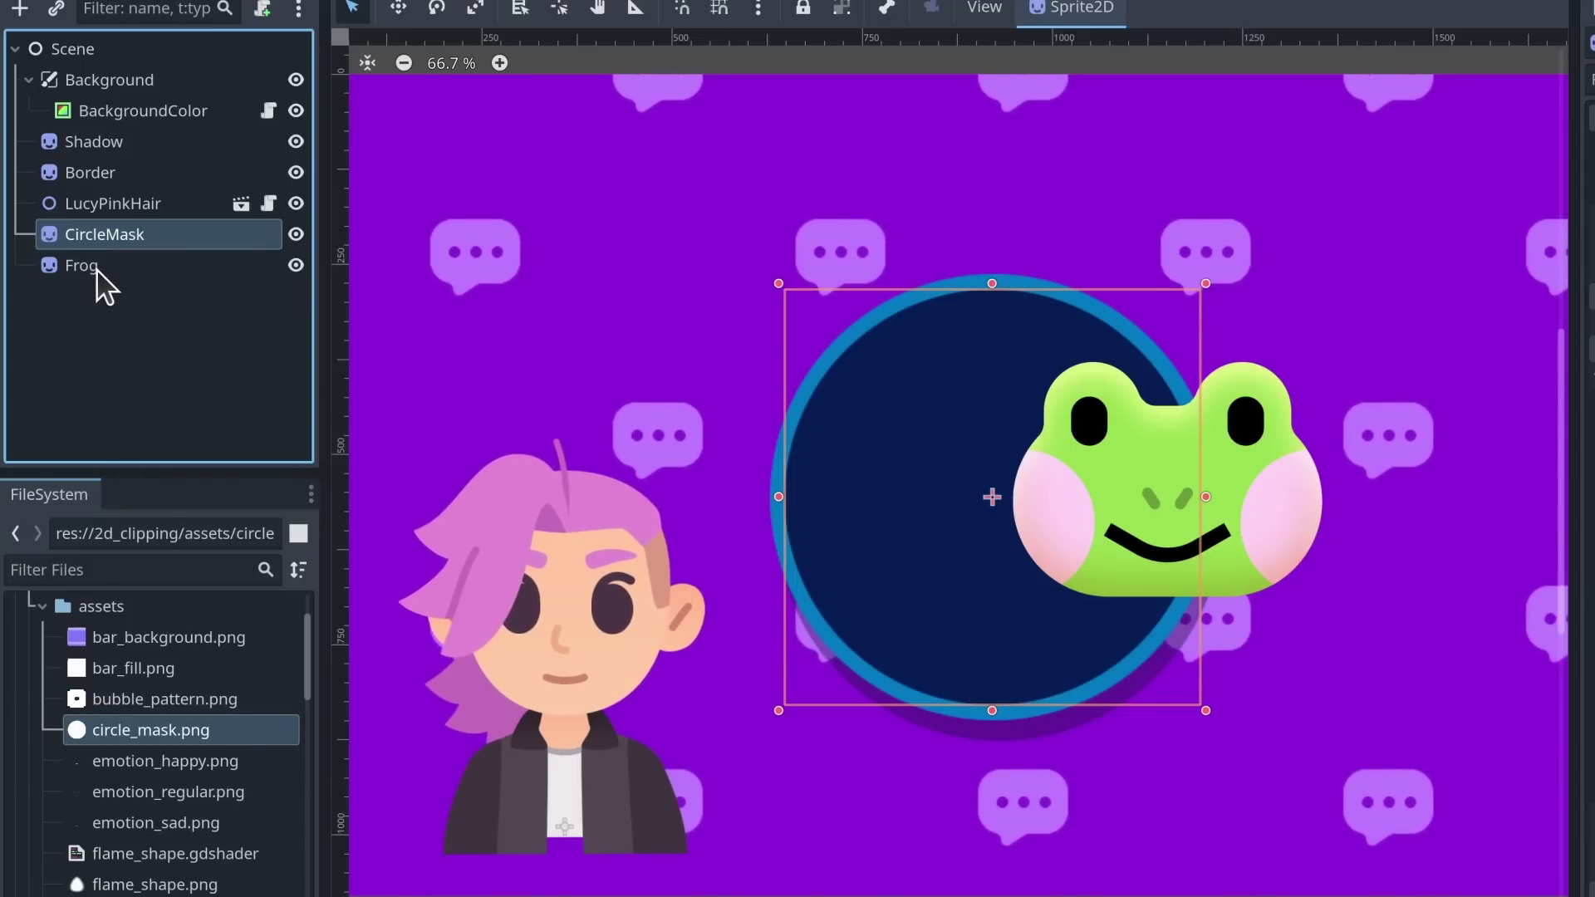
Step: Parent Frog under CircleMask and set CircleMask's Clip Children to Clip + Draw
drag(99, 279, 152, 239)
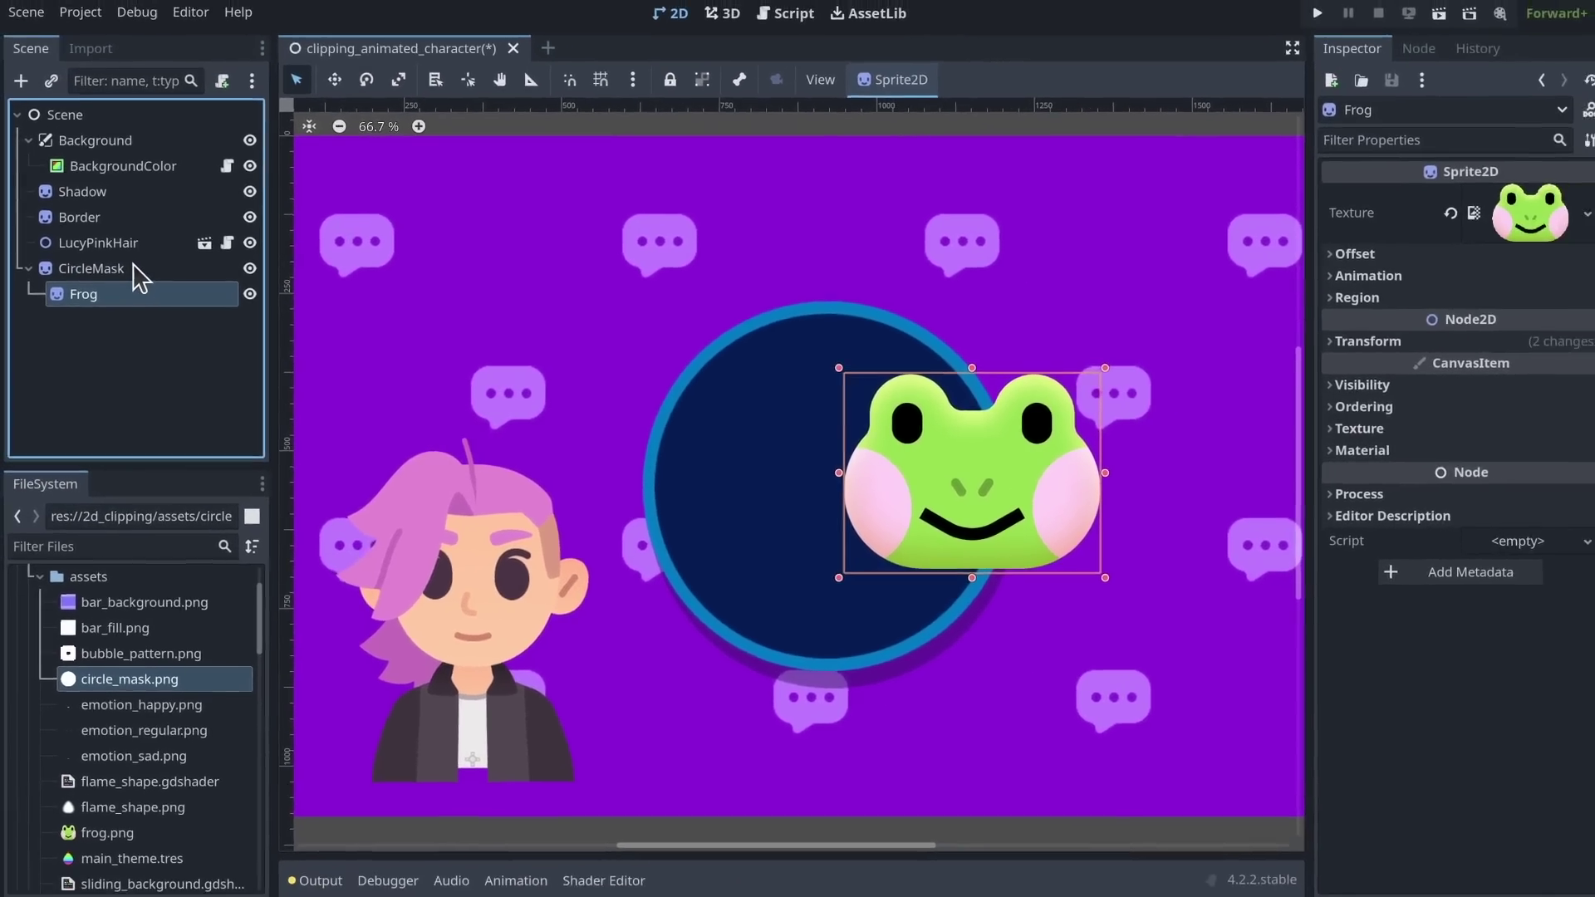
click(160, 241)
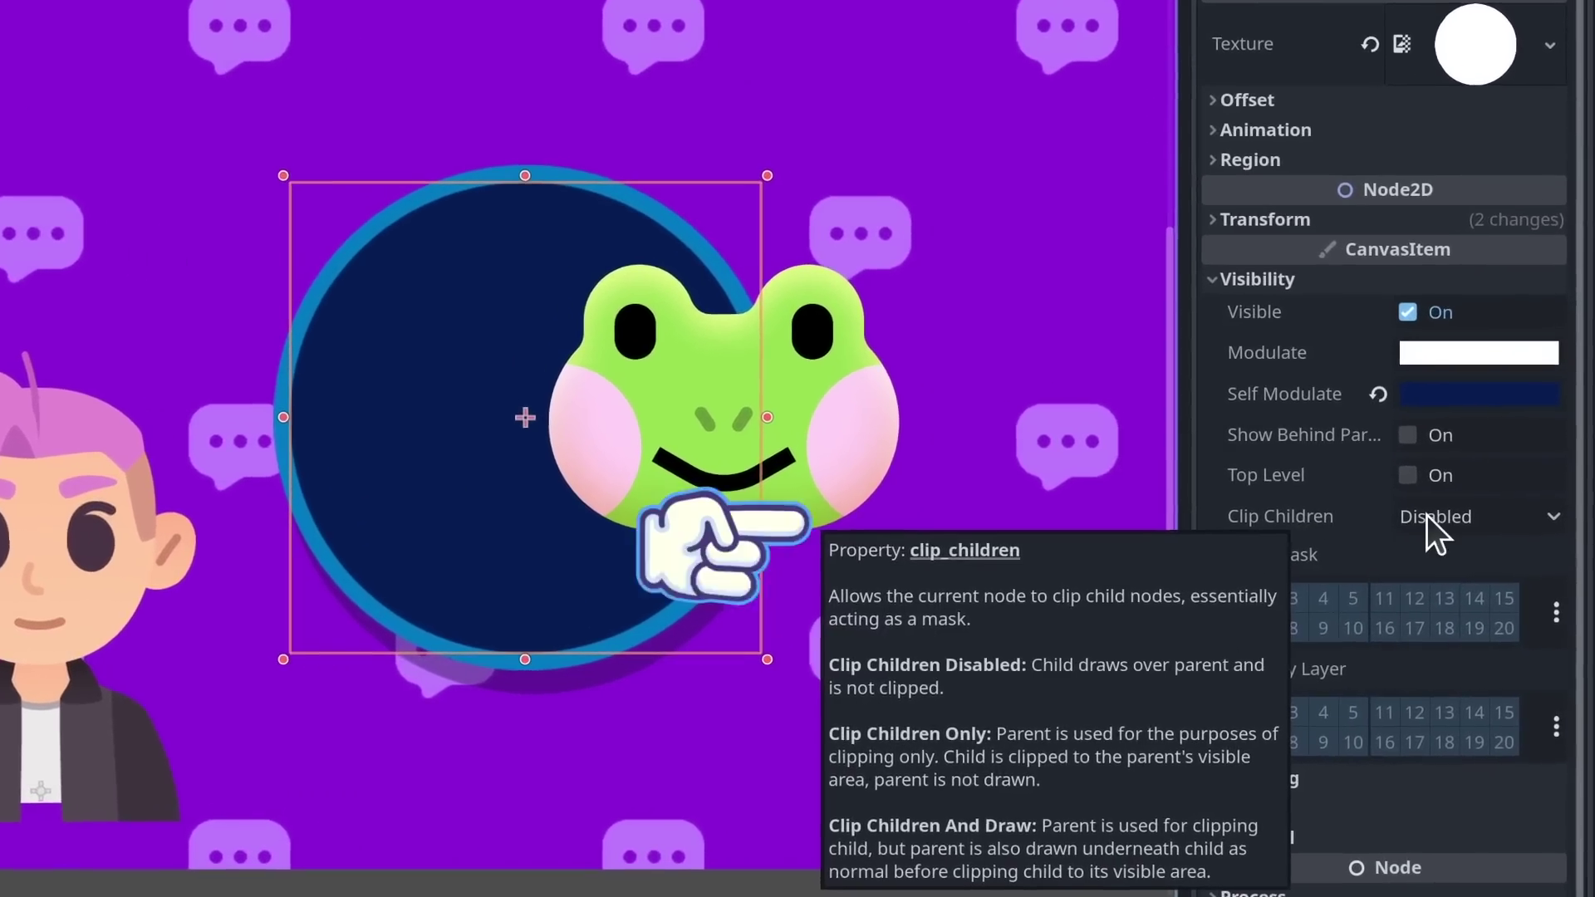
click(1485, 555)
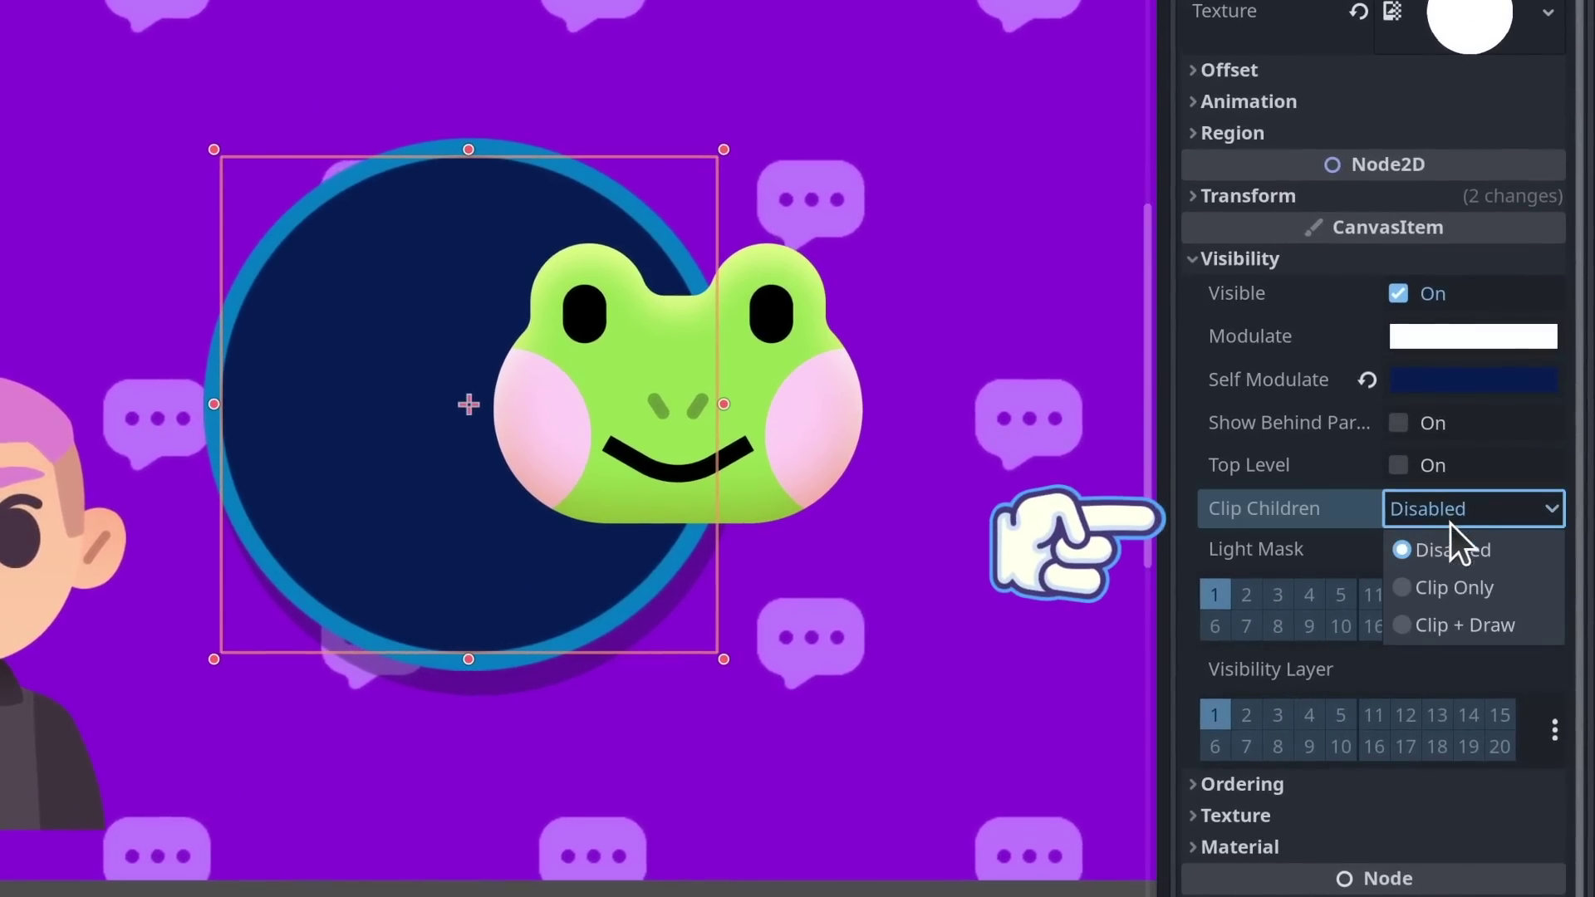
click(1468, 623)
Step: Reposition the frog inside the circle, tilt it slightly, and centre it
click(632, 443)
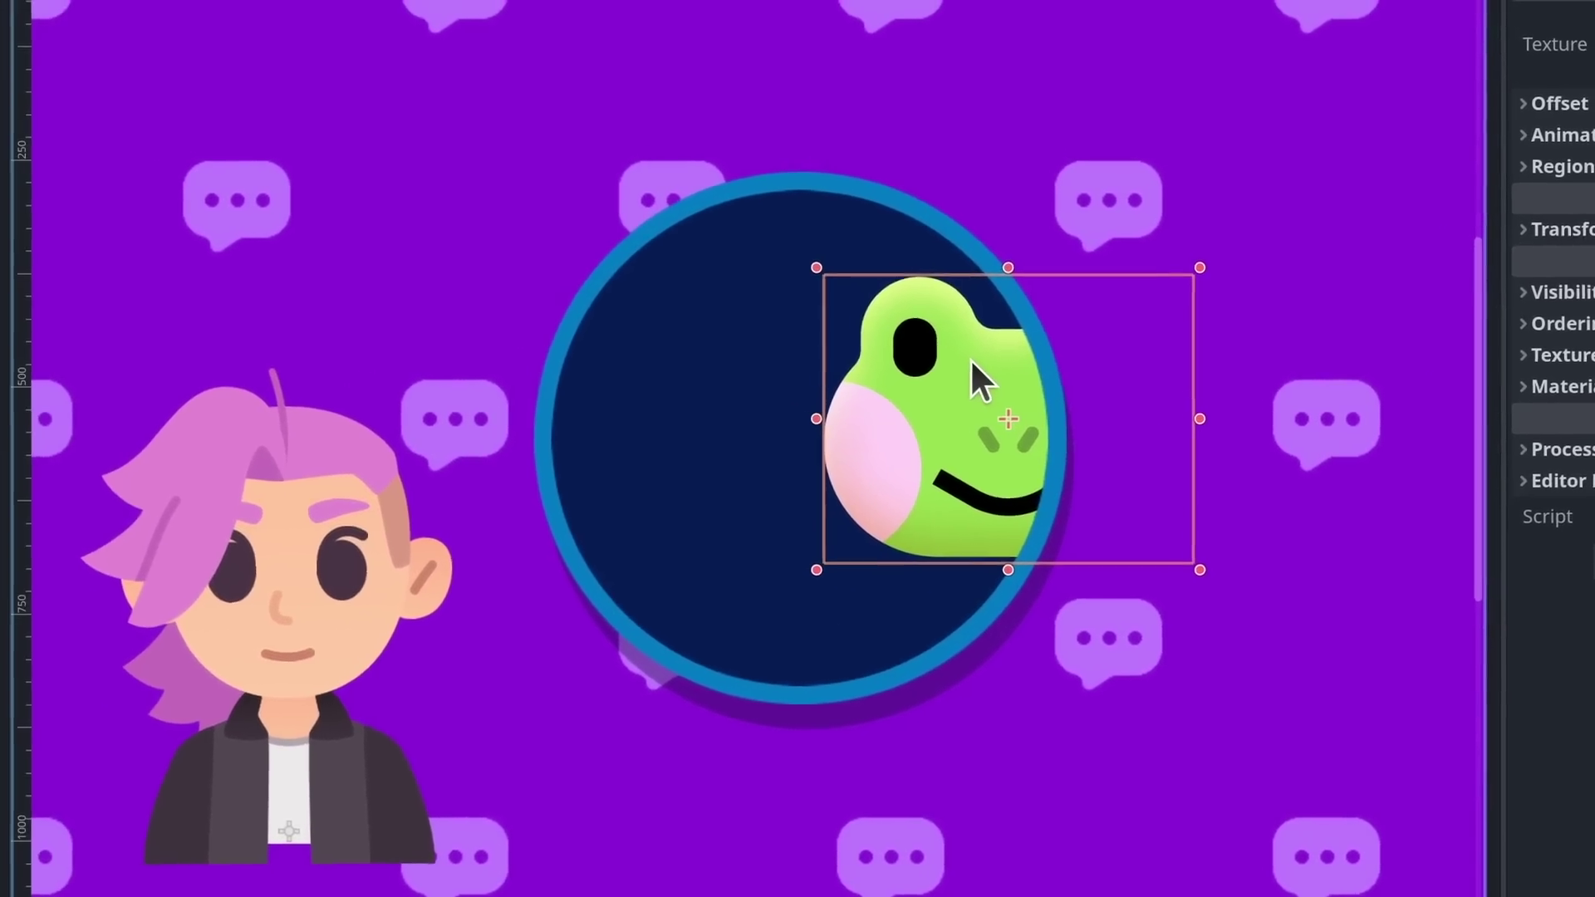
drag(707, 325, 363, 539)
drag(729, 579, 852, 205)
drag(1260, 262, 1167, 259)
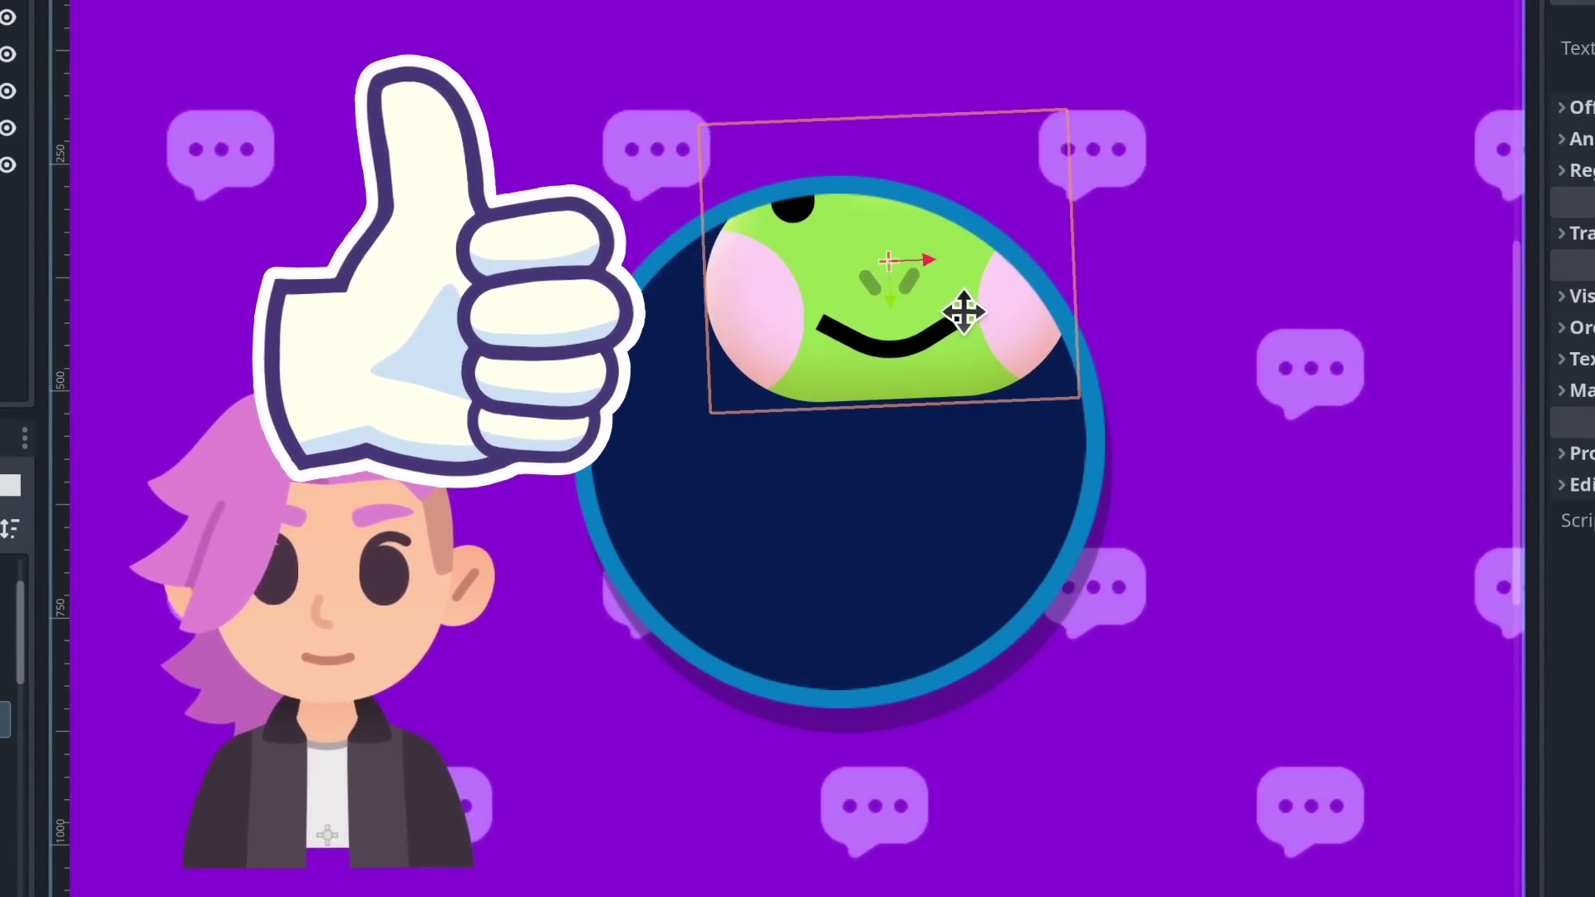
drag(961, 313, 820, 552)
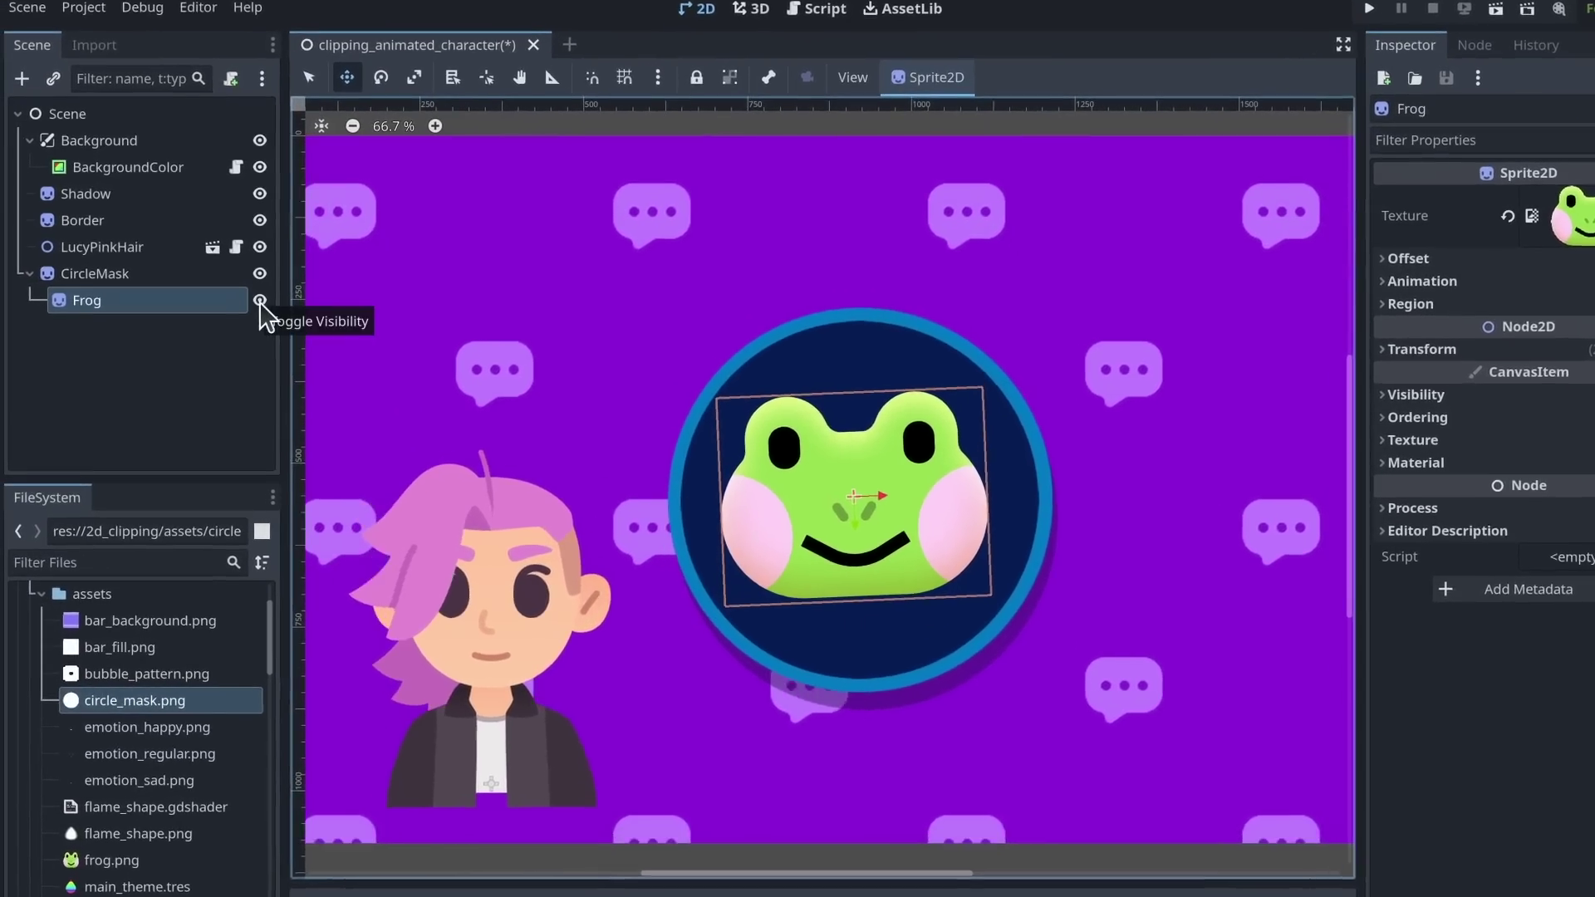
Step: Hide the frog and parent LucyPinkHair under CircleMask so she's clipped
click(248, 295)
click(105, 245)
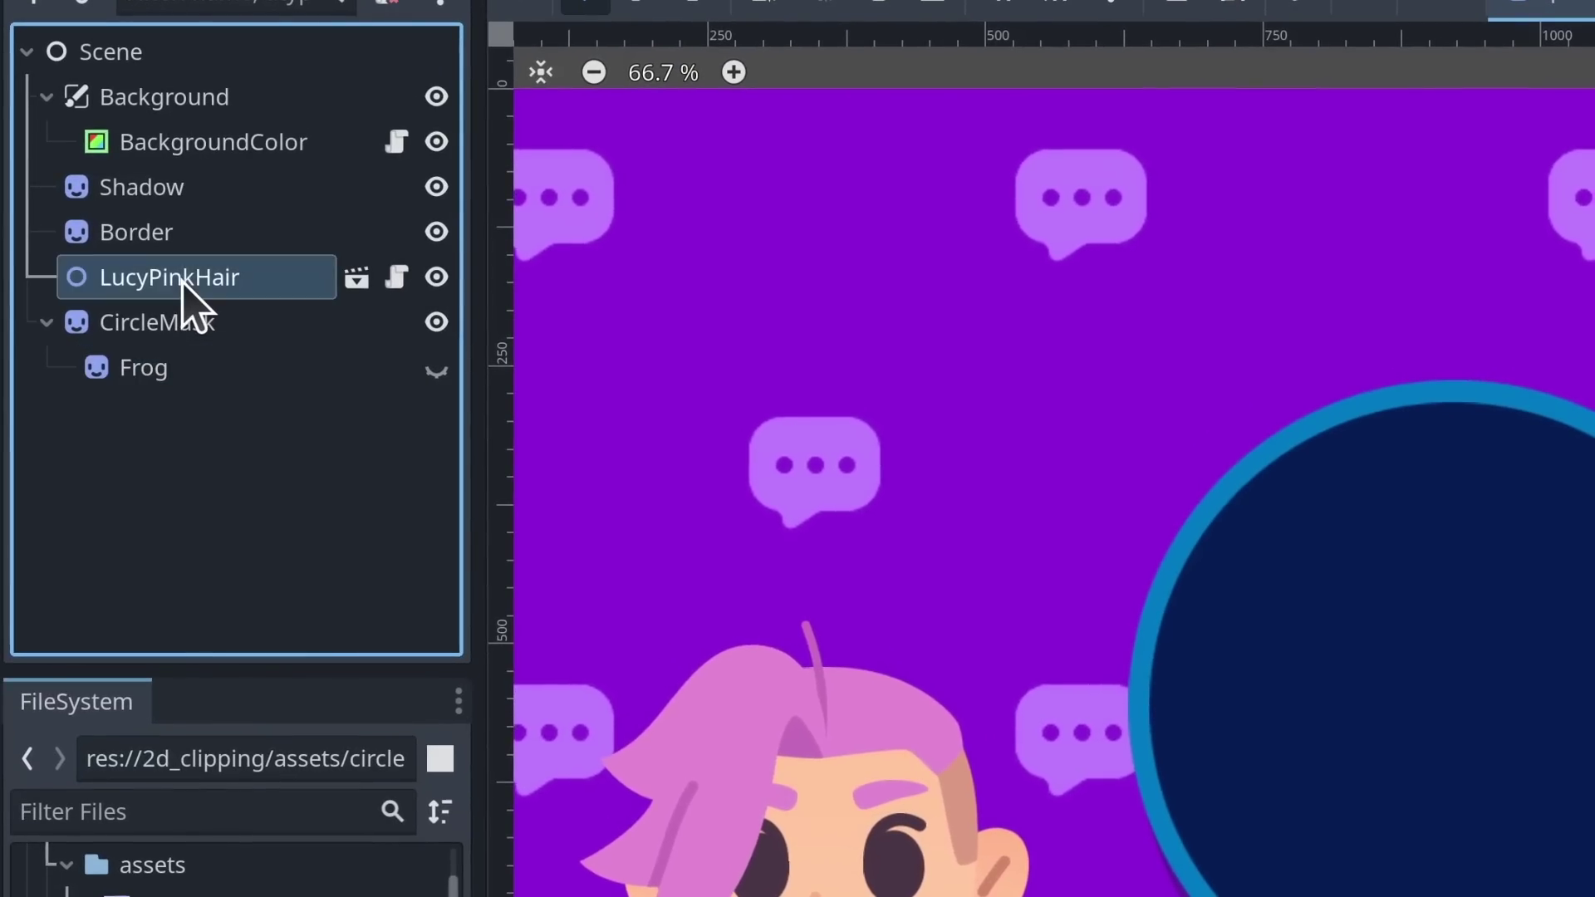
drag(182, 281, 233, 326)
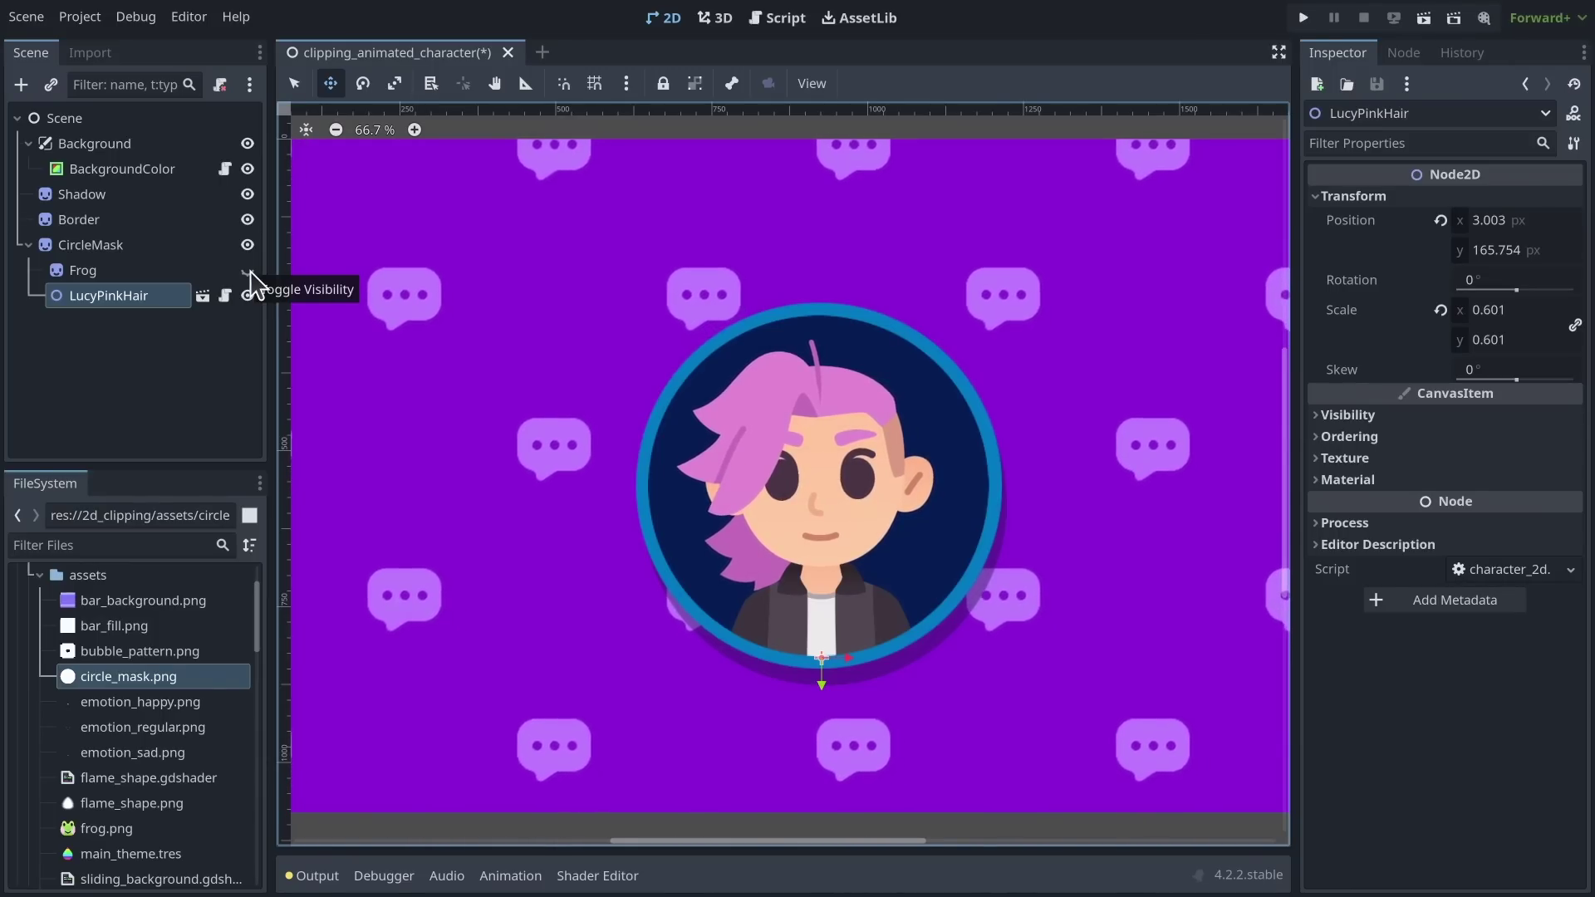
Step: Show the frog, order it below LucyPinkHair, shrink it and place it over her face
click(248, 271)
click(129, 312)
click(129, 274)
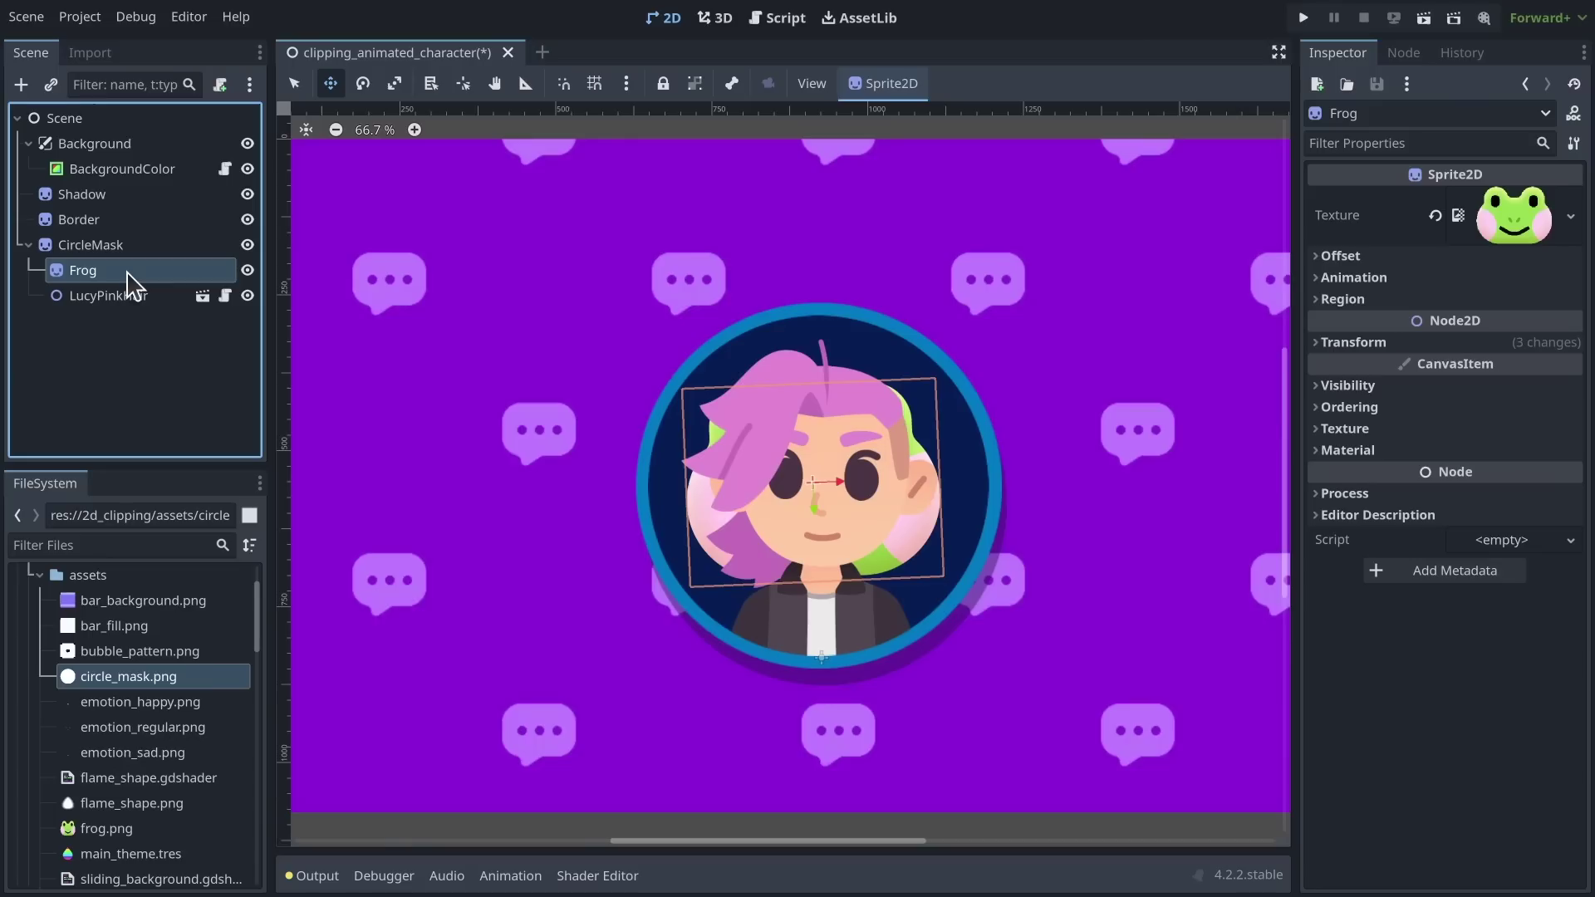
drag(132, 277, 133, 279)
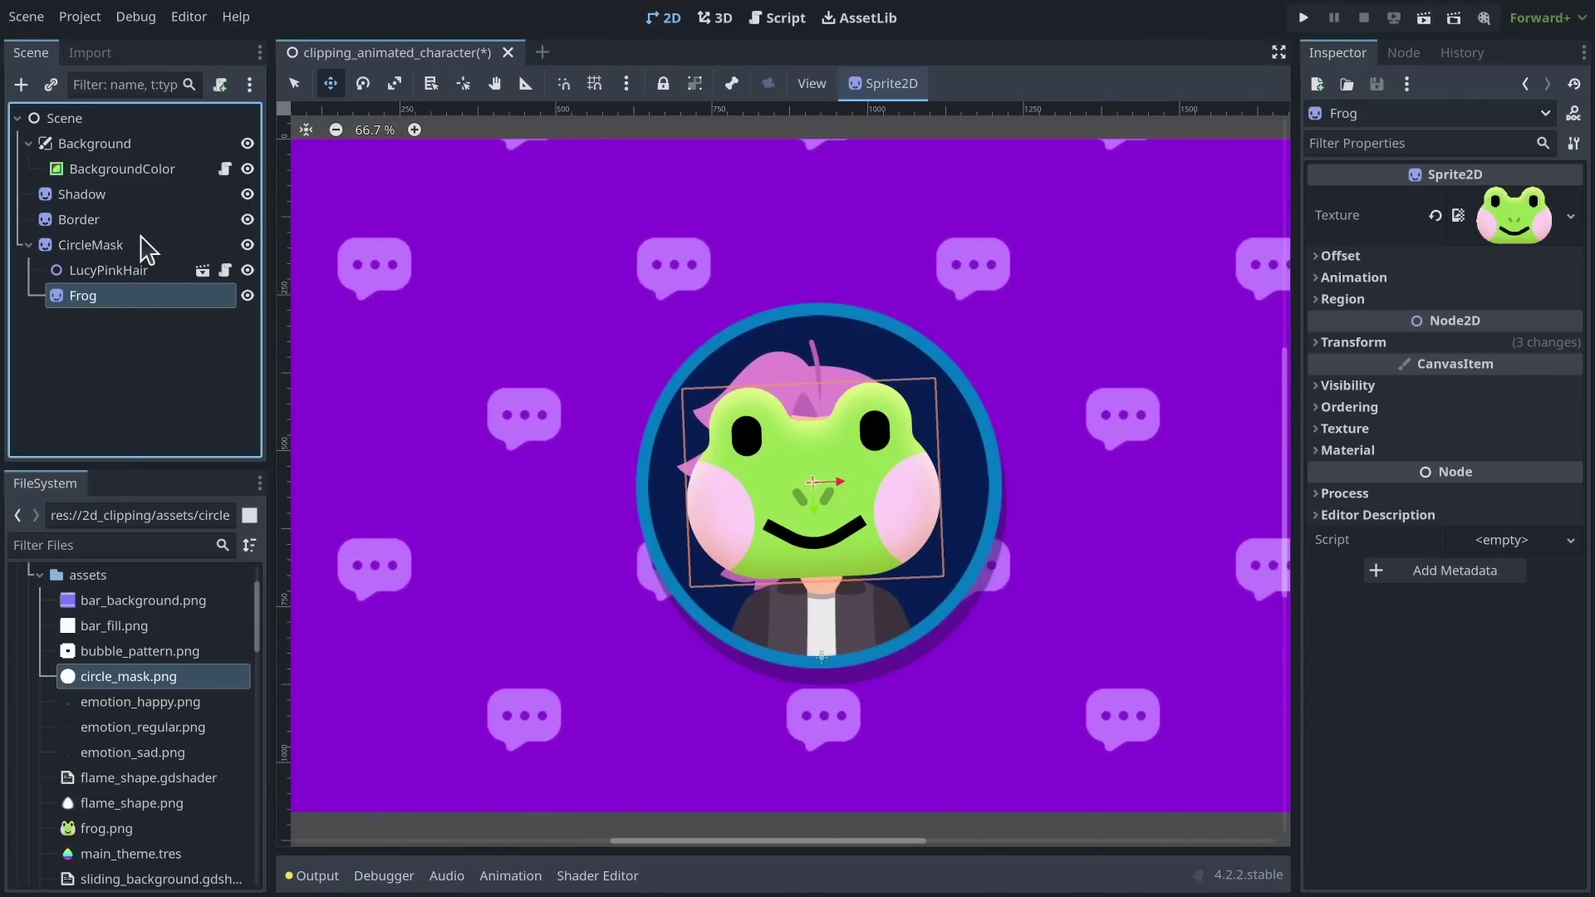
drag(894, 503, 896, 492)
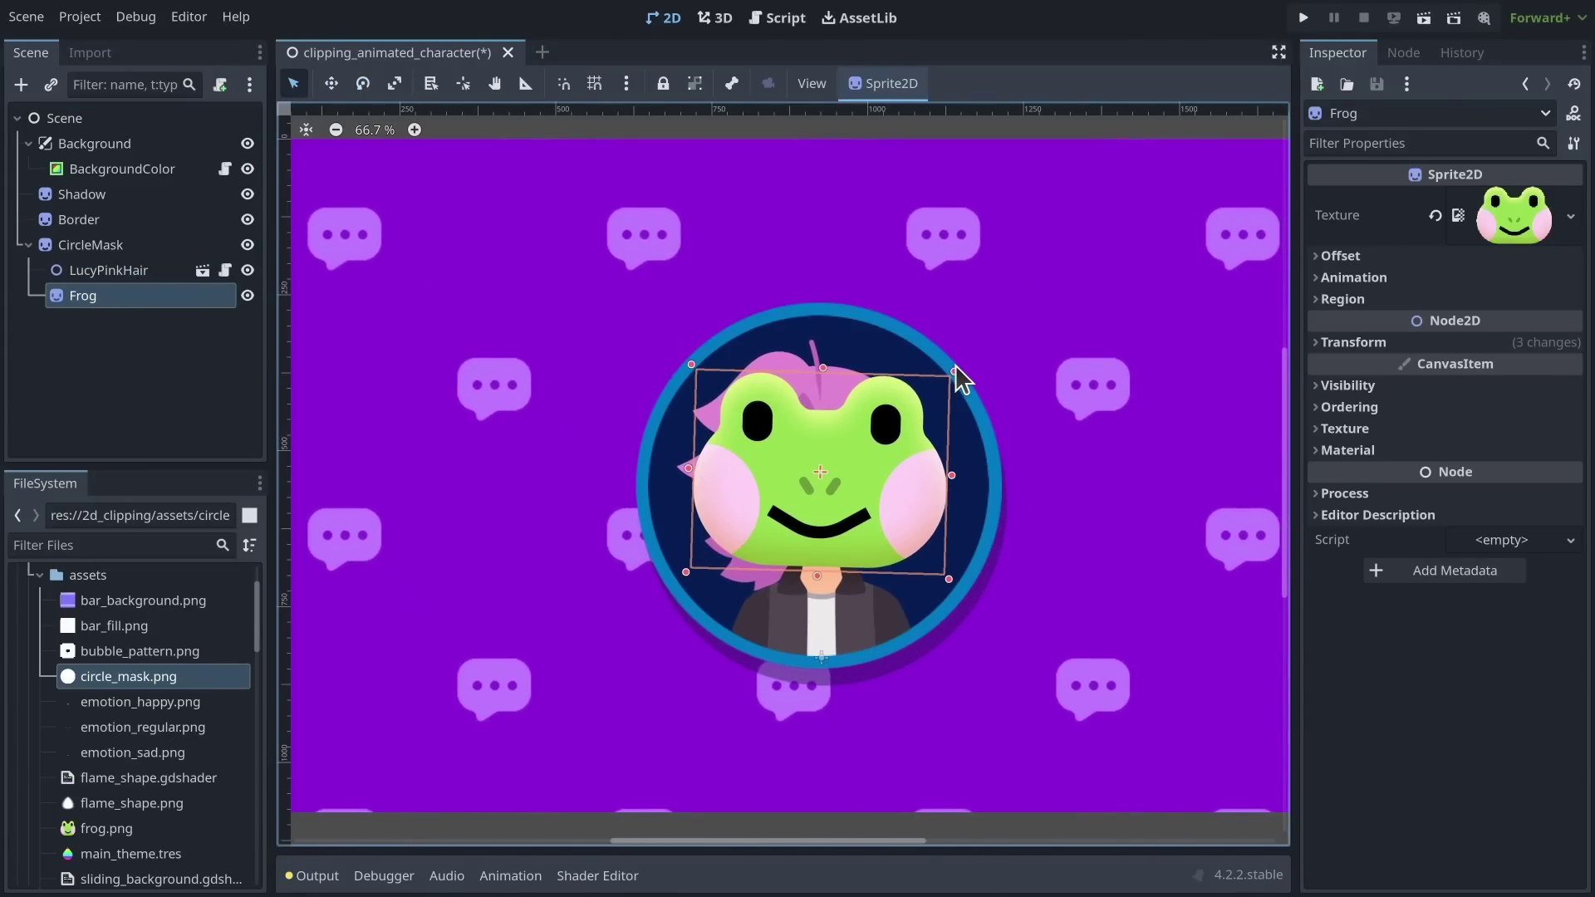
drag(953, 372, 935, 382)
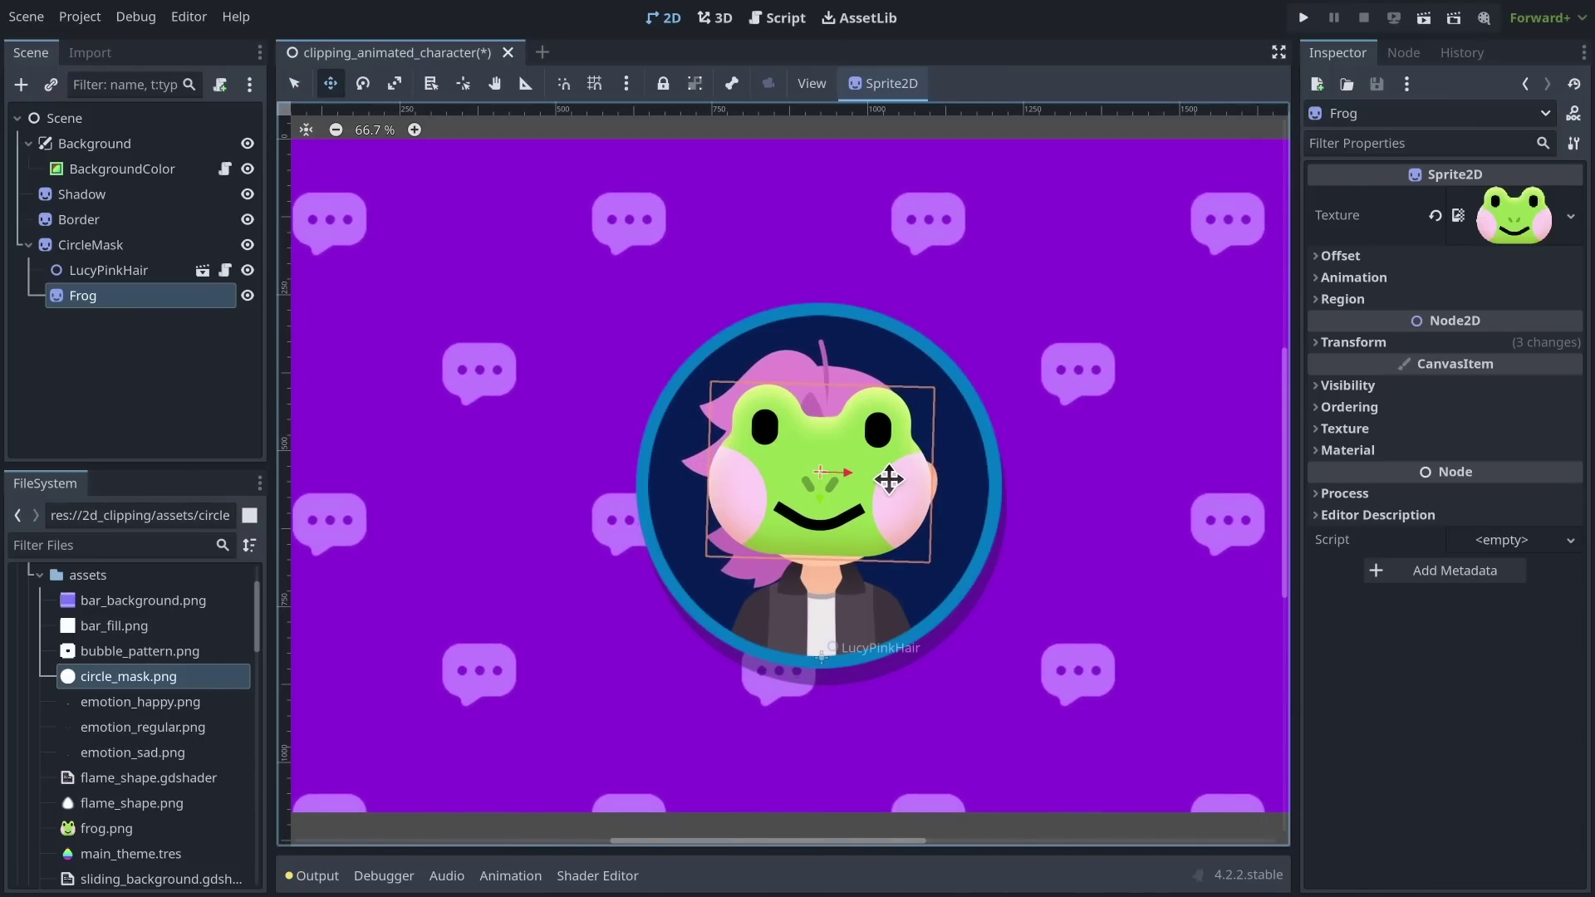
drag(889, 479, 789, 573)
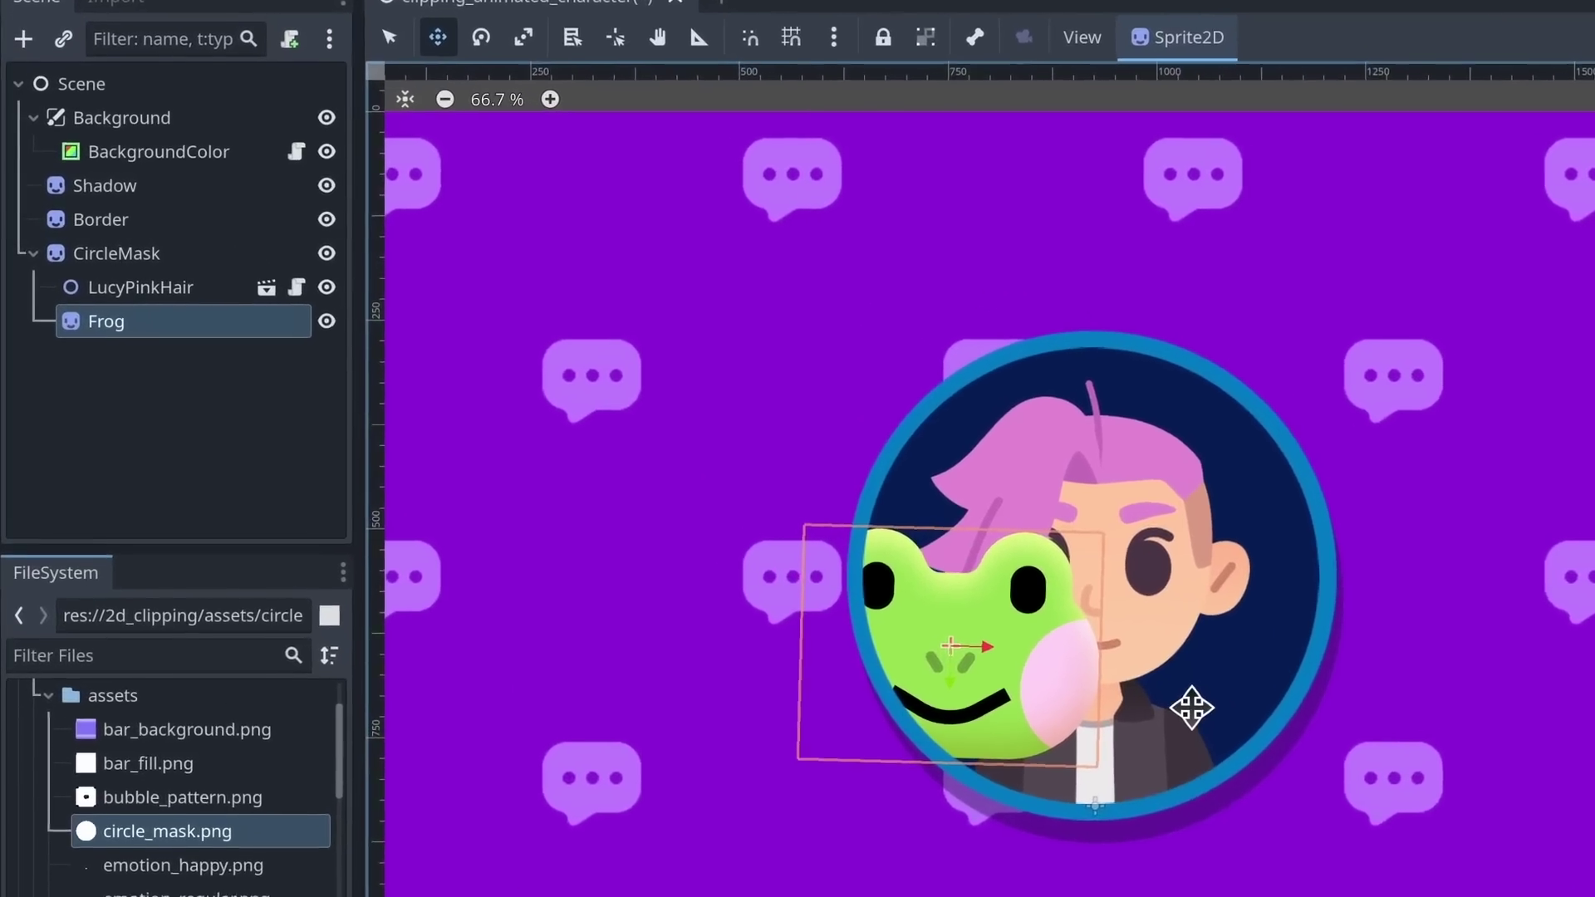
Step: Delete the Frog node and enable Editable Children on LucyPinkHair
key(Delete)
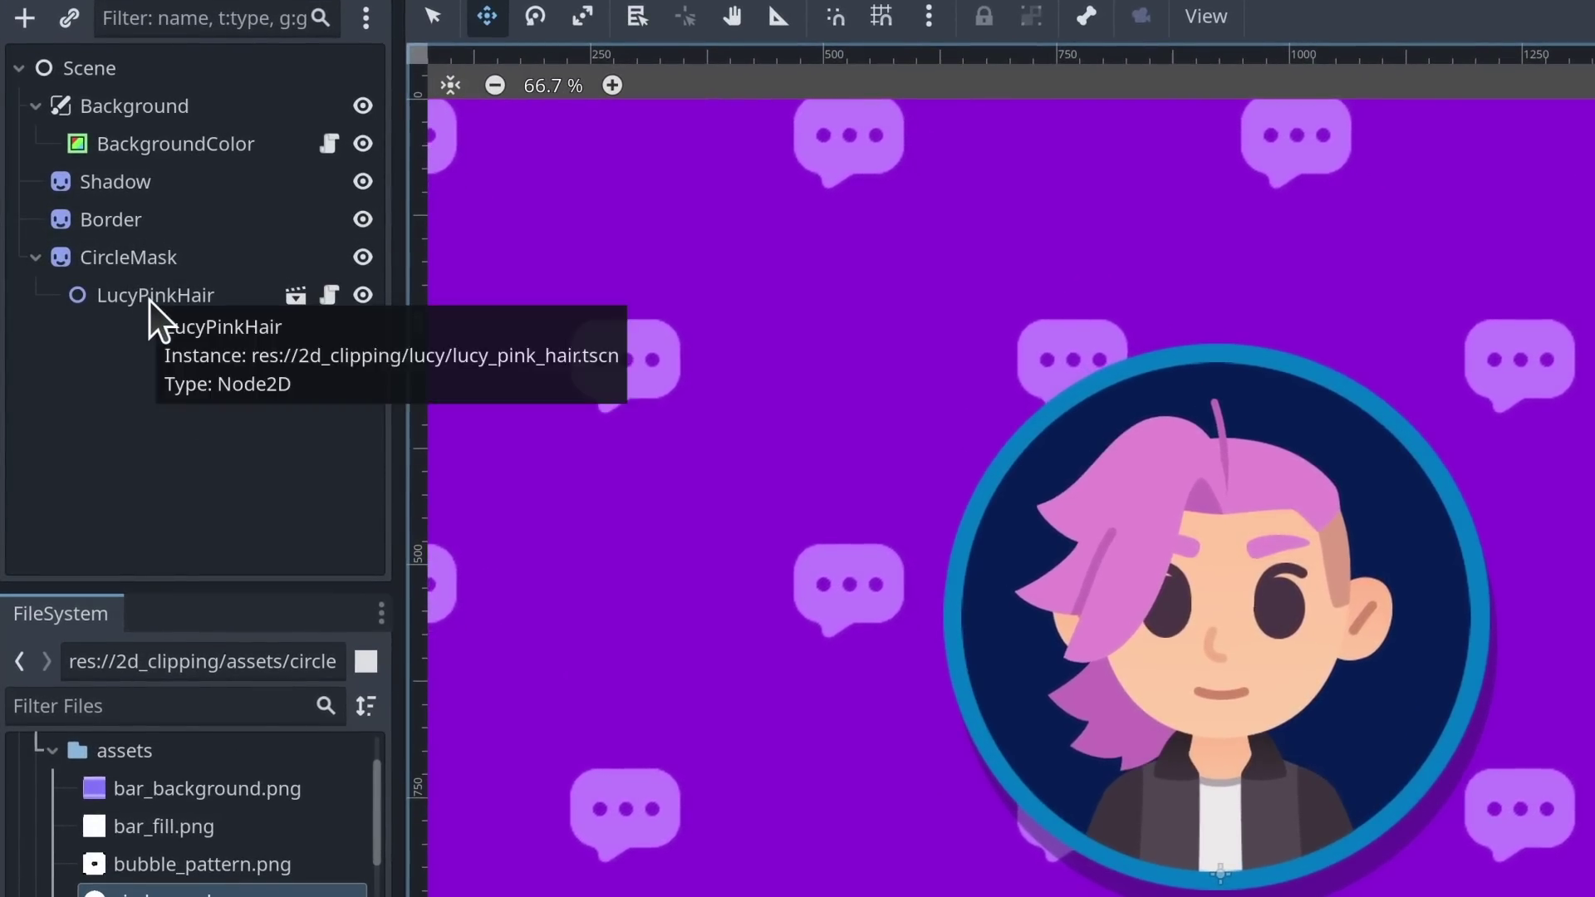
right_click(149, 301)
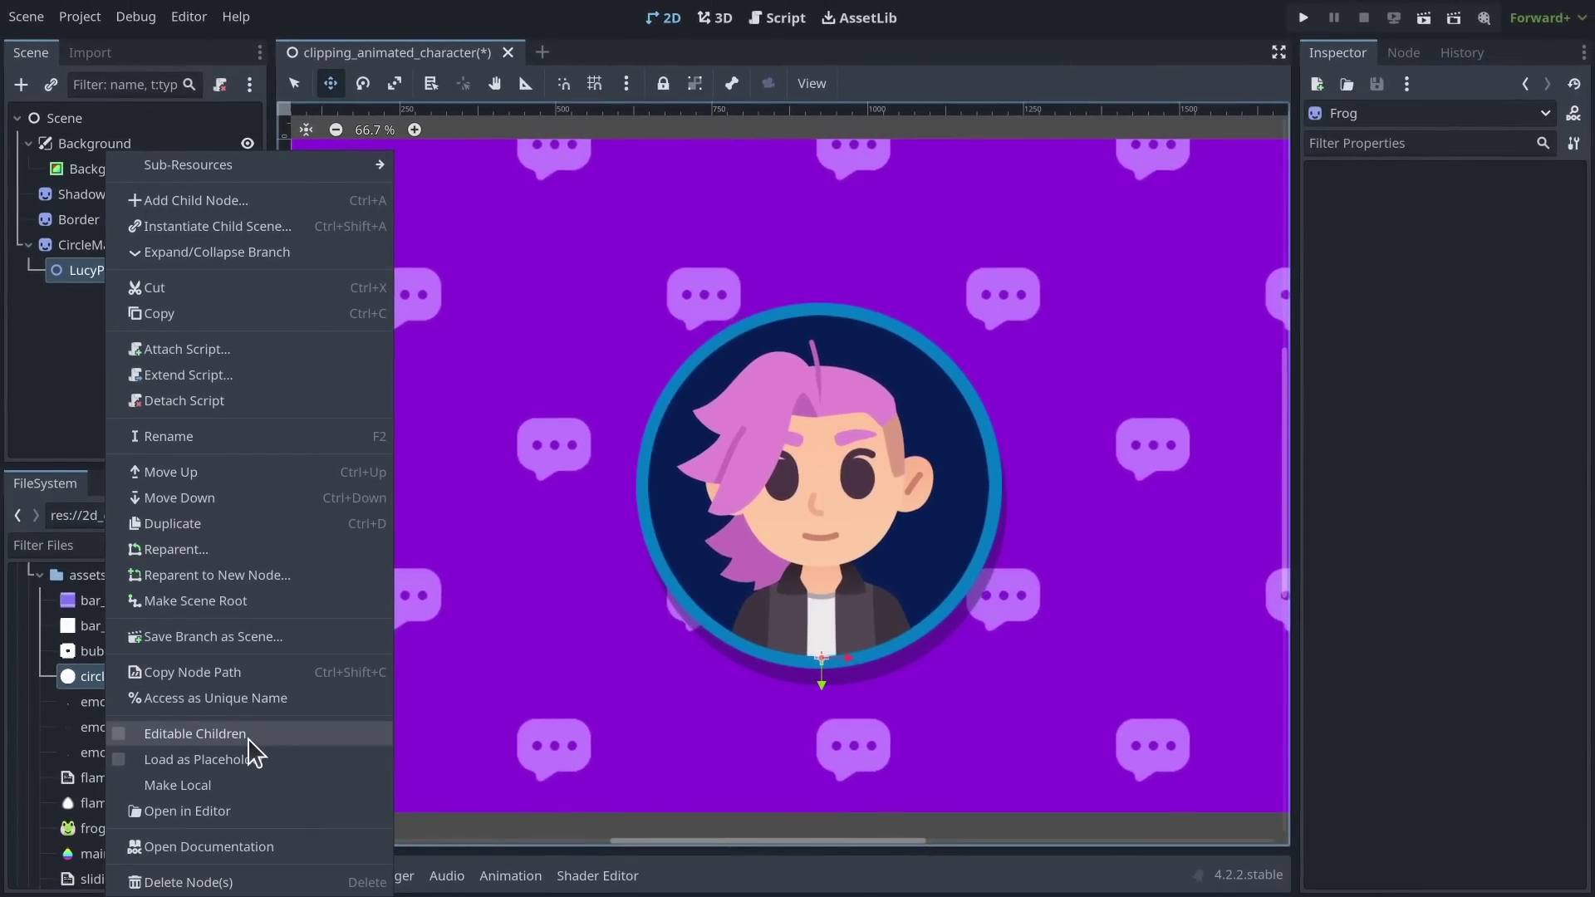
click(249, 734)
Step: Enlarge the Scene dock and select the Body sprite among LucyPinkHair's parts
drag(117, 465, 113, 606)
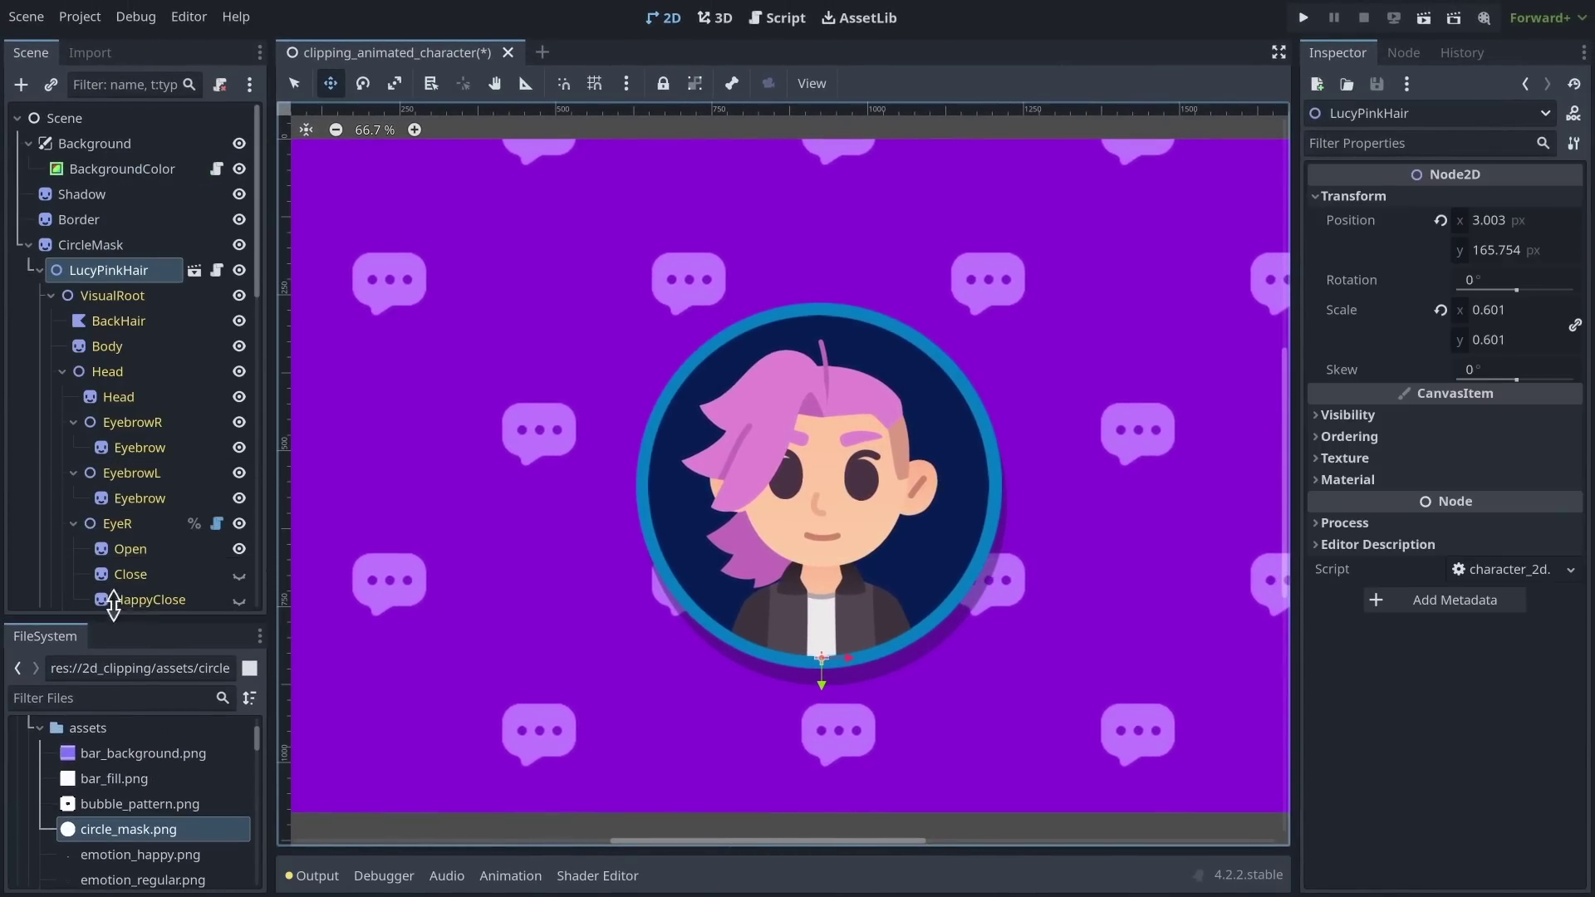
mouse_move(264, 208)
mouse_down()
mouse_move(228, 552)
mouse_move(241, 207)
mouse_up()
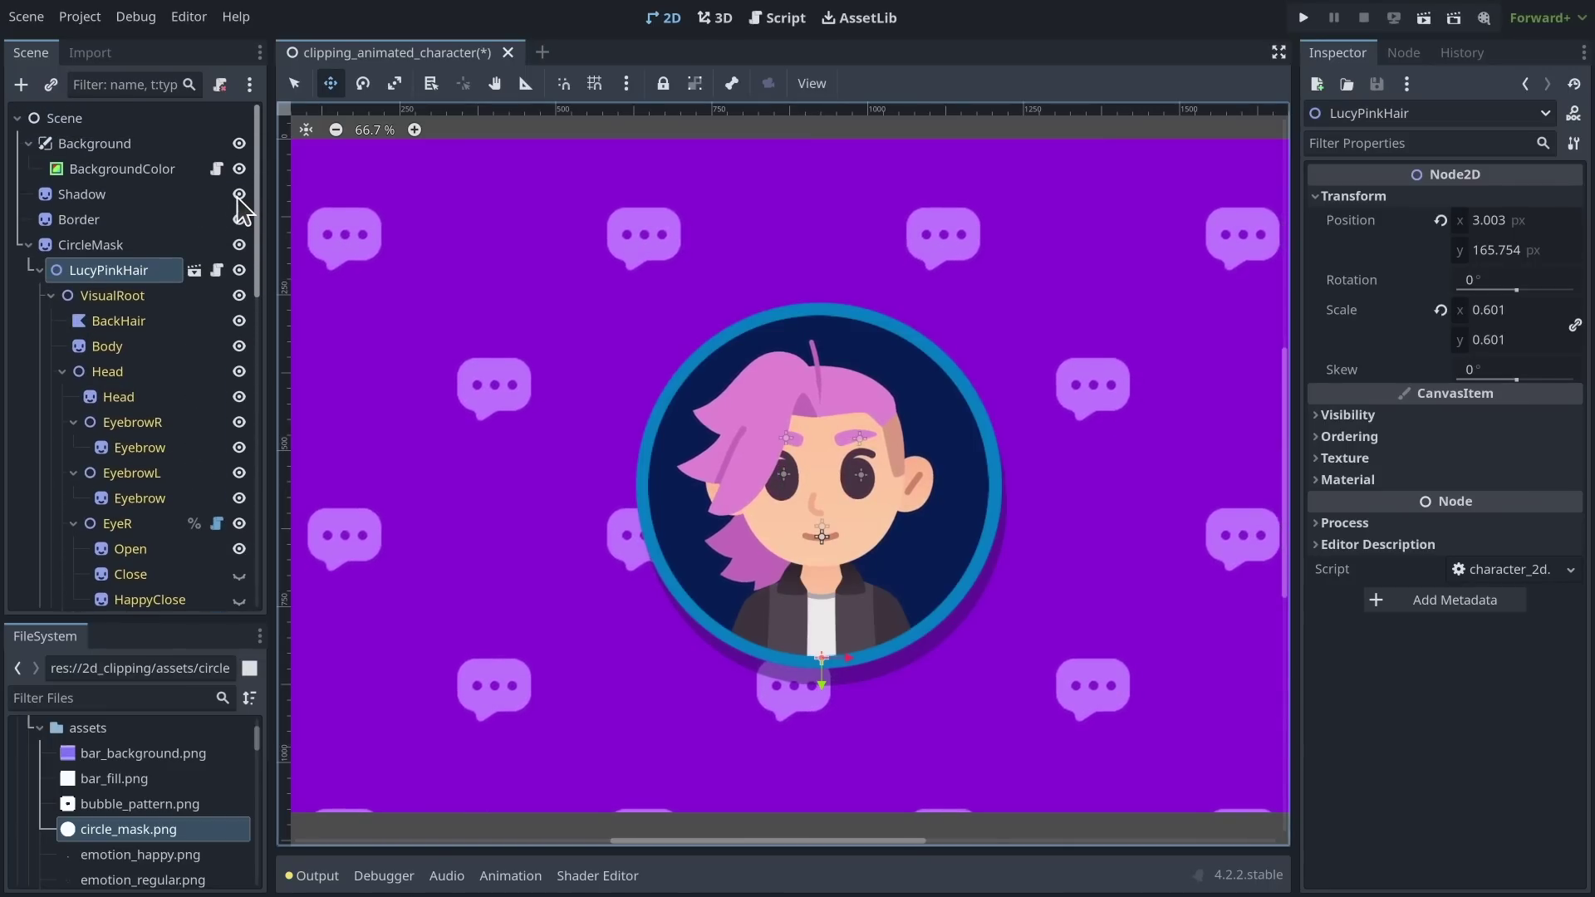
click(119, 299)
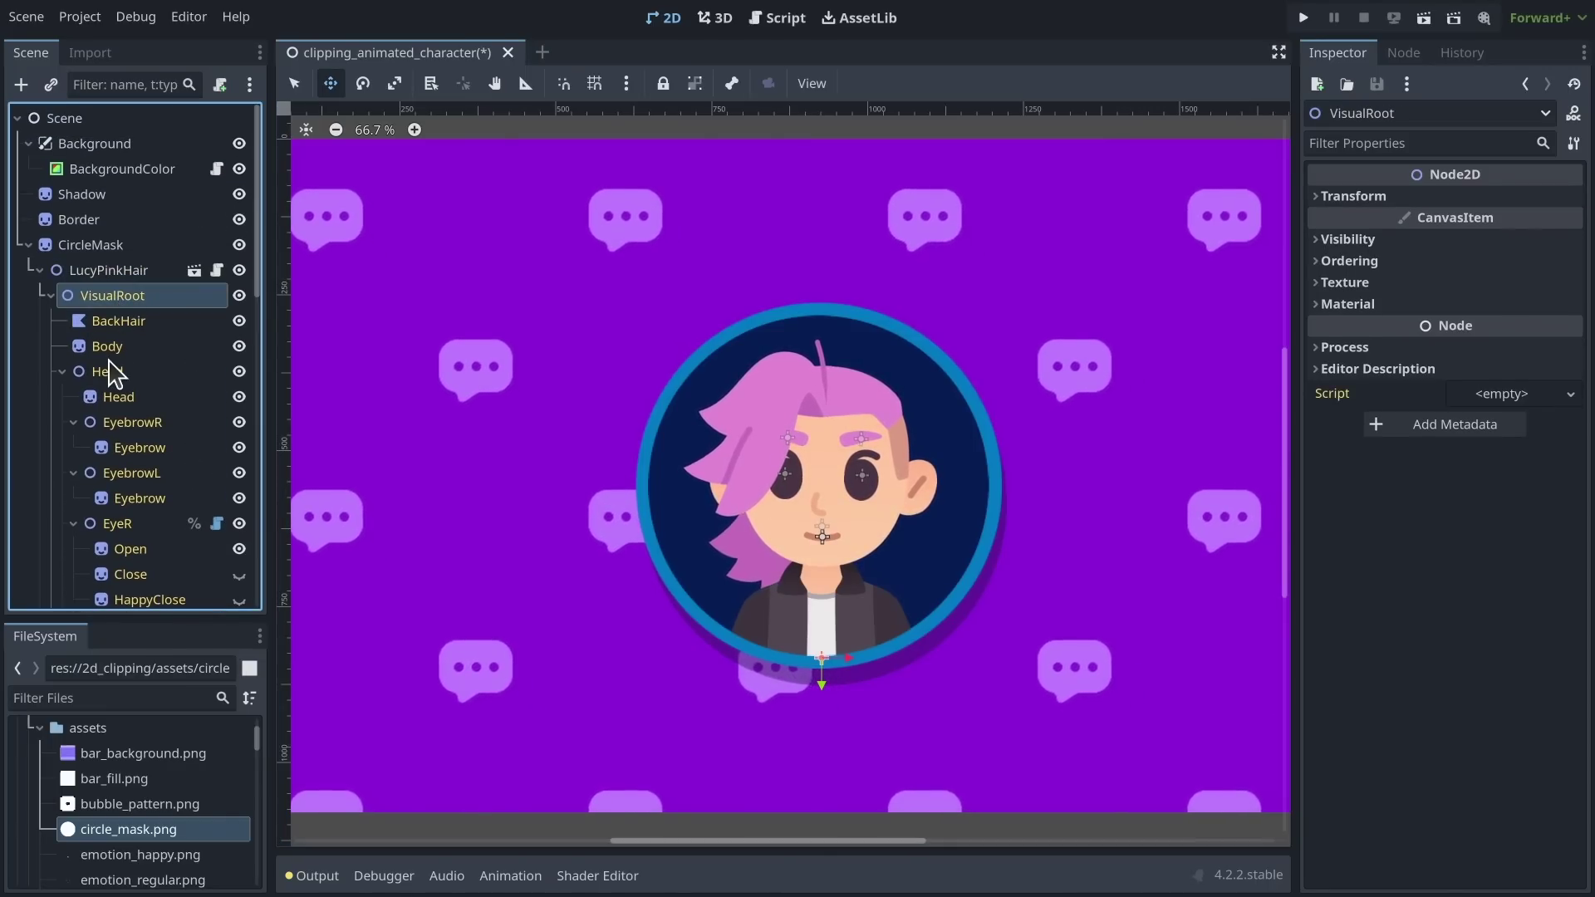
click(107, 371)
click(107, 345)
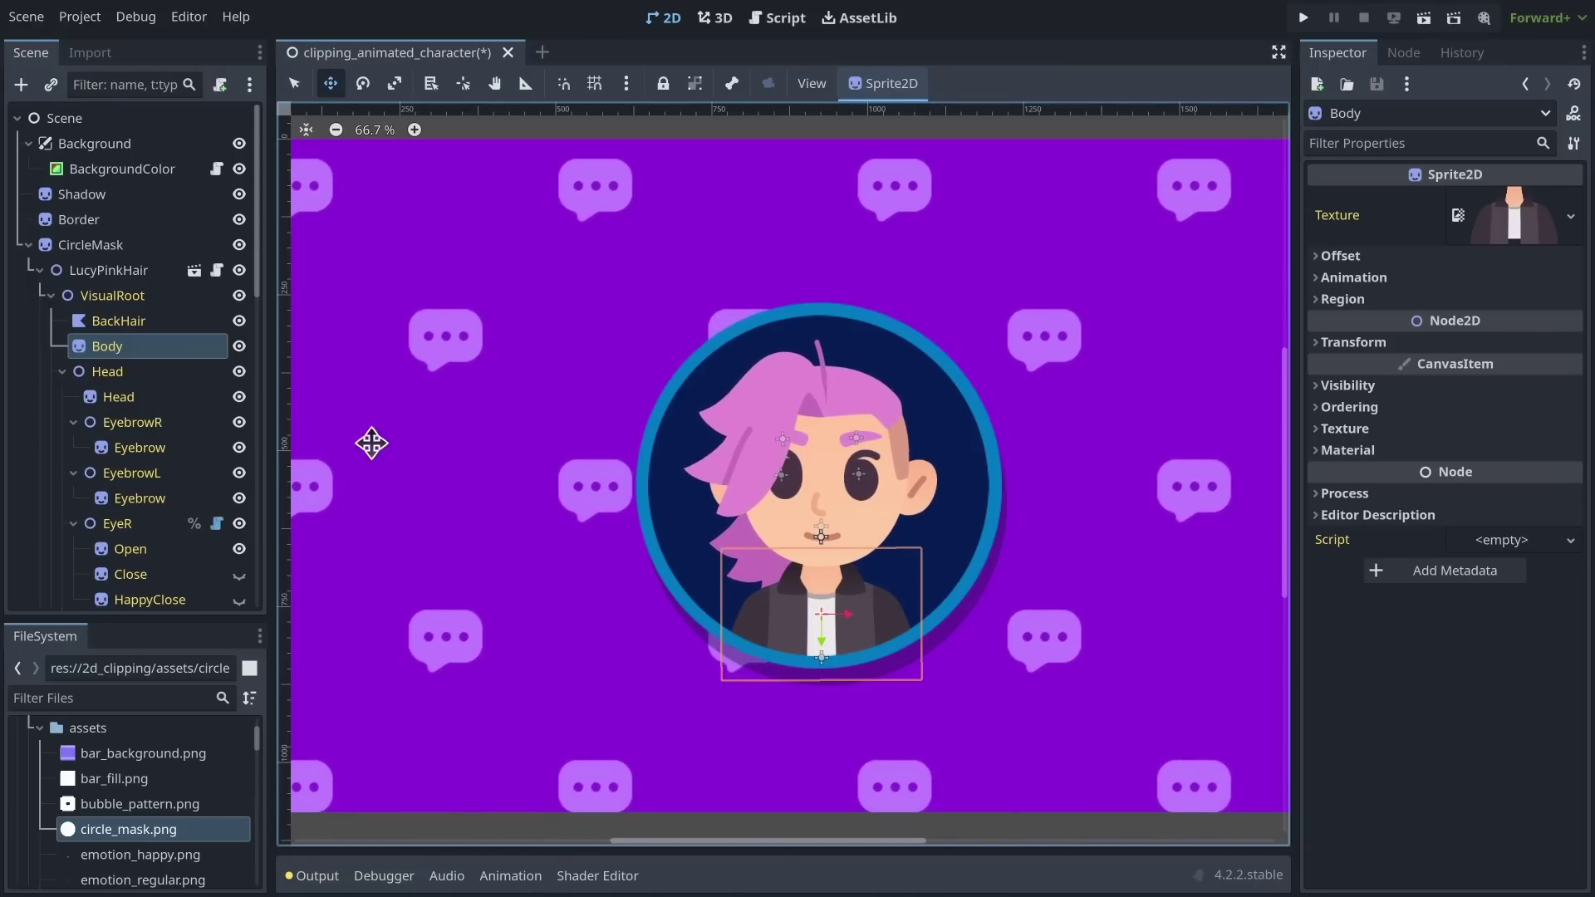
Step: Raise the Body sprite's Z Index to 2 and move it down outside the circle
click(118, 398)
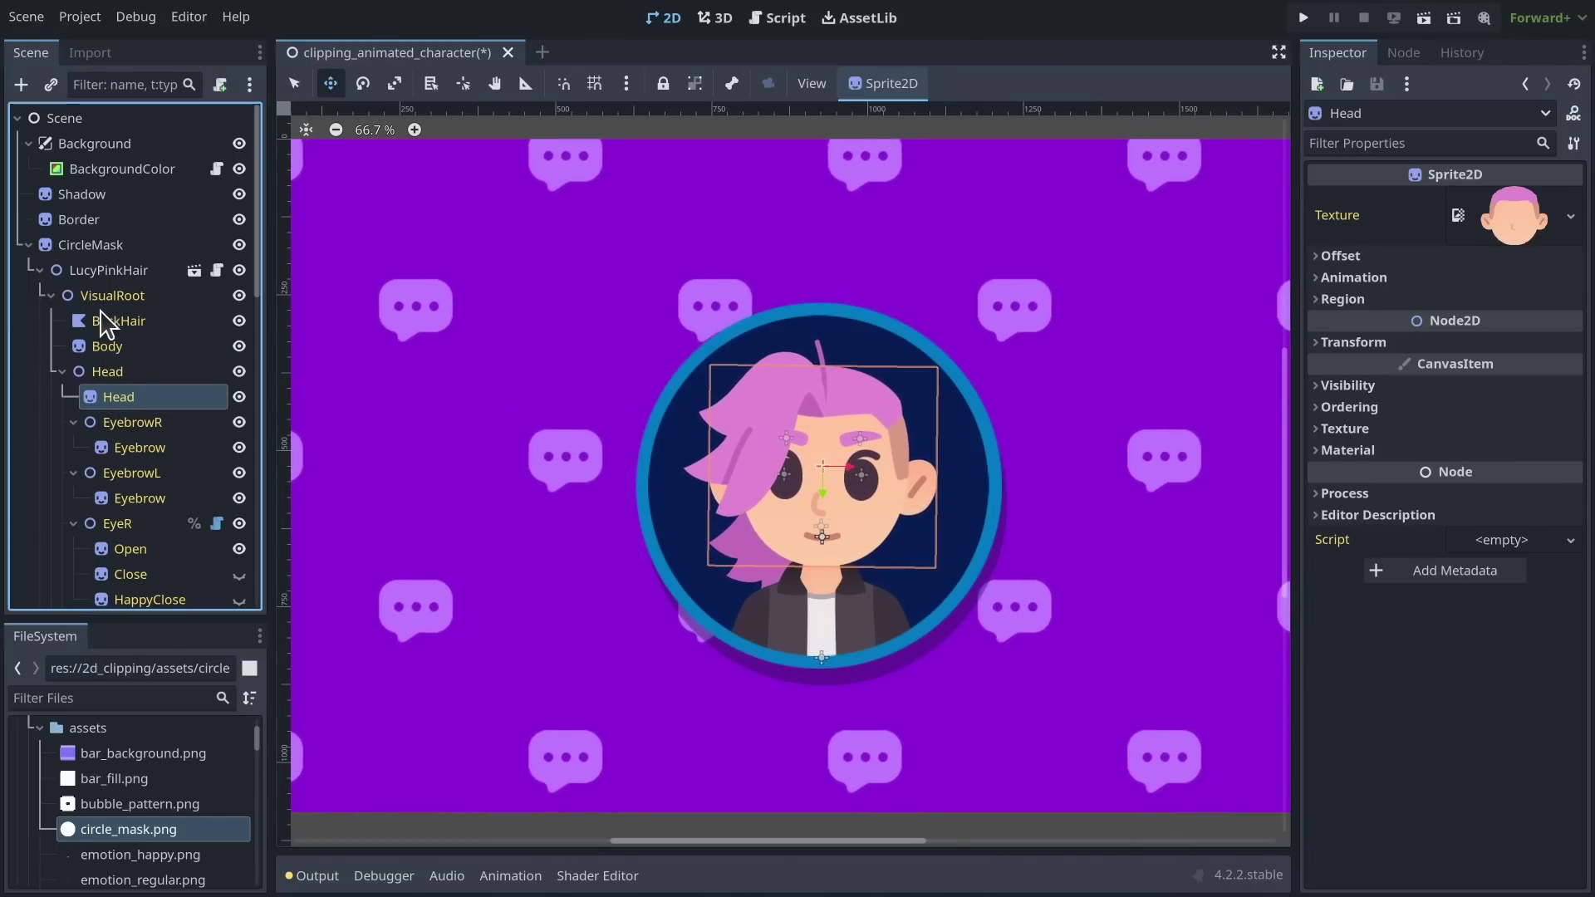
click(107, 347)
scroll(705, 681, up, 4)
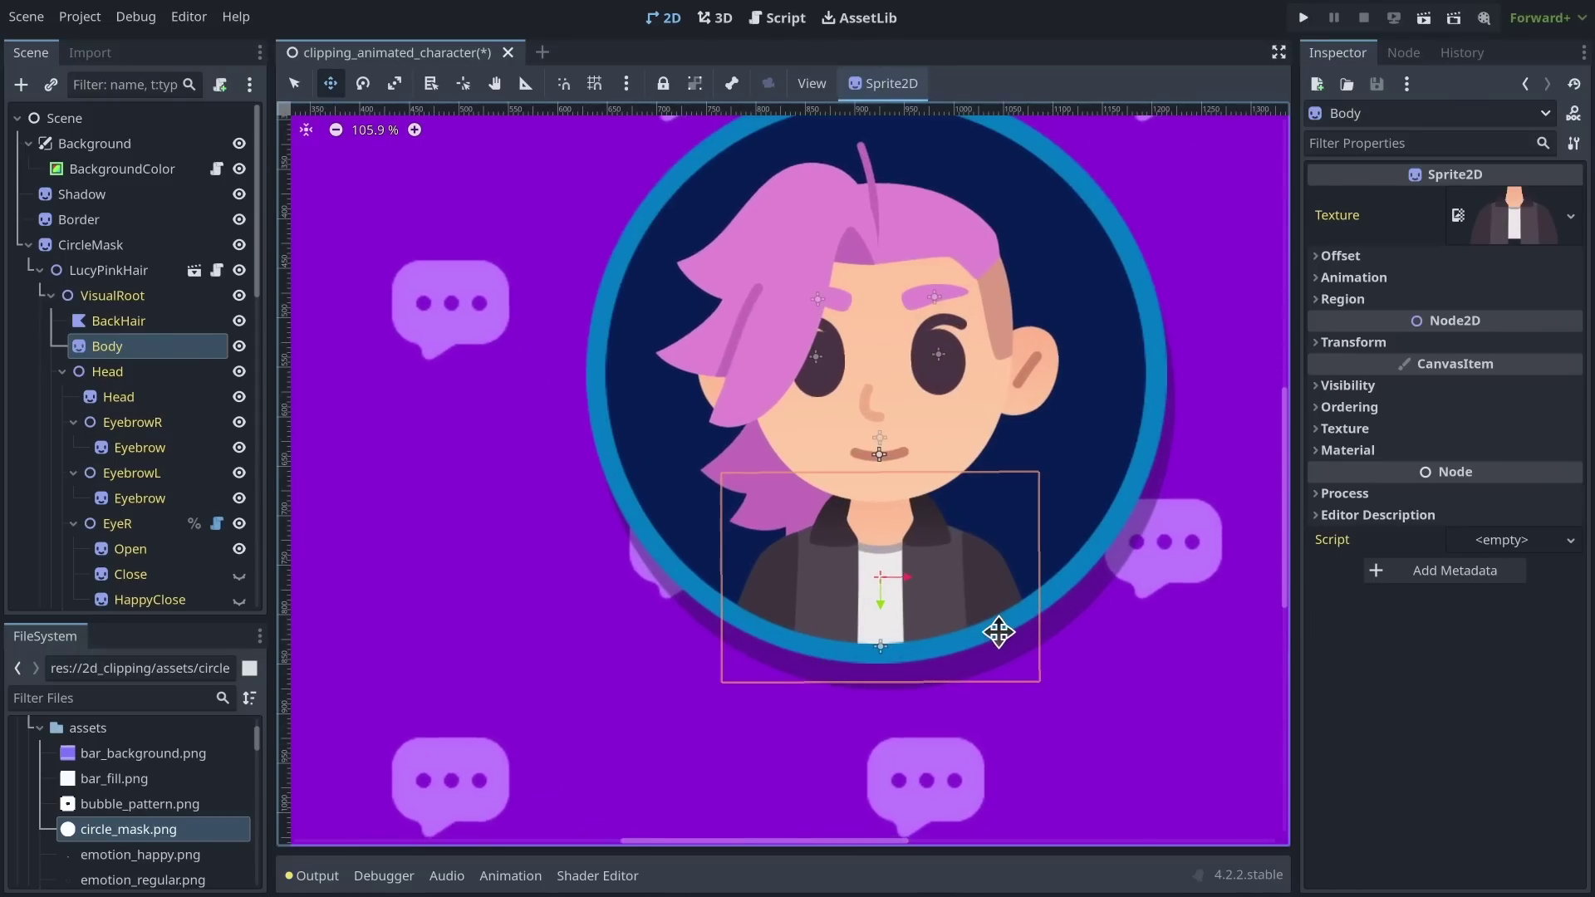
middle_drag(1000, 631, 908, 609)
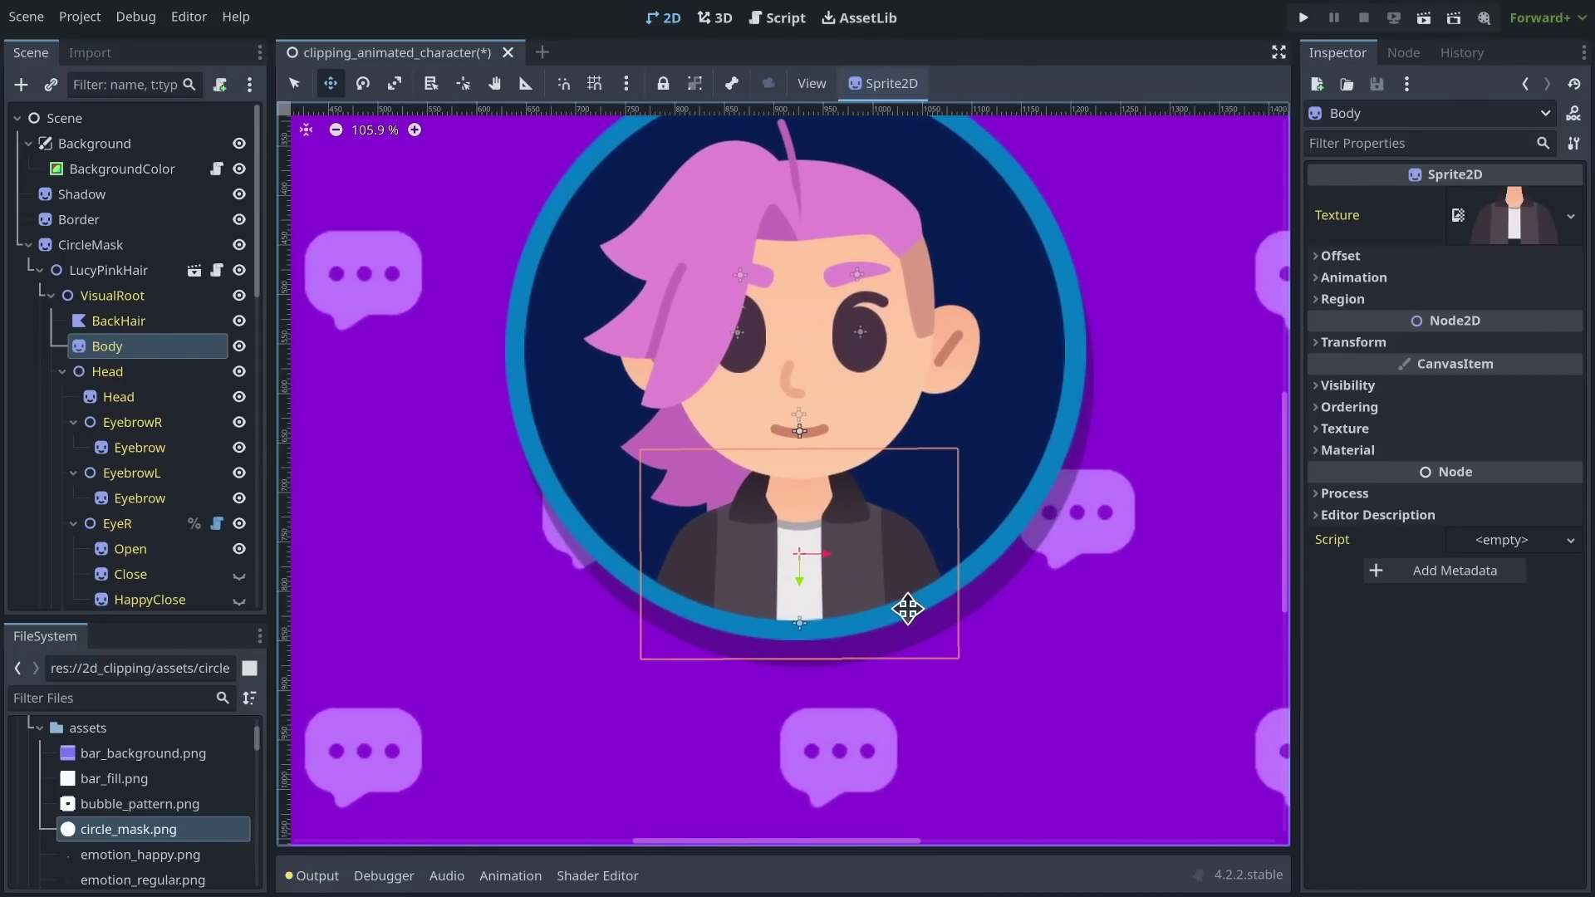
click(1406, 407)
click(1569, 427)
click(1570, 427)
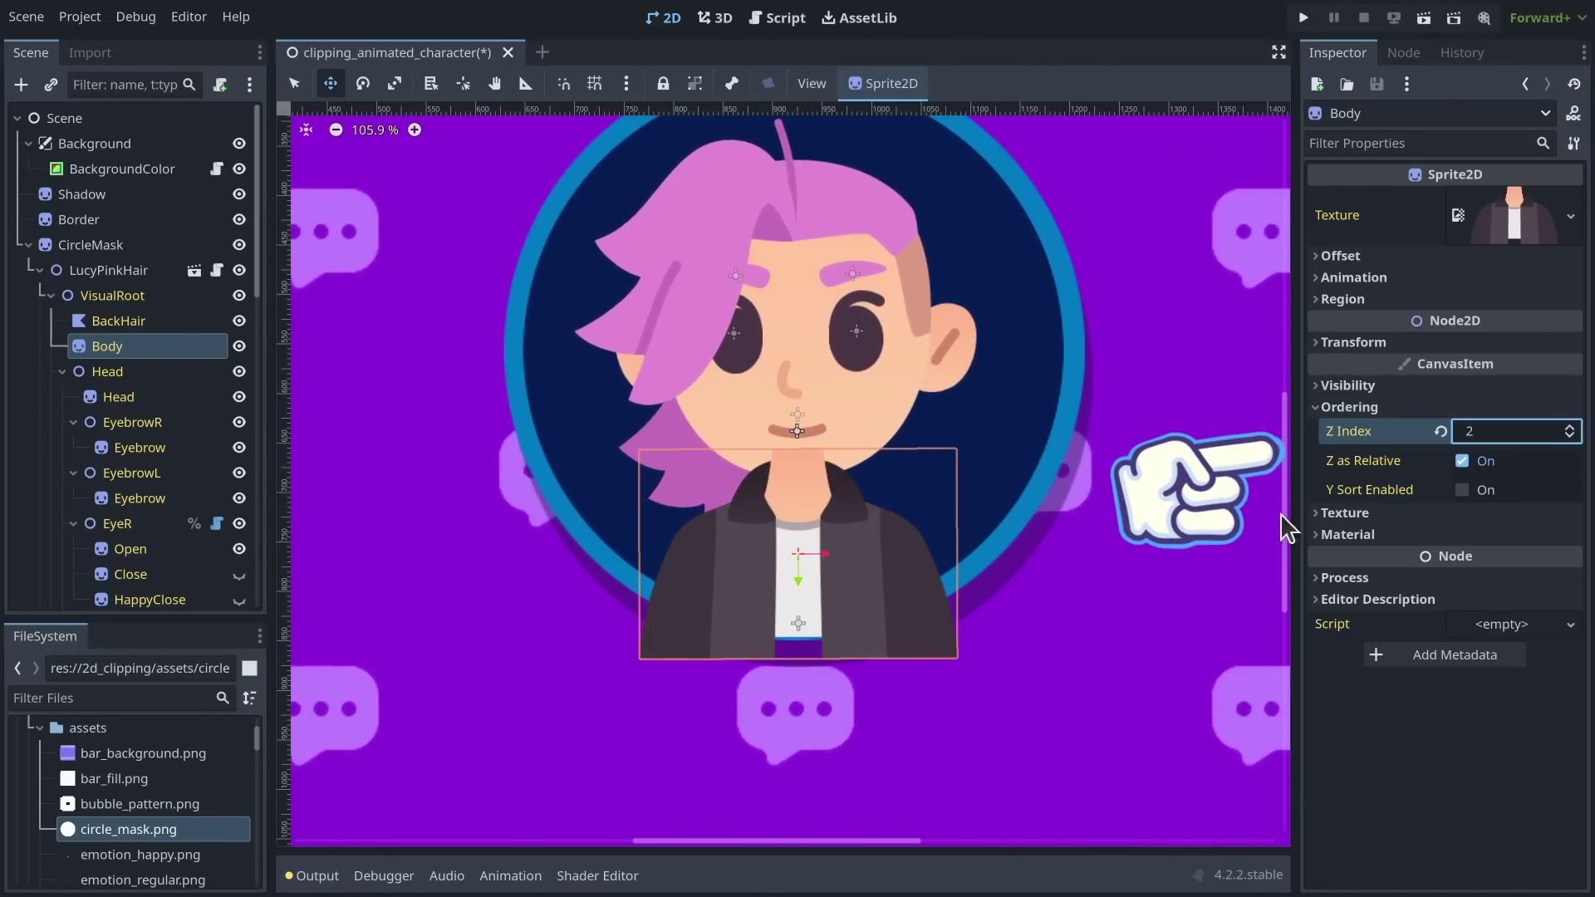
drag(932, 648, 984, 746)
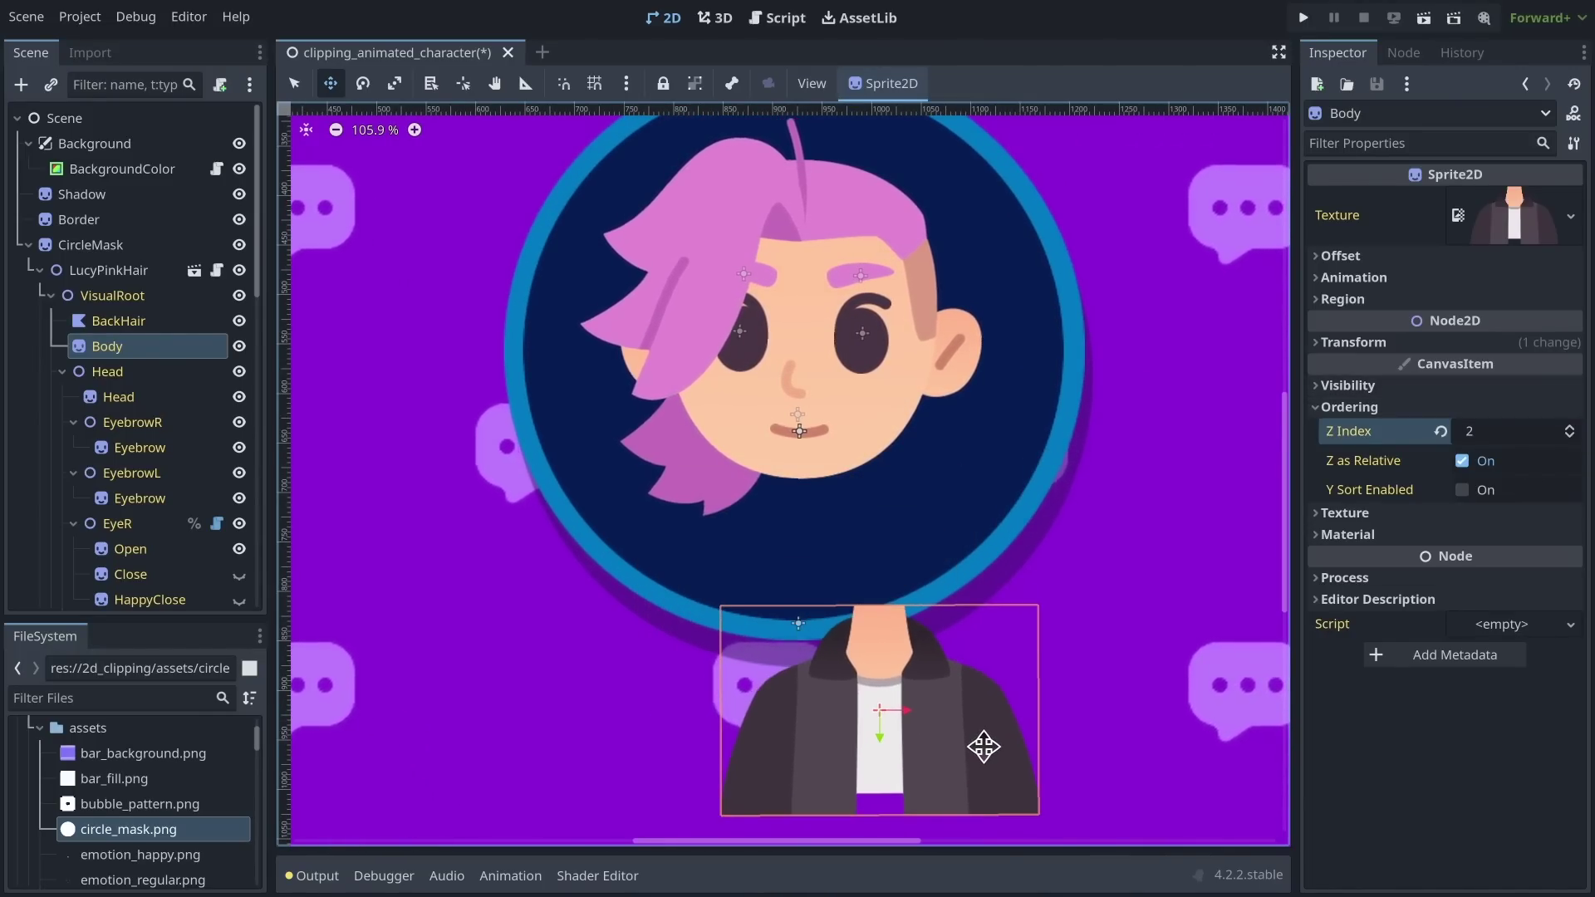
Step: Undo the Body's Z Index and position changes with Ctrl+Z
key(ctrl+z)
key(ctrl+z)
key(ctrl+z)
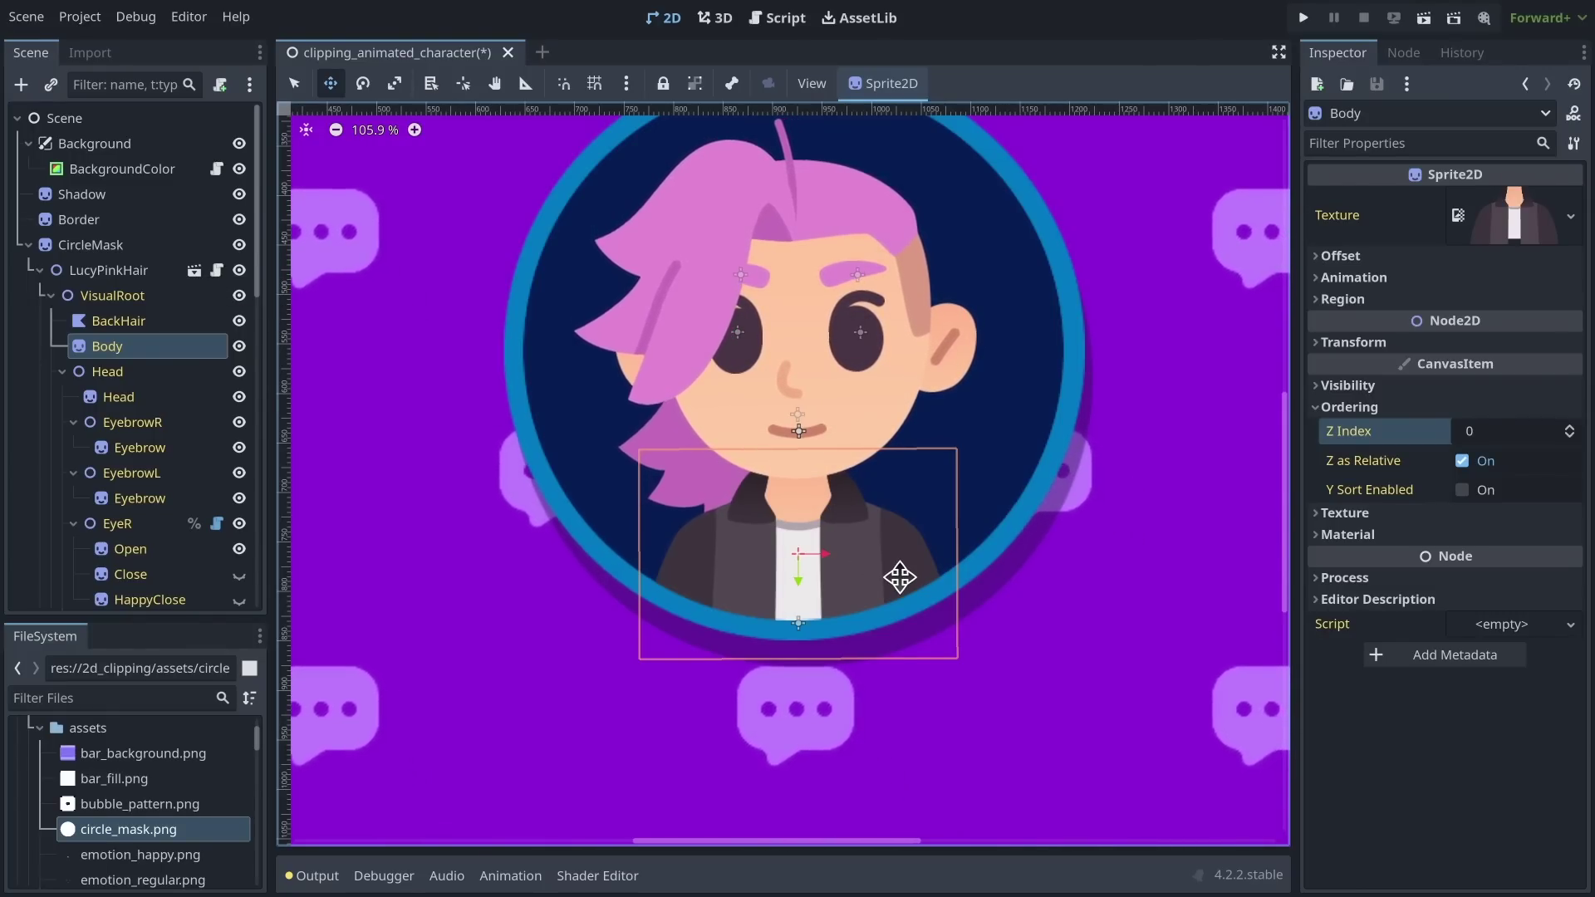
middle_drag(934, 353, 904, 506)
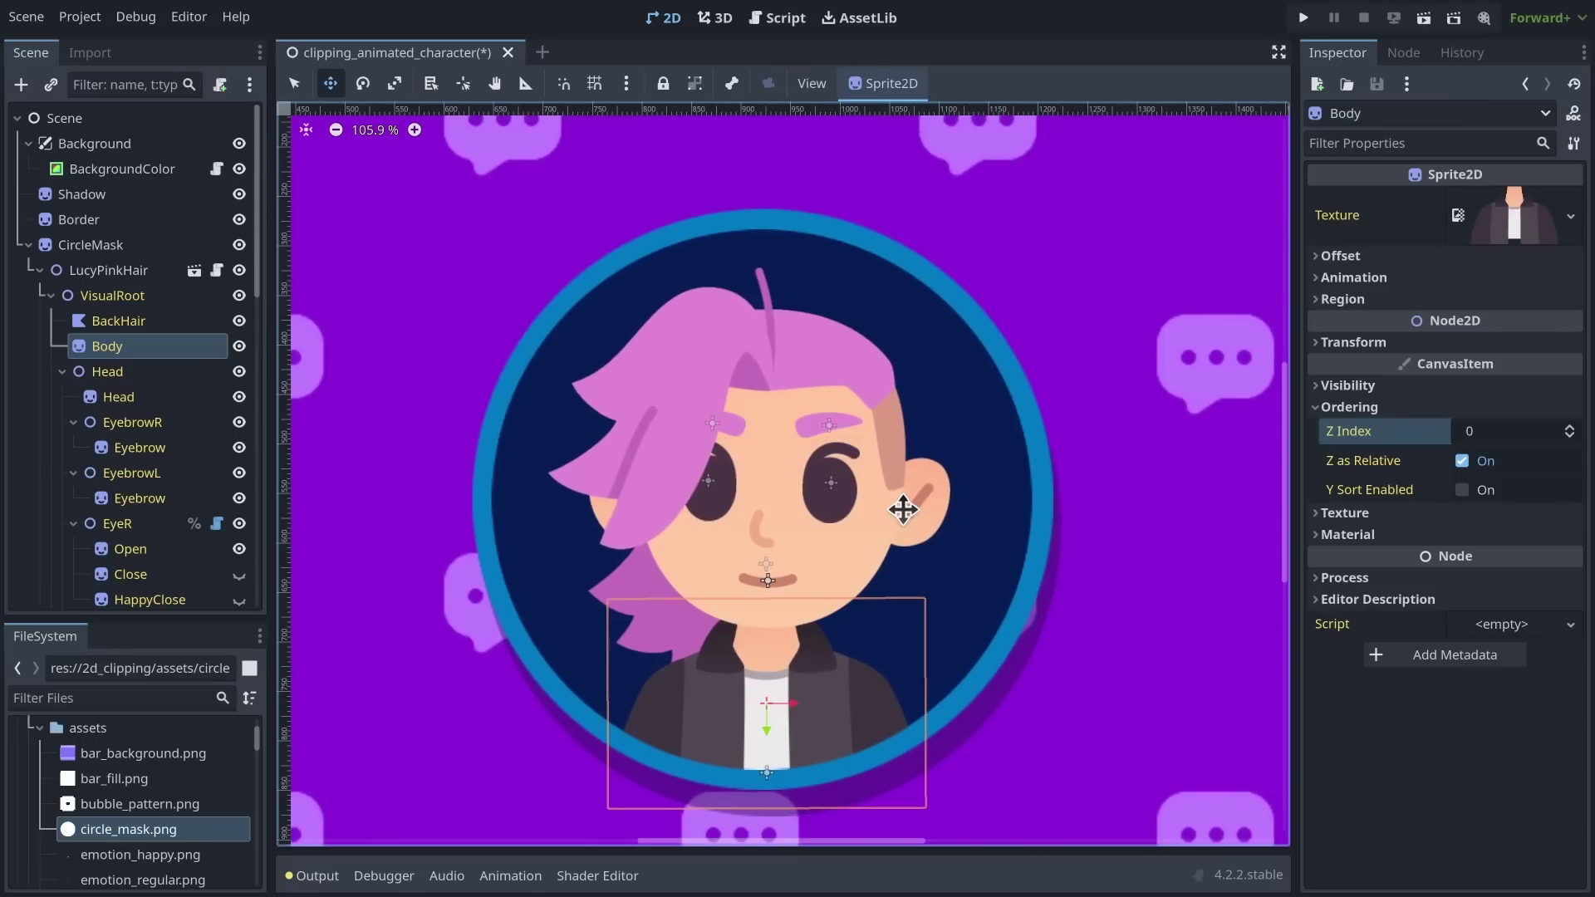
scroll(918, 466, down, 1)
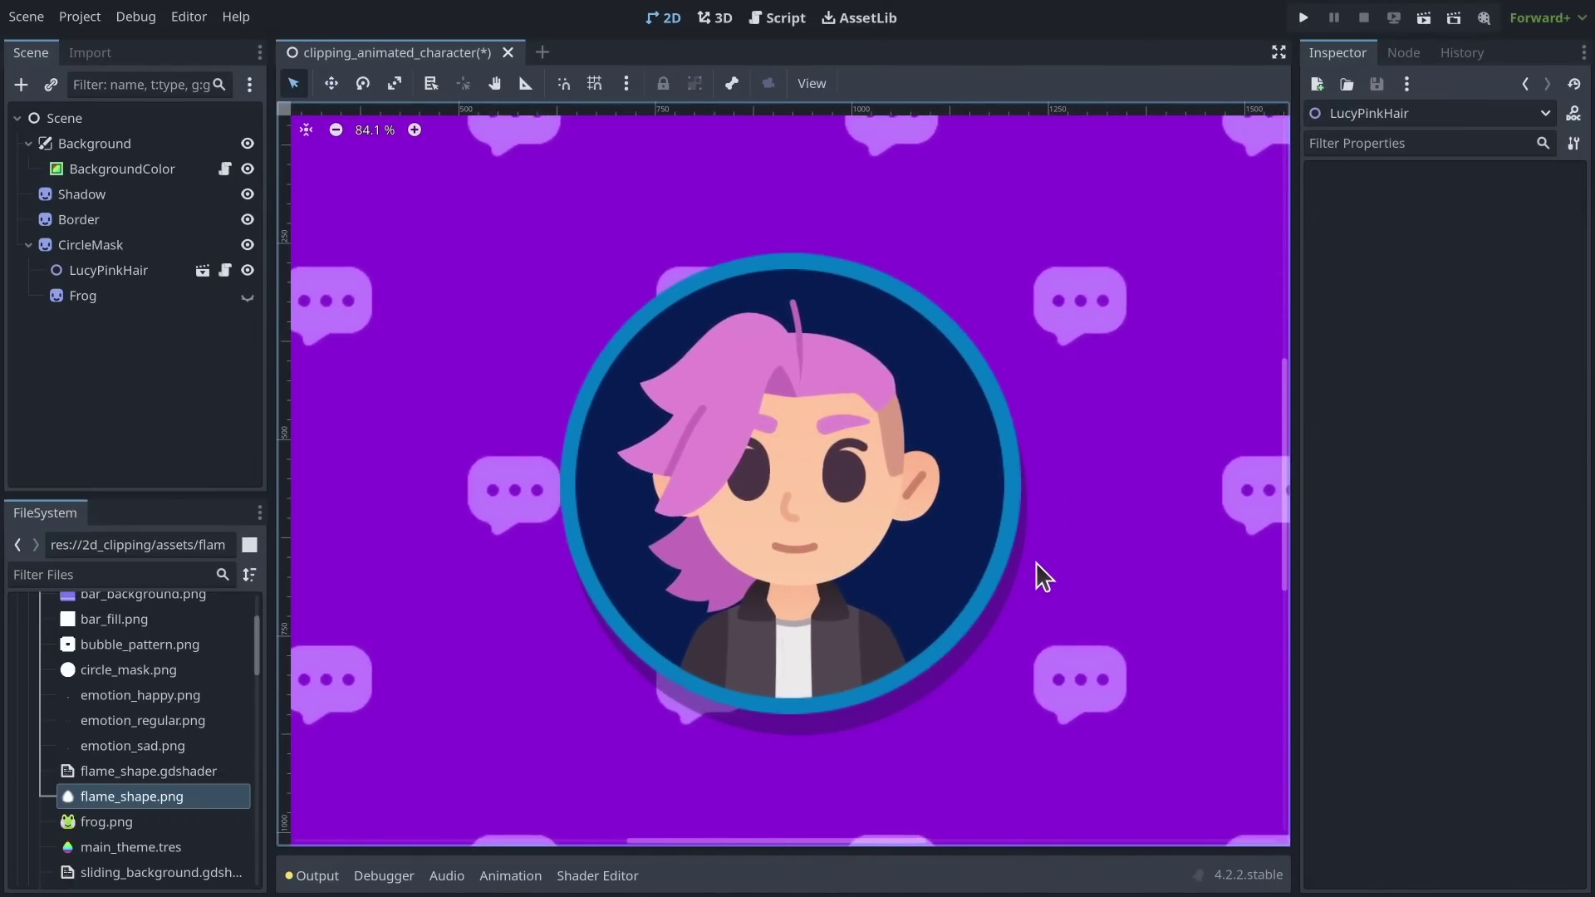
Step: Set CircleMask's Clip Children to Clip Only
click(949, 363)
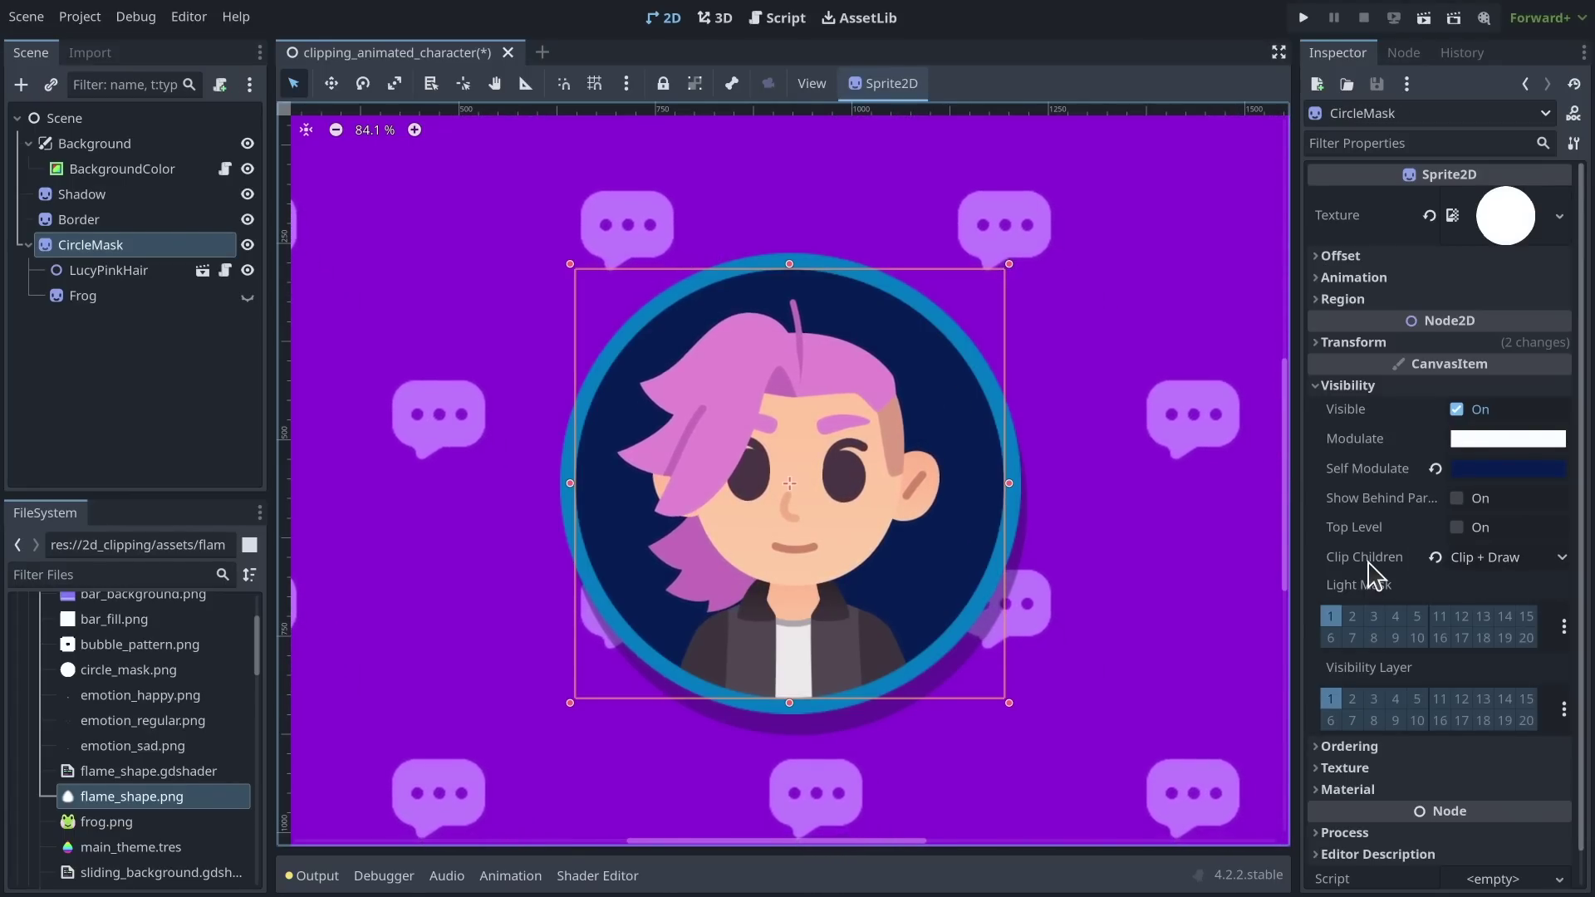
click(1508, 558)
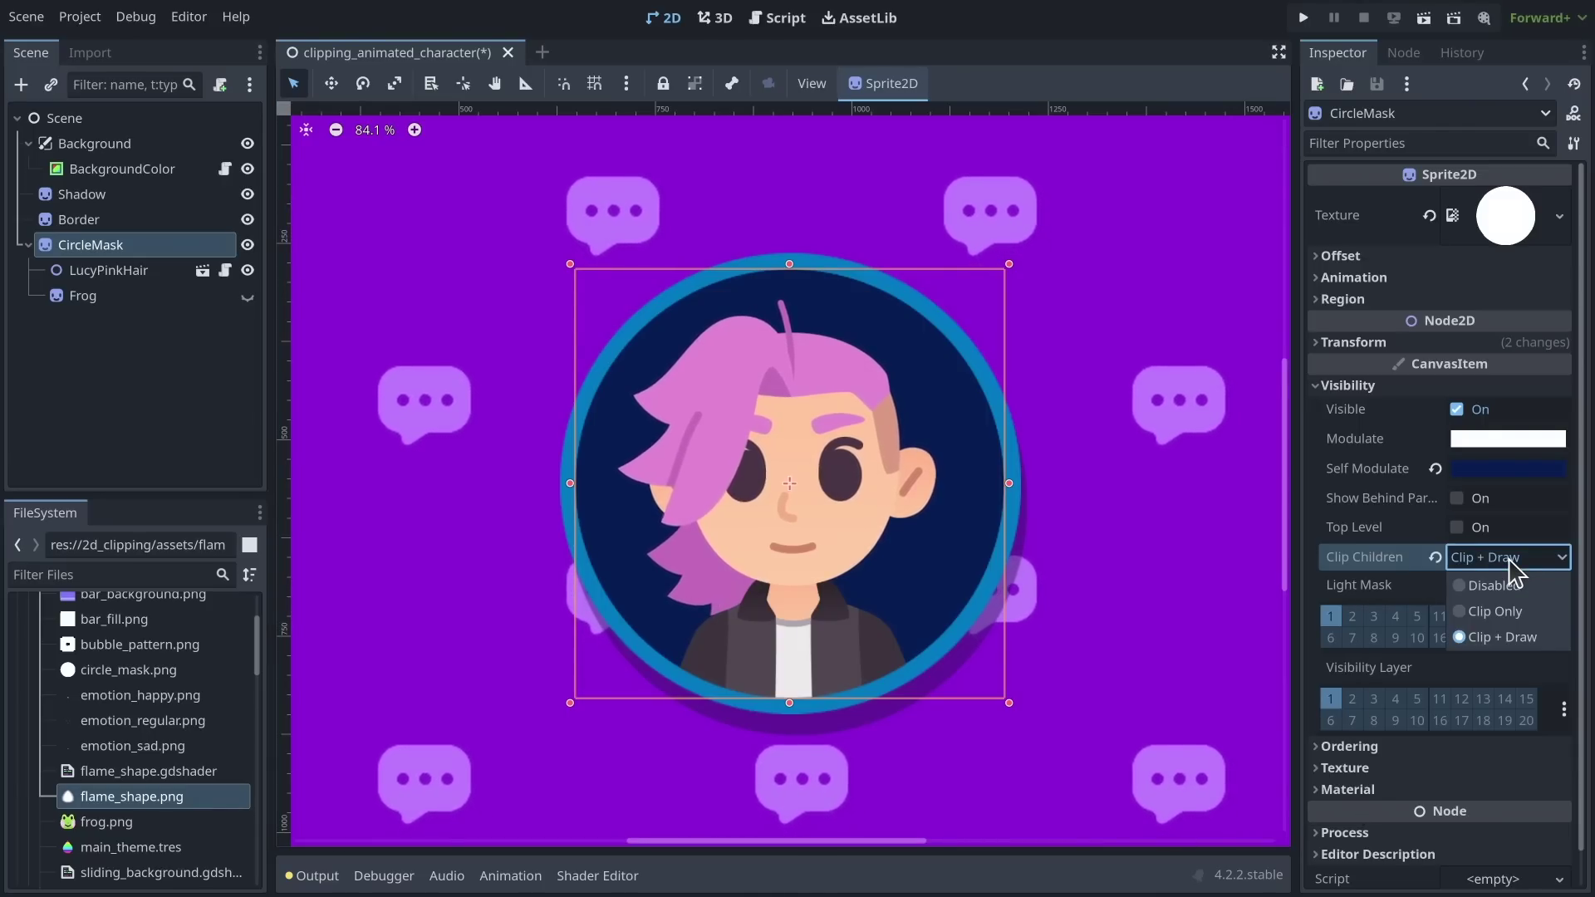
click(1495, 611)
Step: Deselect CircleMask and rotate the LucyPinkHair character slightly
middle_drag(1032, 659, 1054, 630)
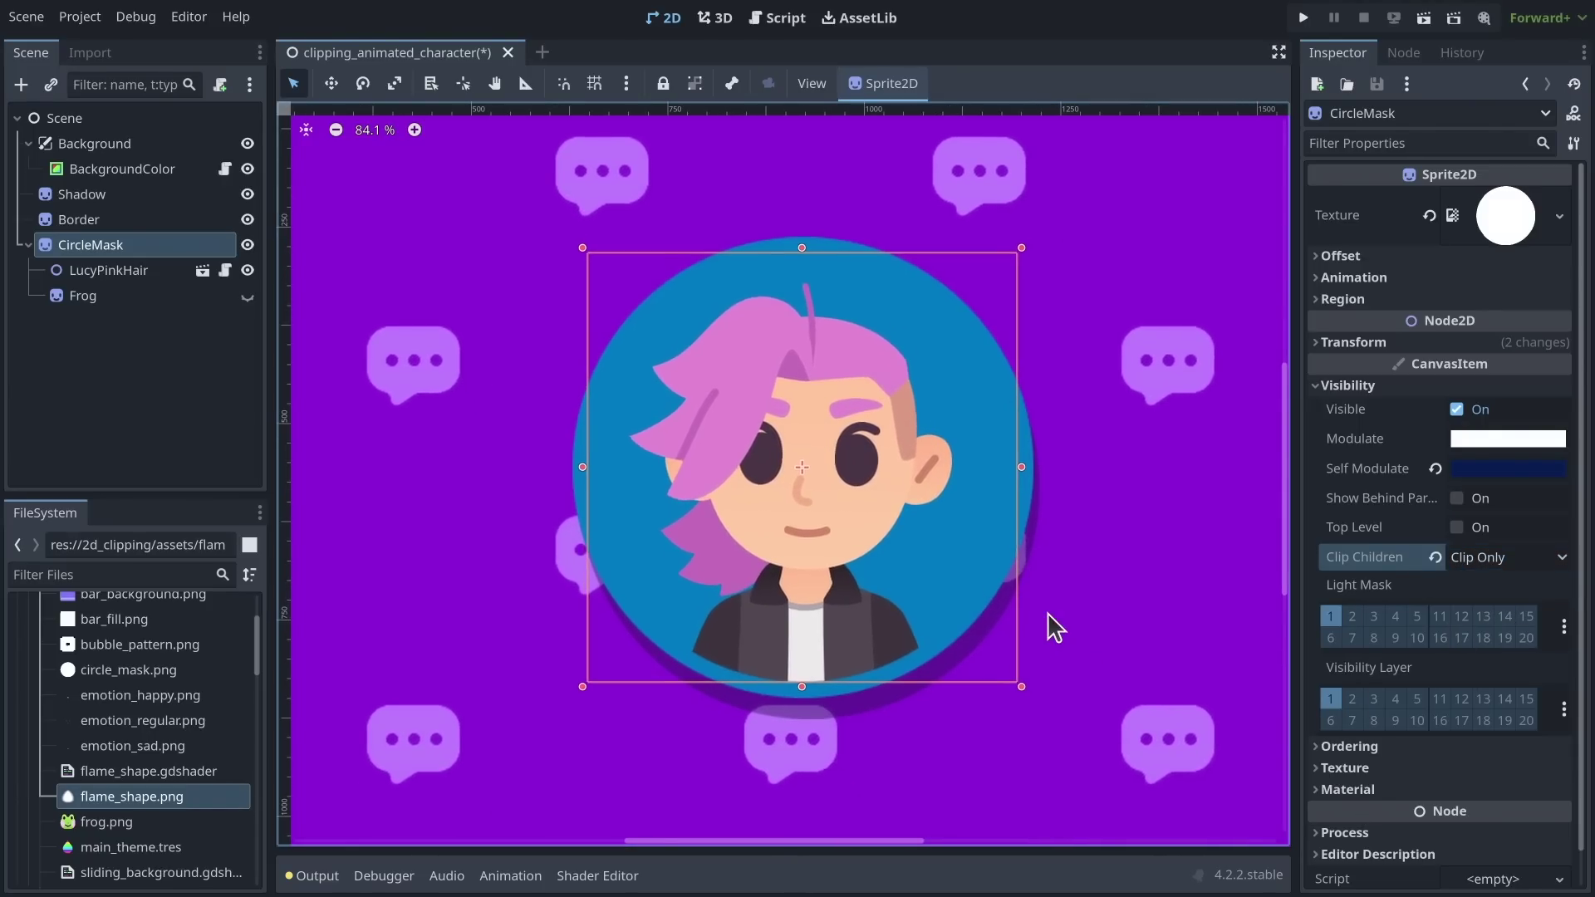
click(831, 760)
scroll(823, 736, up, 6)
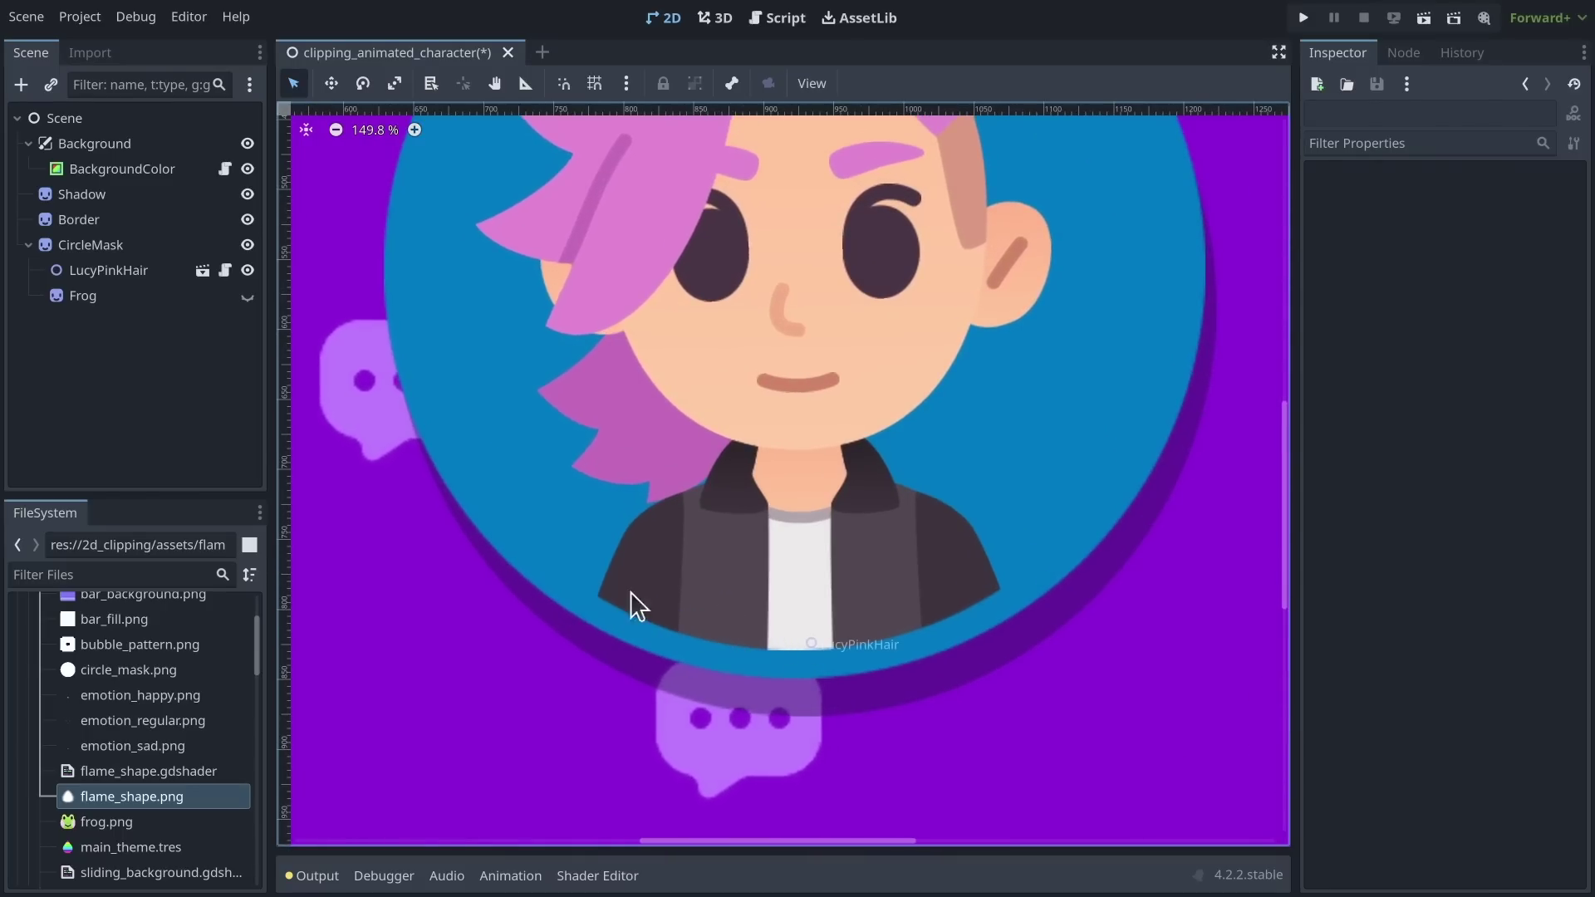
scroll(811, 563, down, 6)
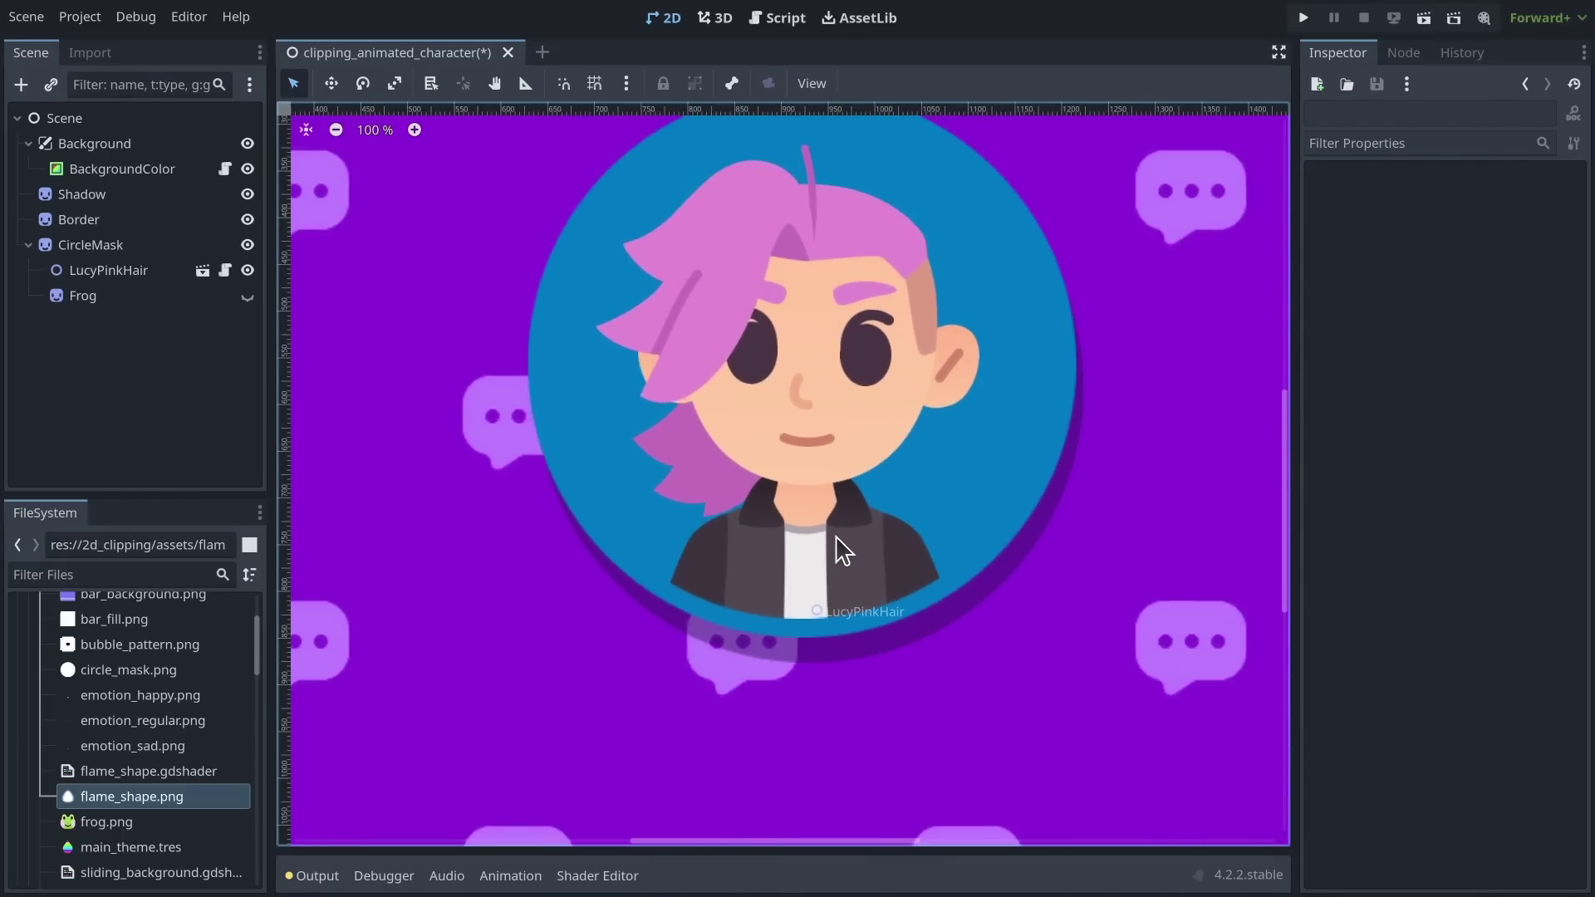
middle_drag(974, 412, 969, 434)
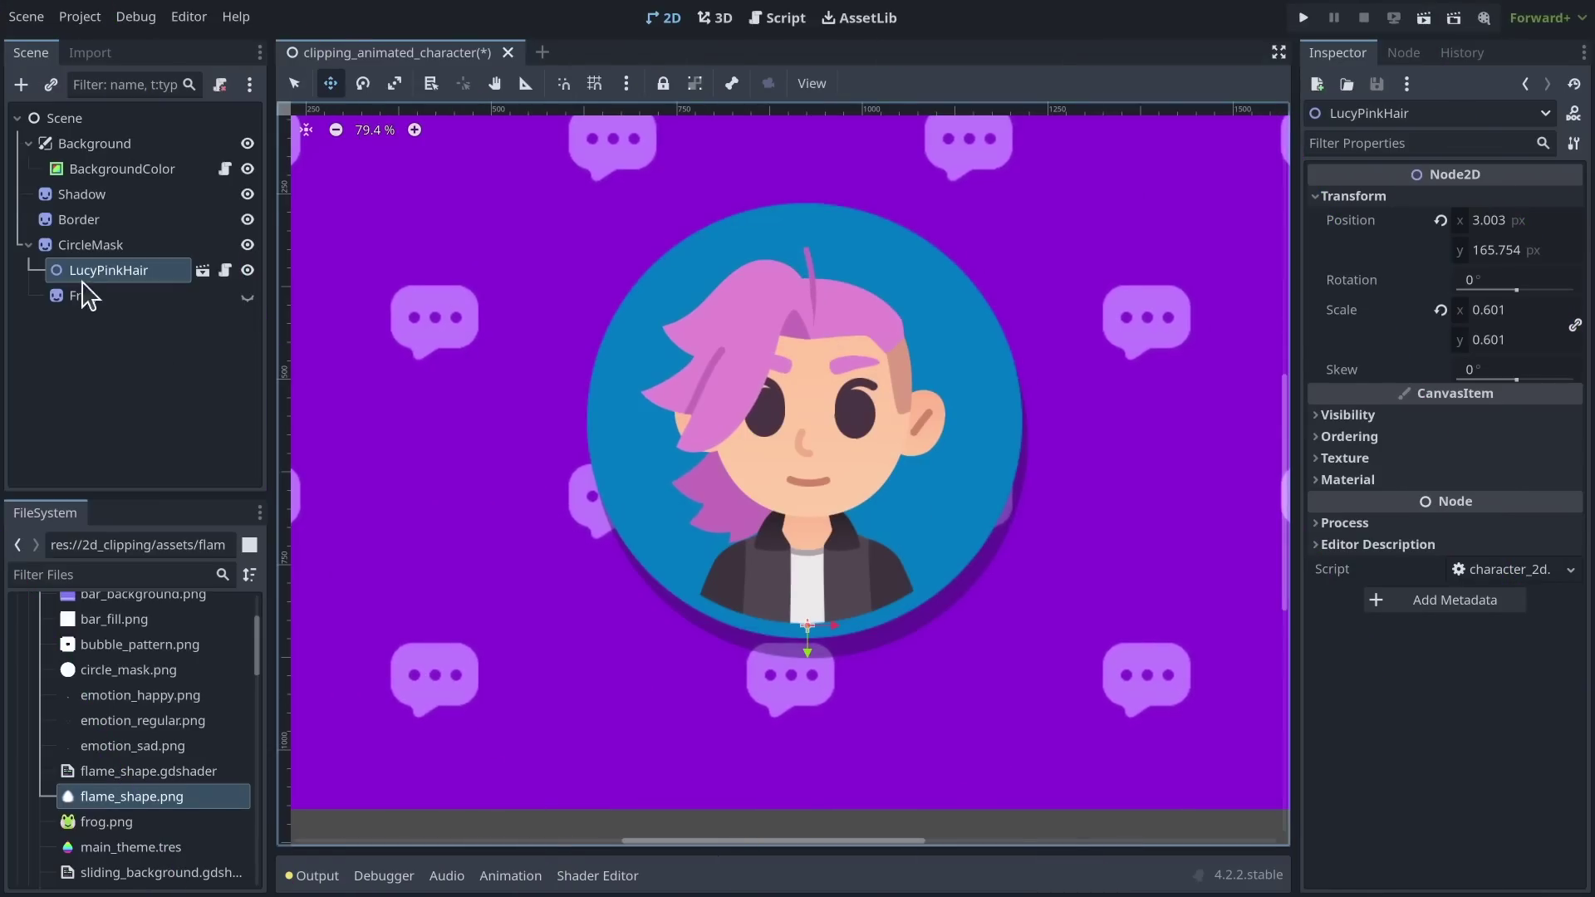
Step: Move LucyPinkHair back out of CircleMask and hide the Shadow and Border nodes
drag(82, 277, 109, 232)
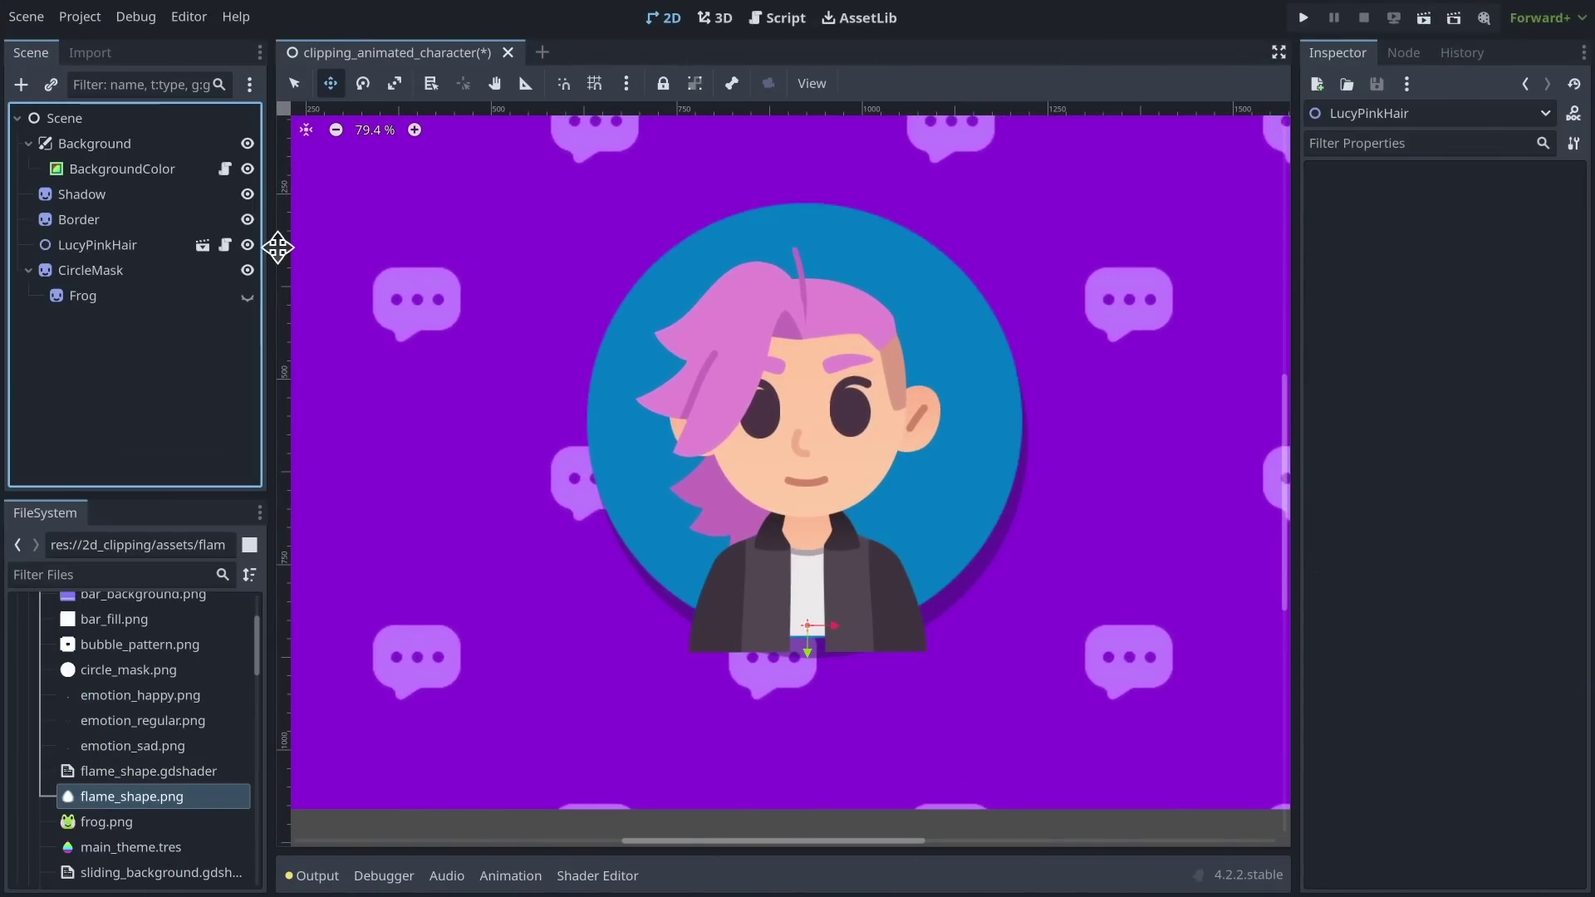
scroll(944, 438, up, 2)
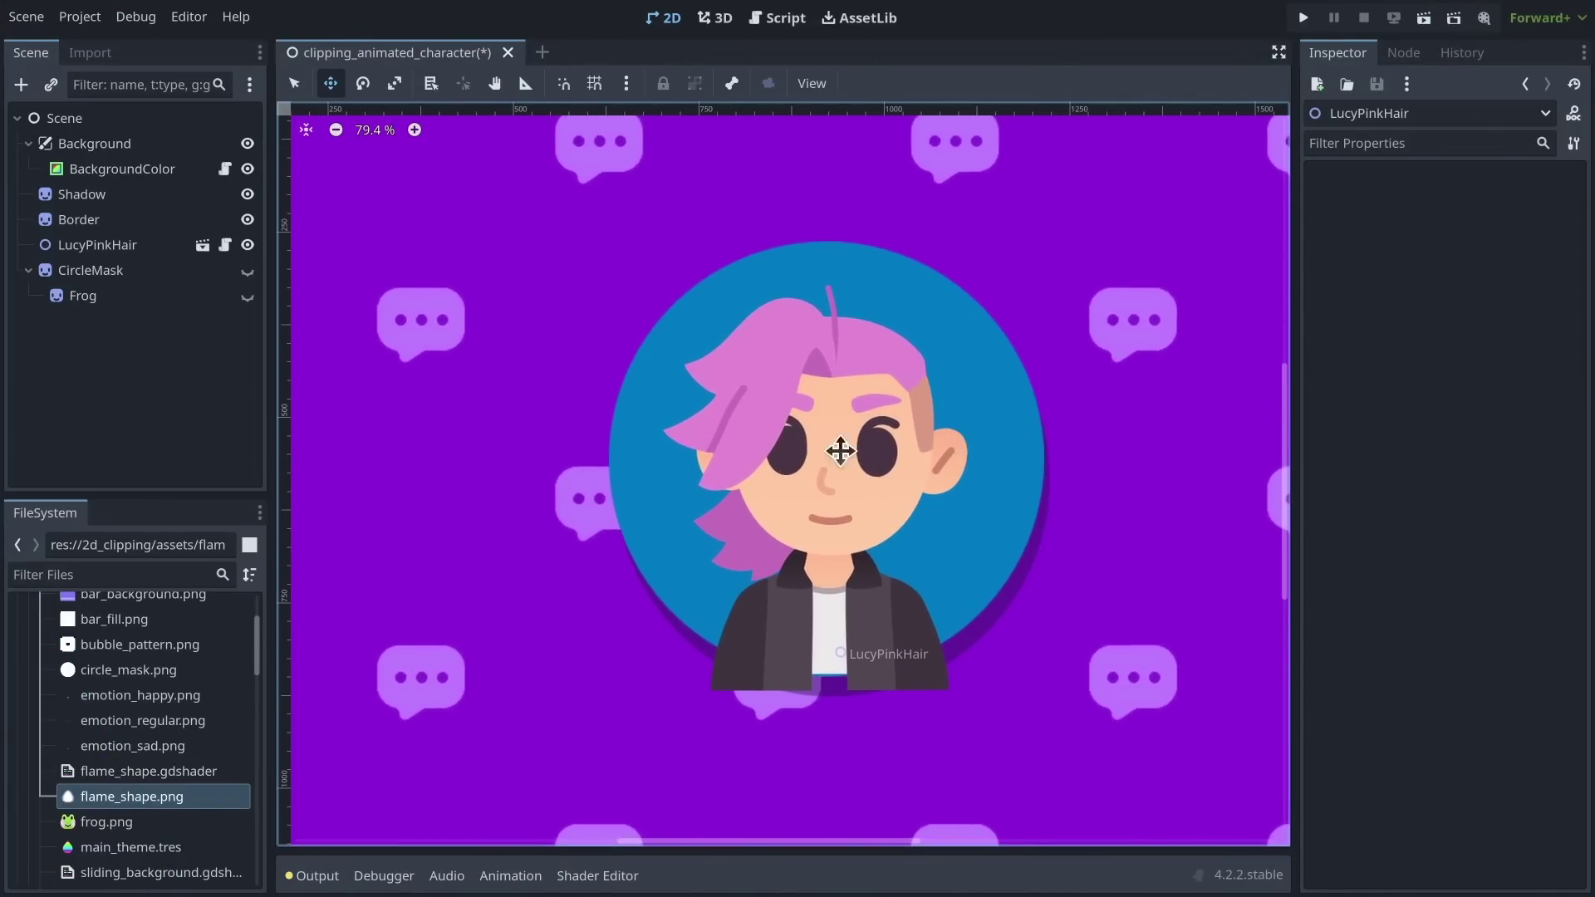
click(248, 193)
click(247, 219)
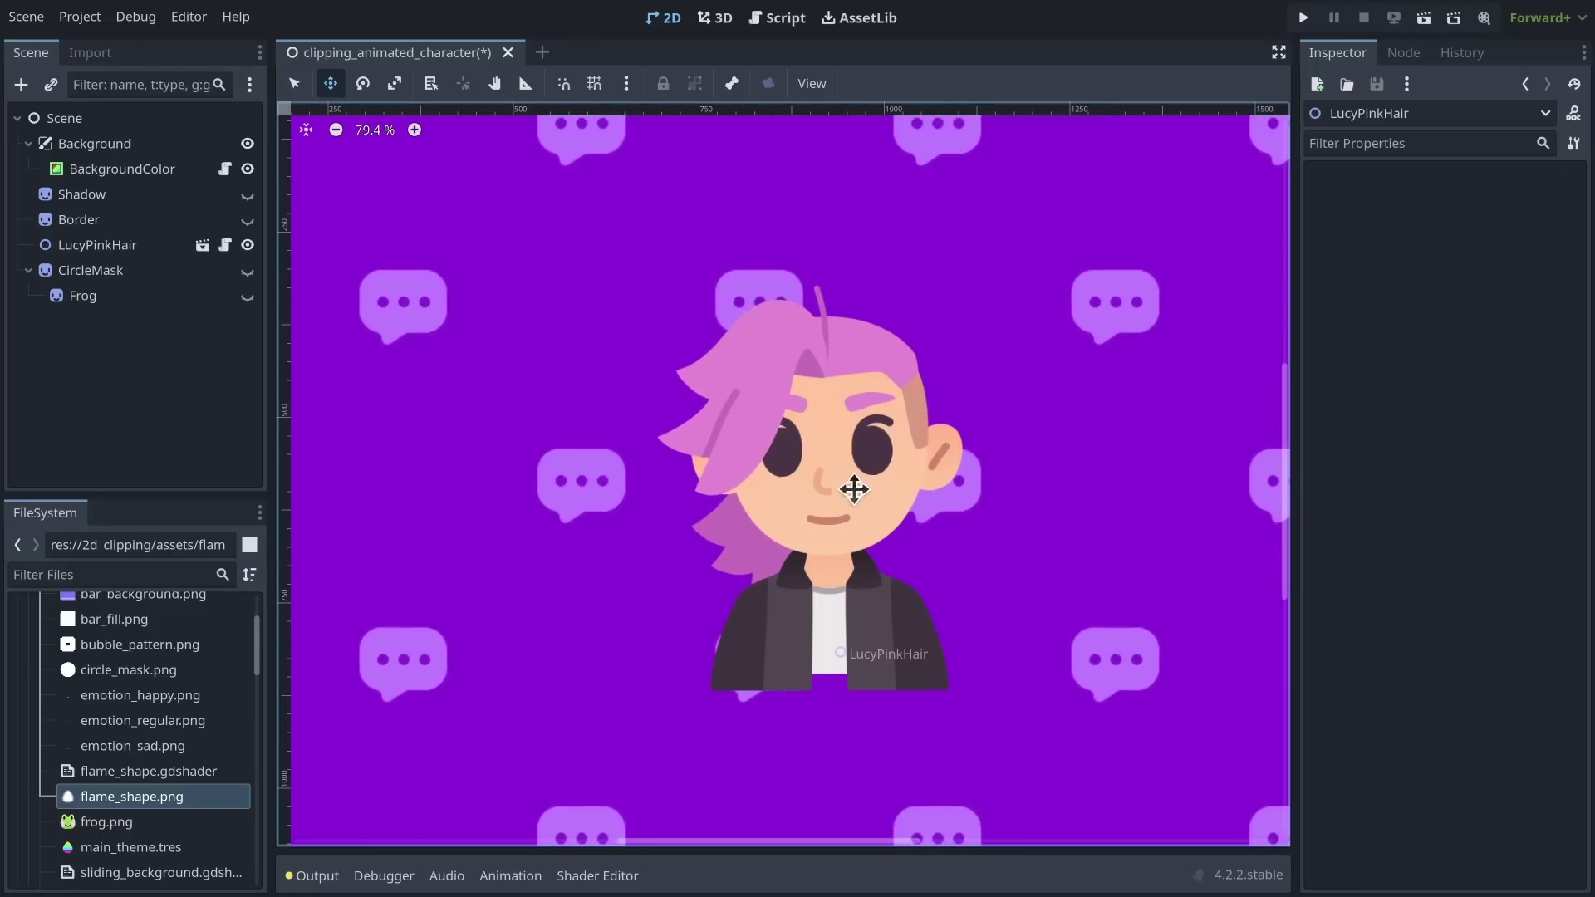
Step: Add flame_shape.png as a new FlameShape sprite over the character
key(q)
click(836, 472)
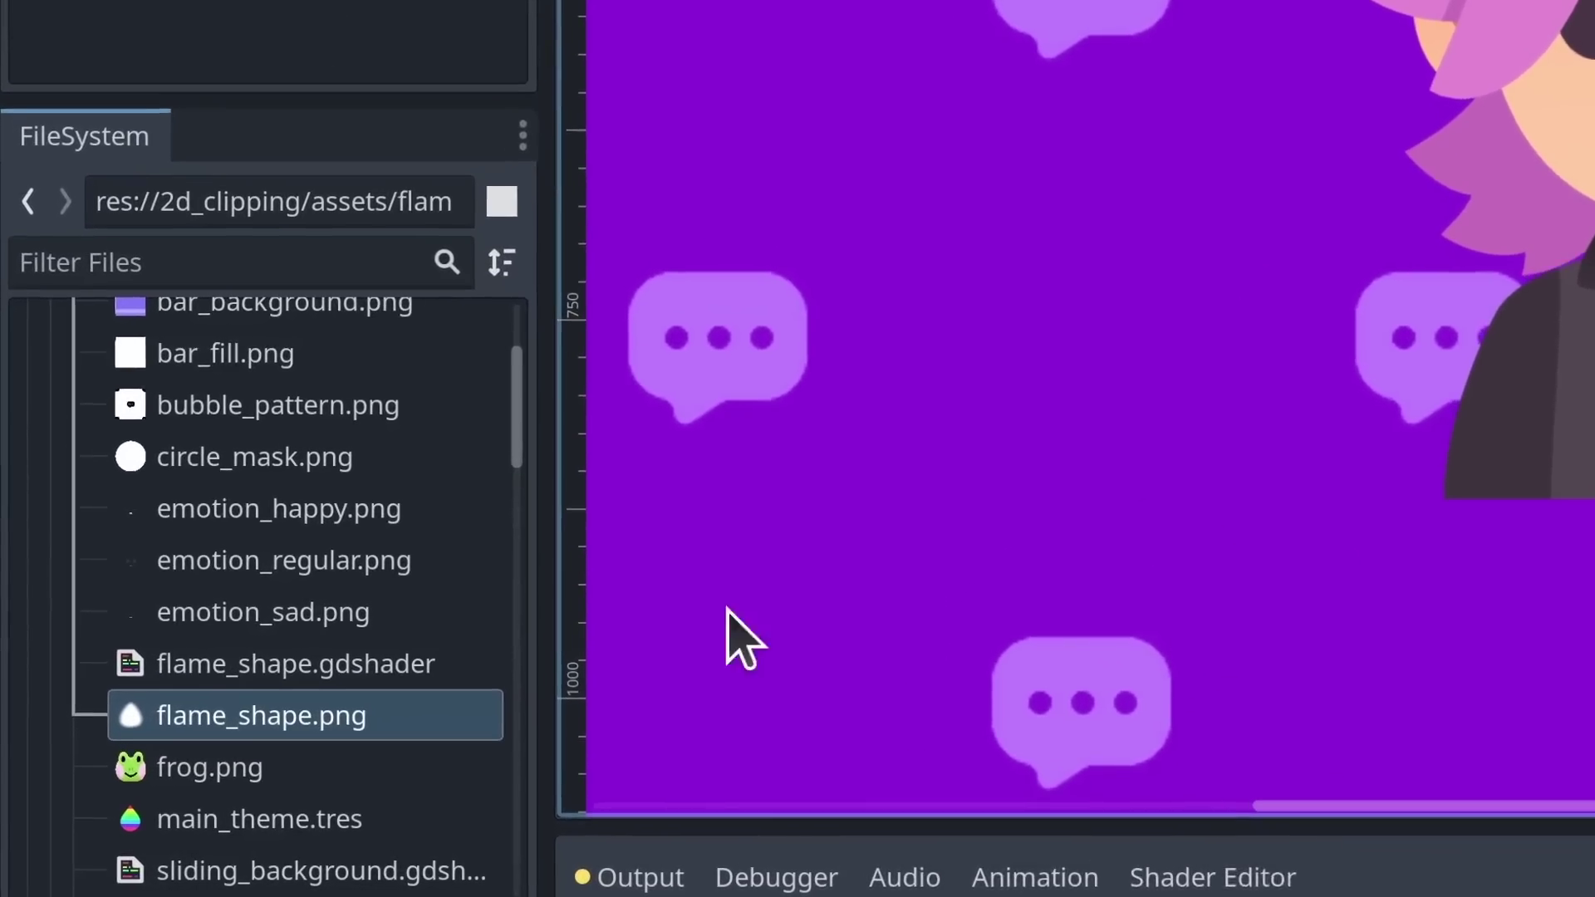
drag(337, 717, 1549, 84)
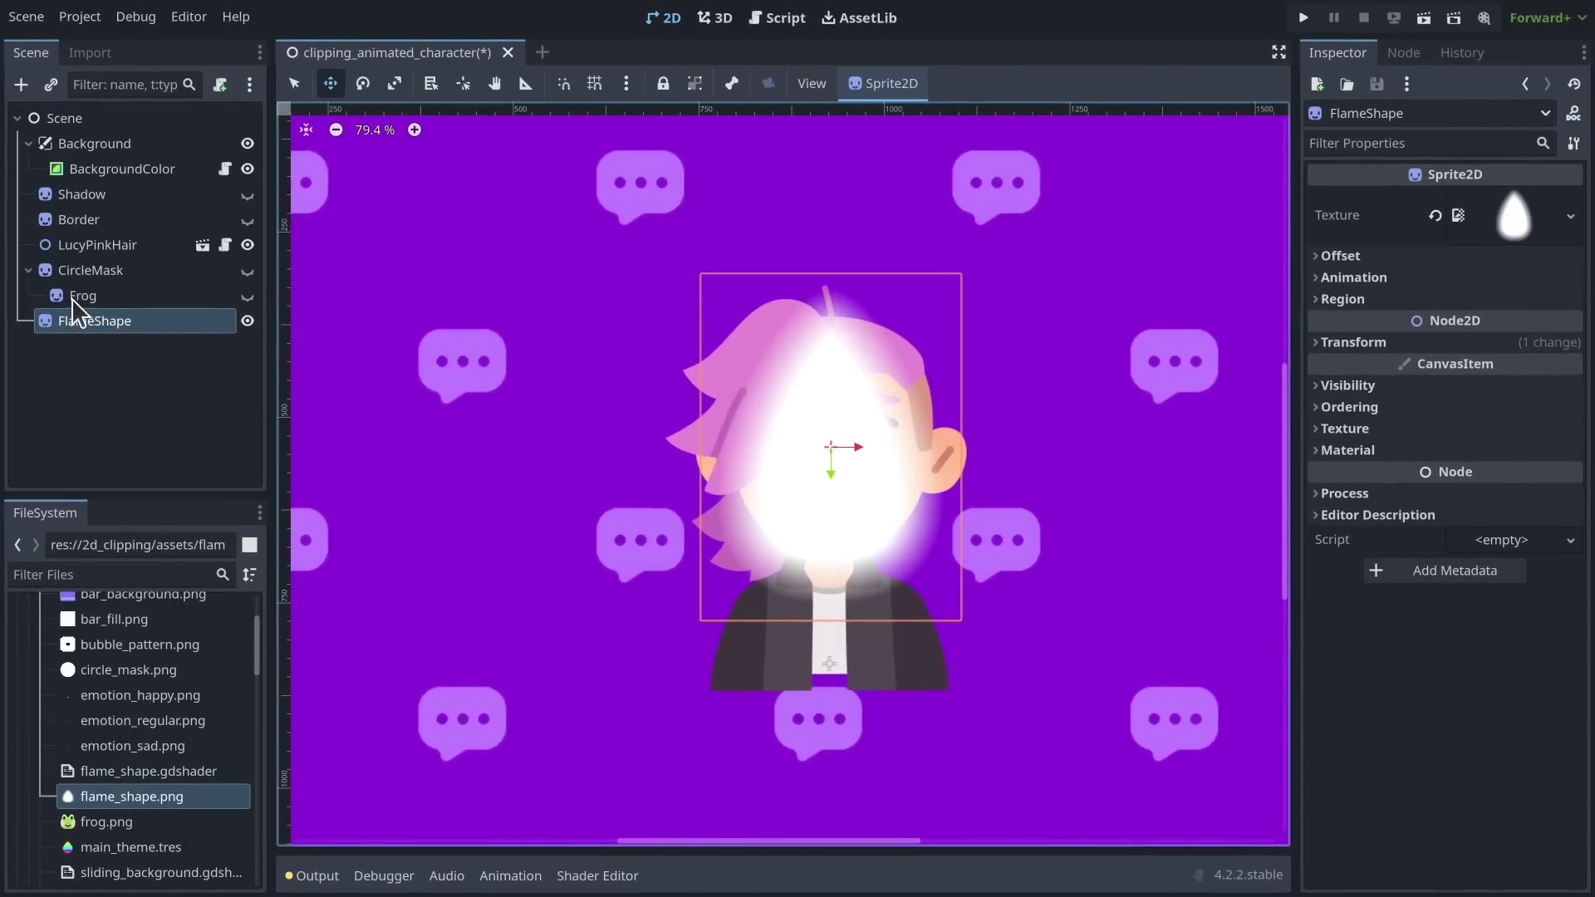
Step: Parent LucyPinkHair under FlameShape and set FlameShape's Clip Children to Clip + Draw
click(97, 245)
drag(137, 329, 131, 326)
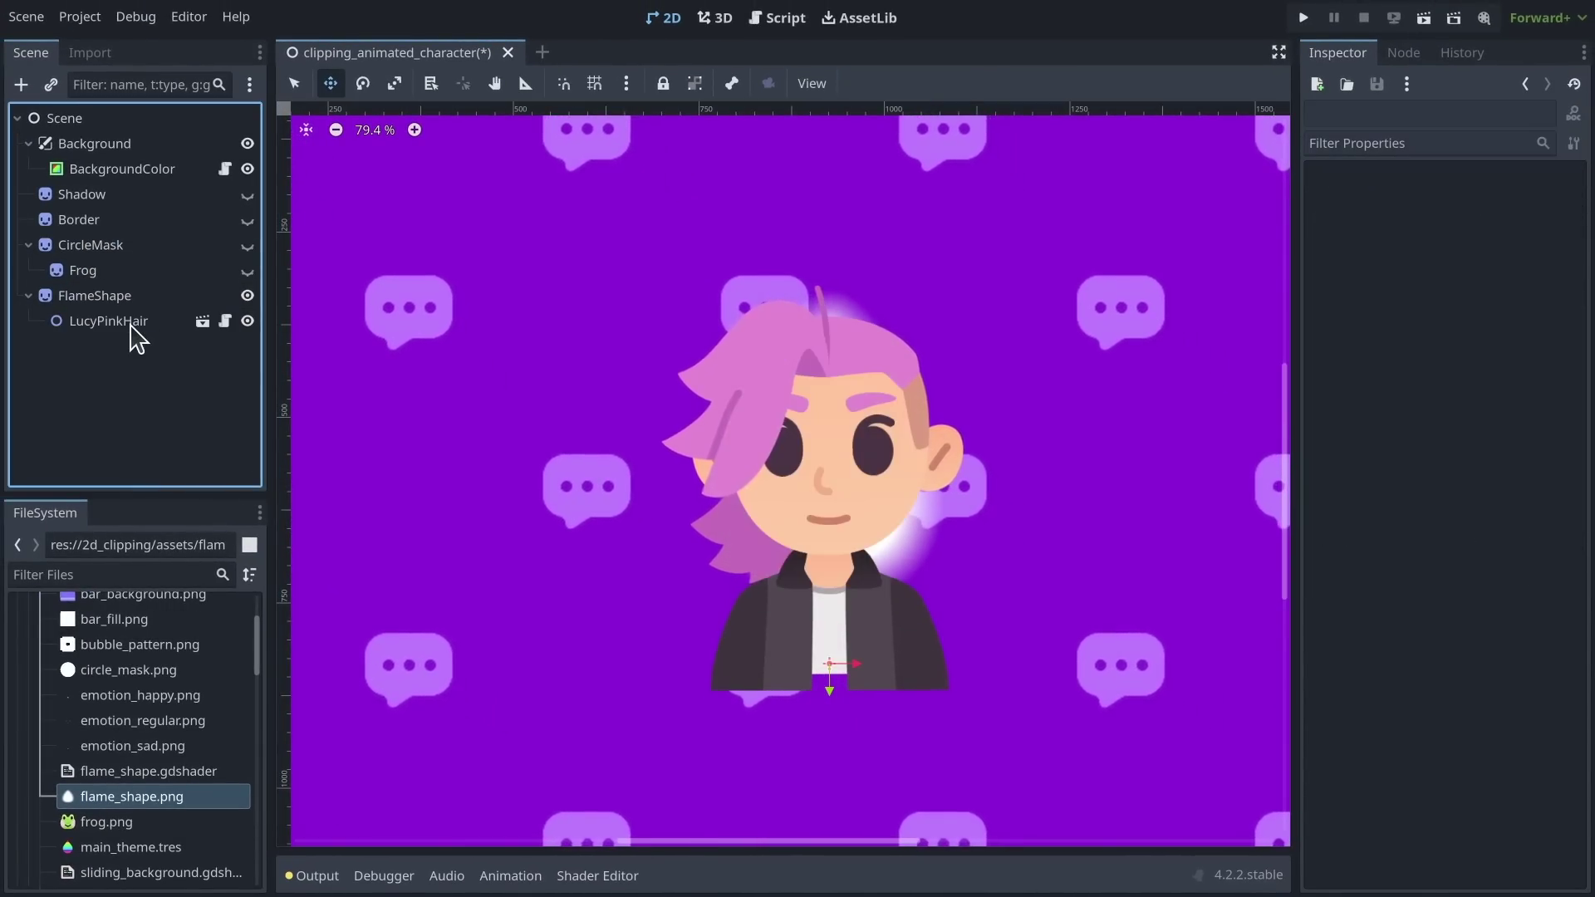
click(116, 295)
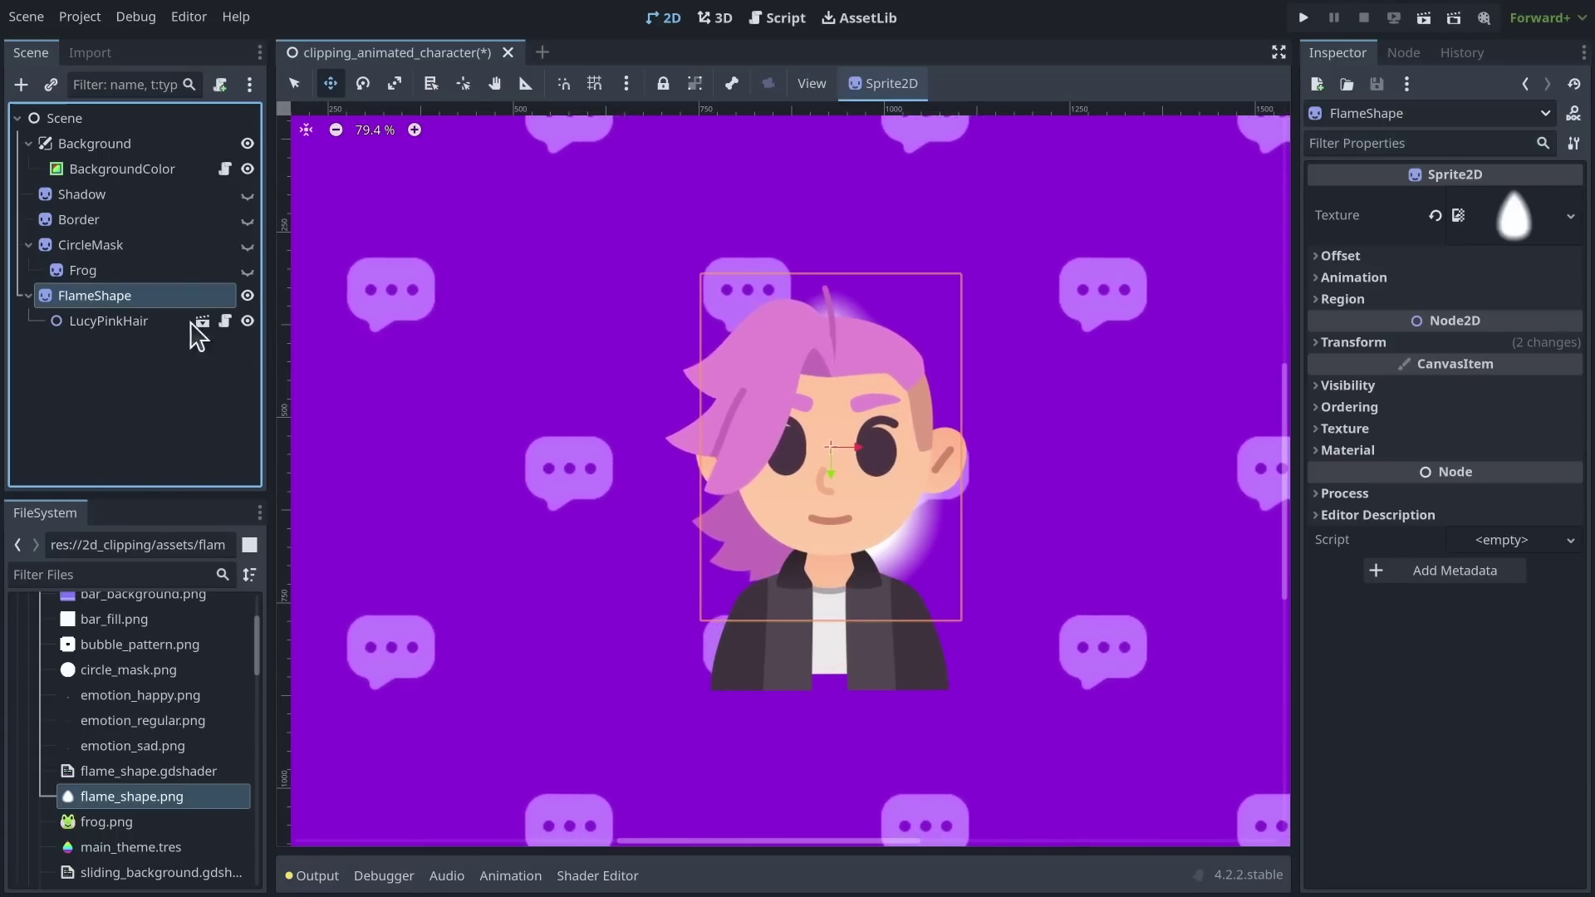
click(1346, 386)
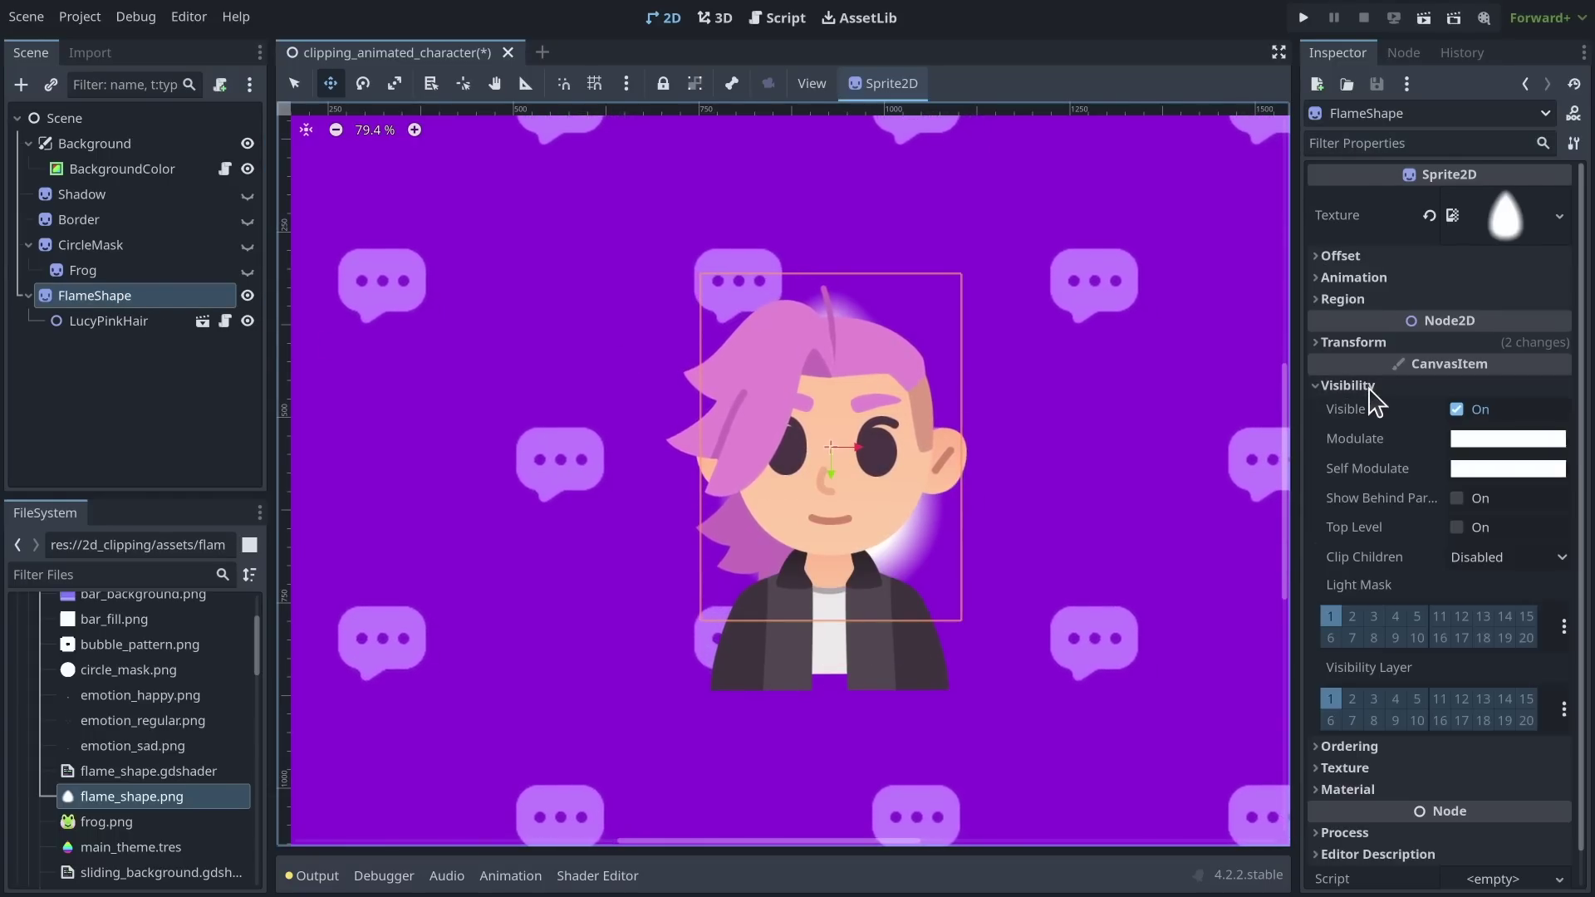
click(1487, 558)
click(1500, 638)
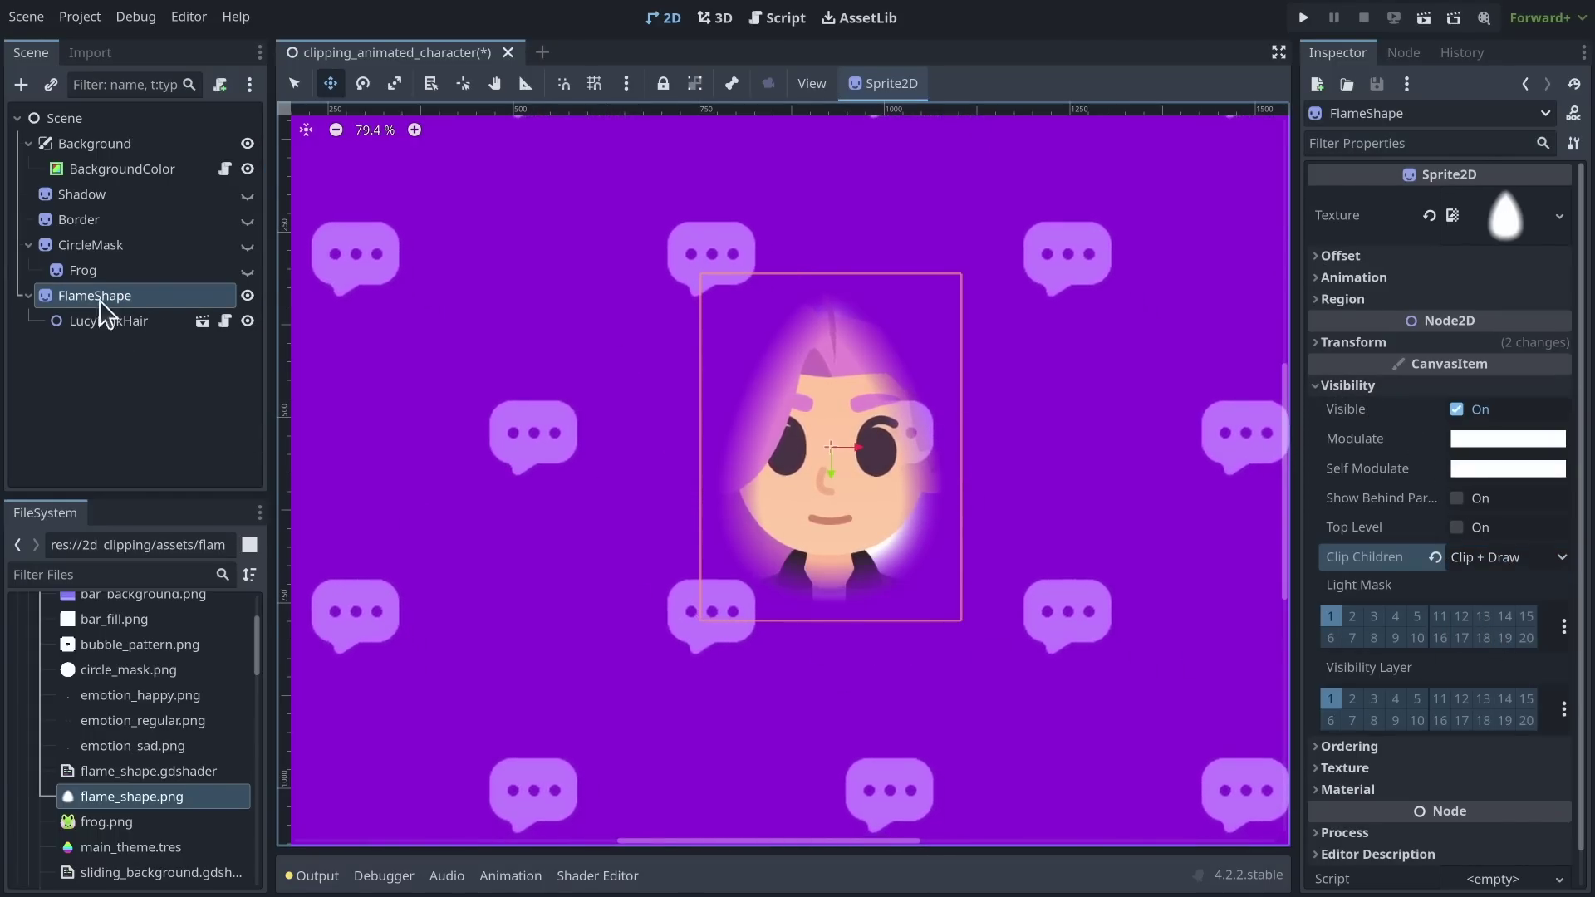
Step: Reposition LucyPinkHair so her face fills the flame shape
click(106, 321)
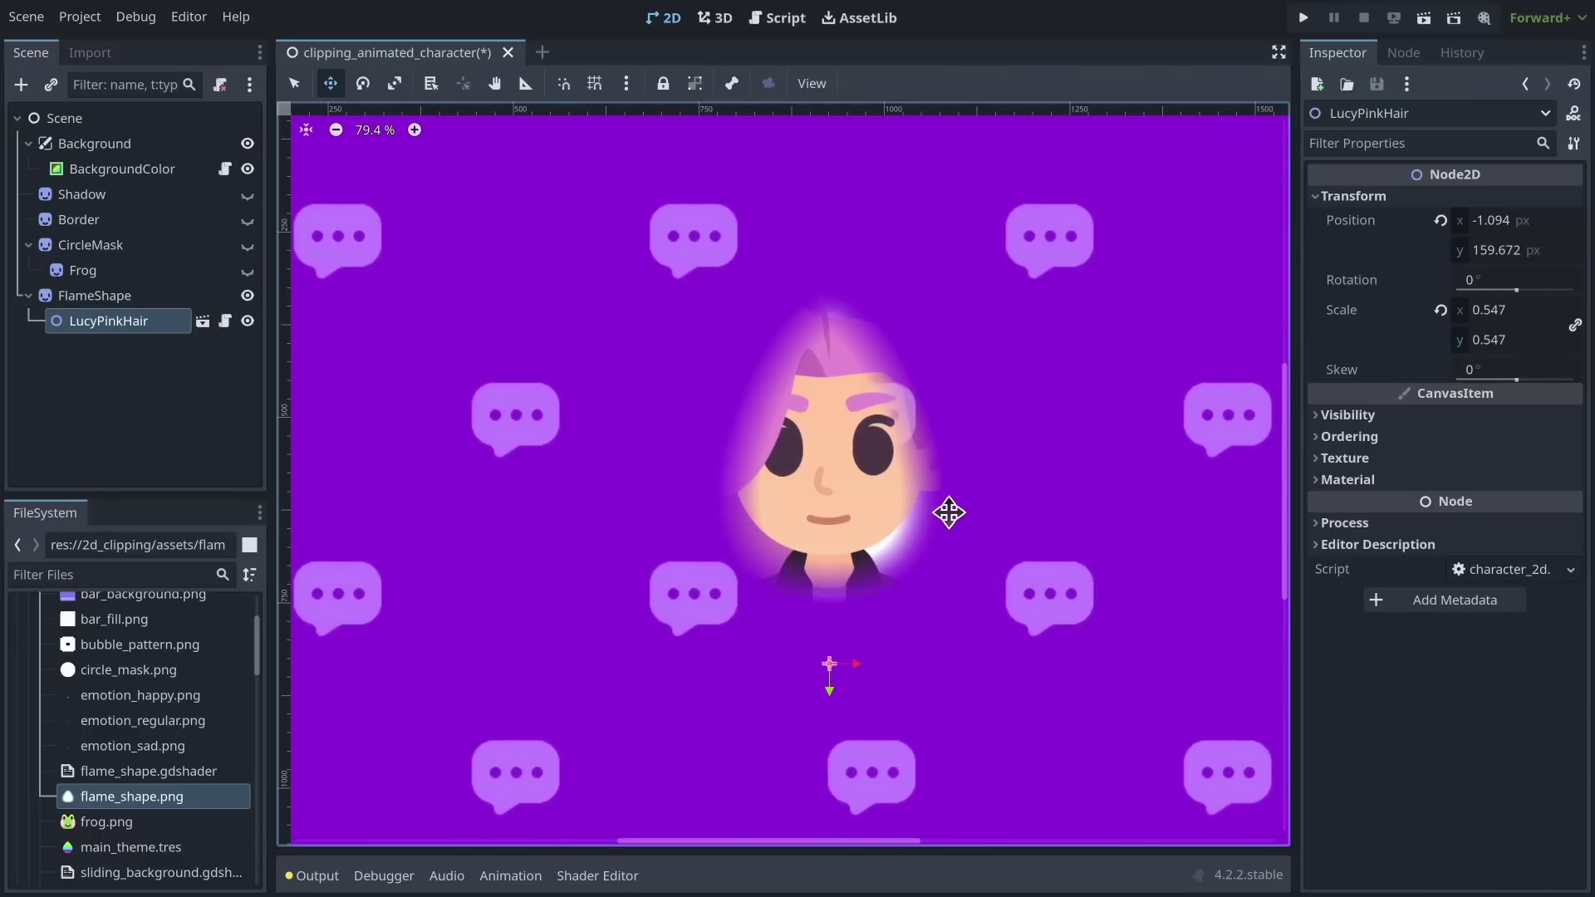
drag(987, 563, 951, 544)
scroll(951, 544, down, 1)
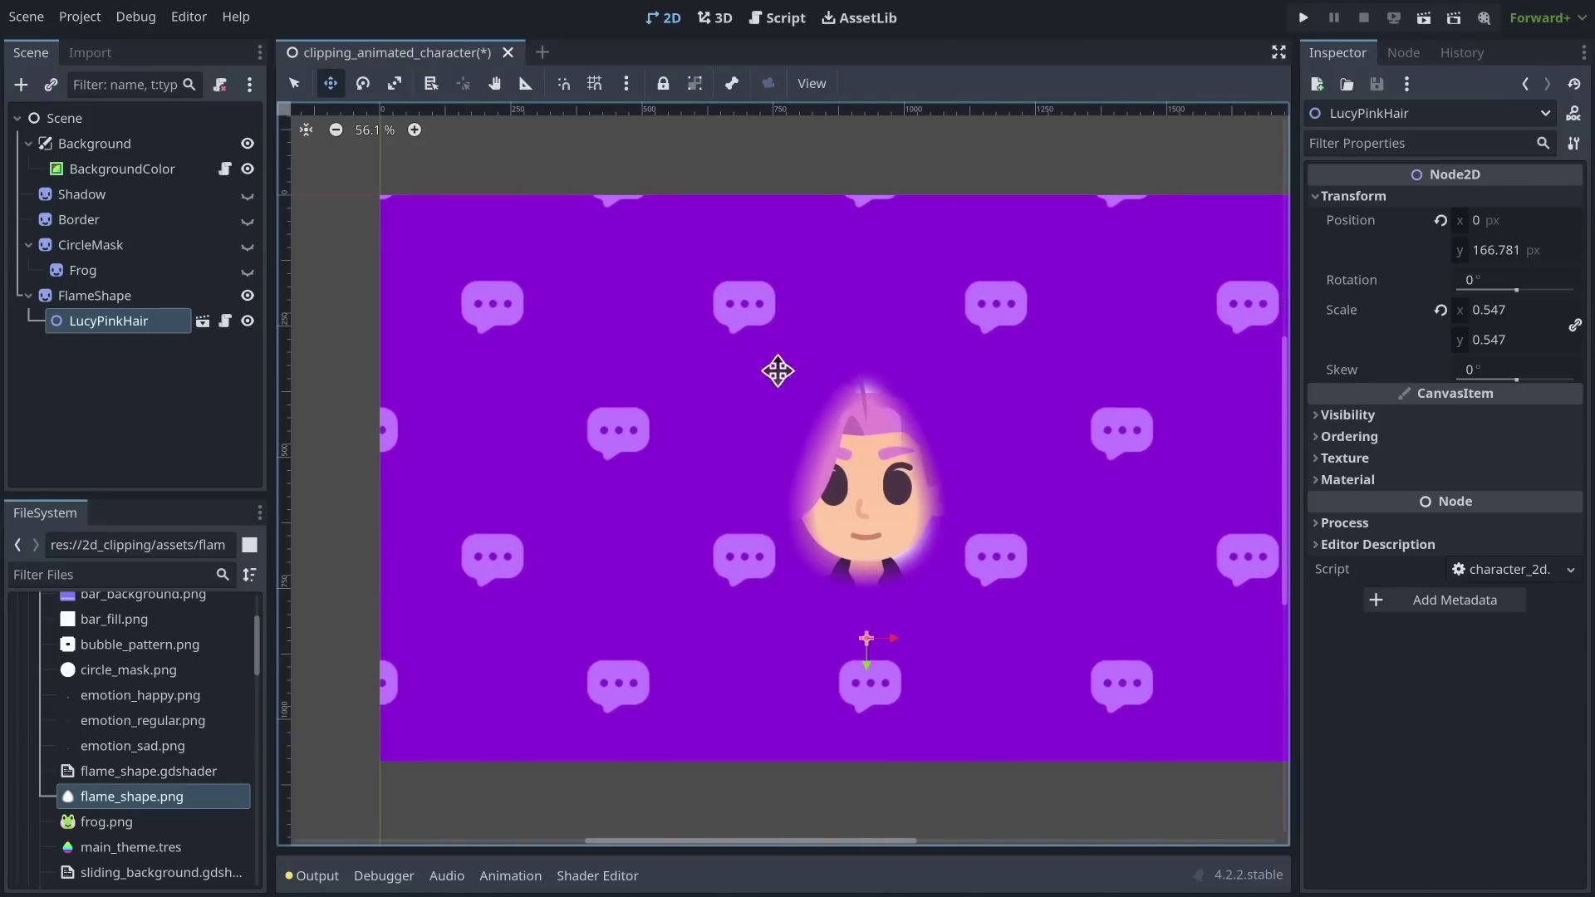
scroll(992, 560, up, 1)
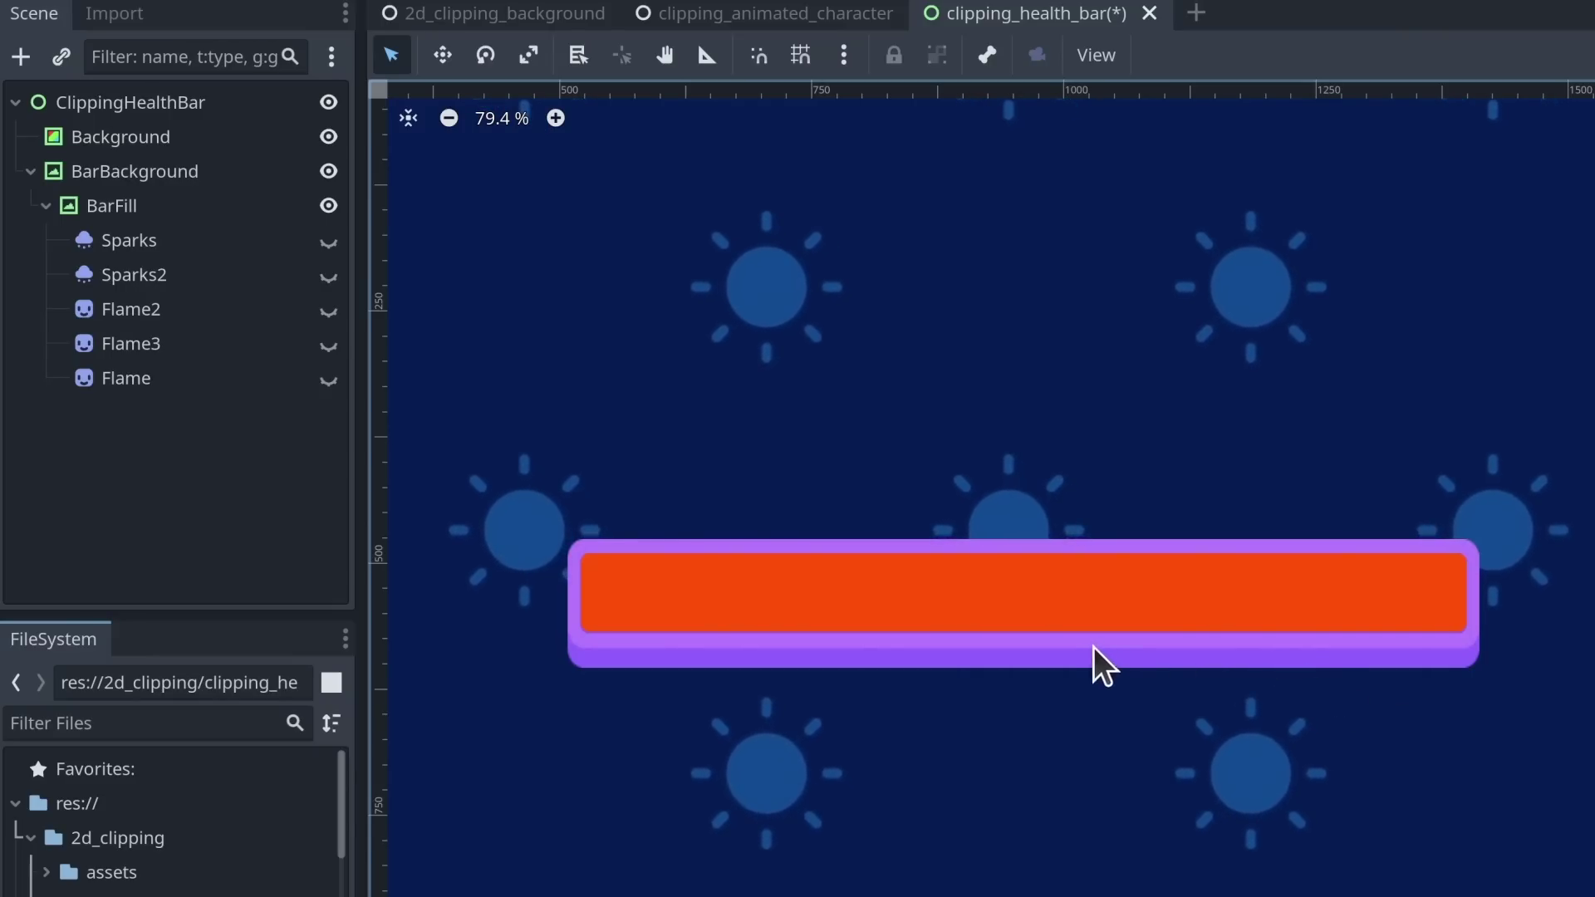
Step: Make the Sparks, Sparks2, Flame2, Flame3 and Flame nodes visible in clipping_health_bar
click(983, 603)
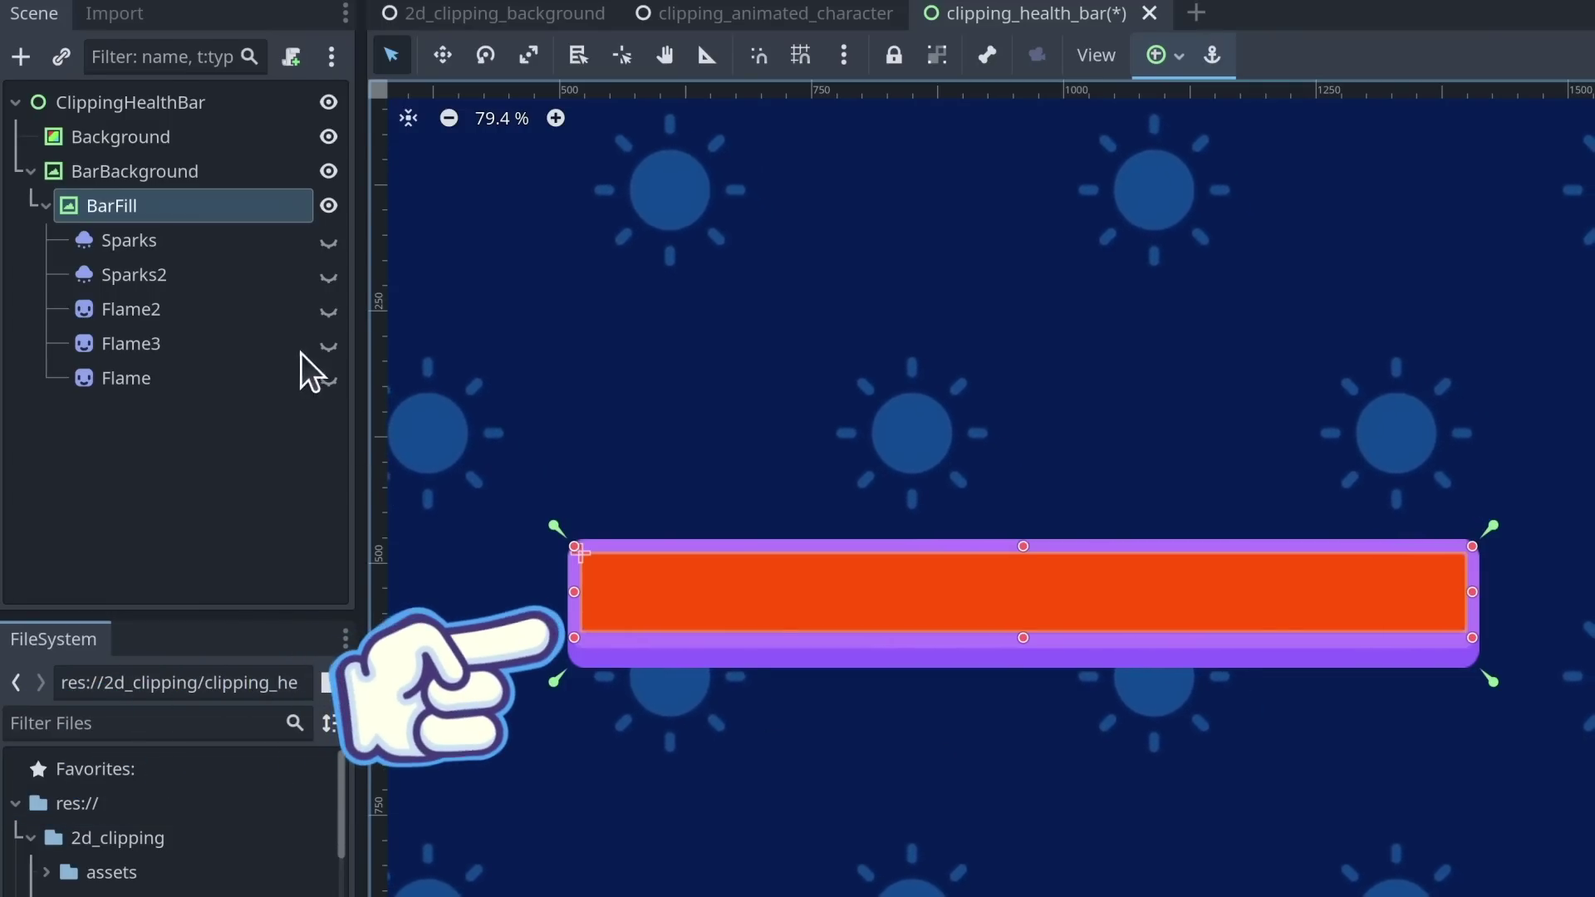
click(197, 246)
click(329, 240)
click(329, 275)
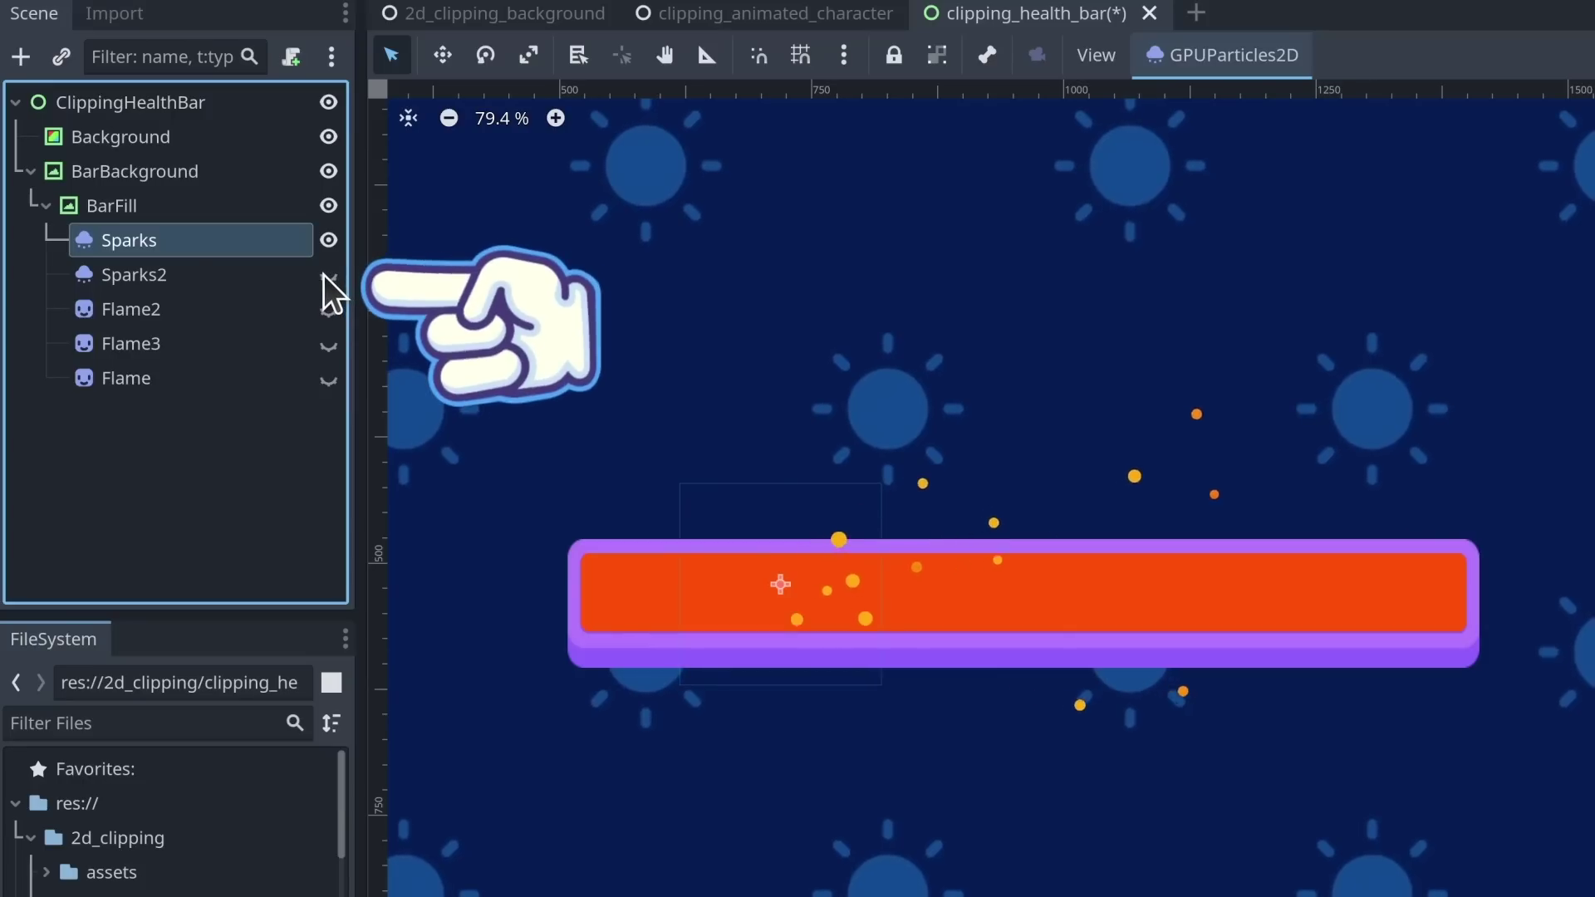
click(329, 309)
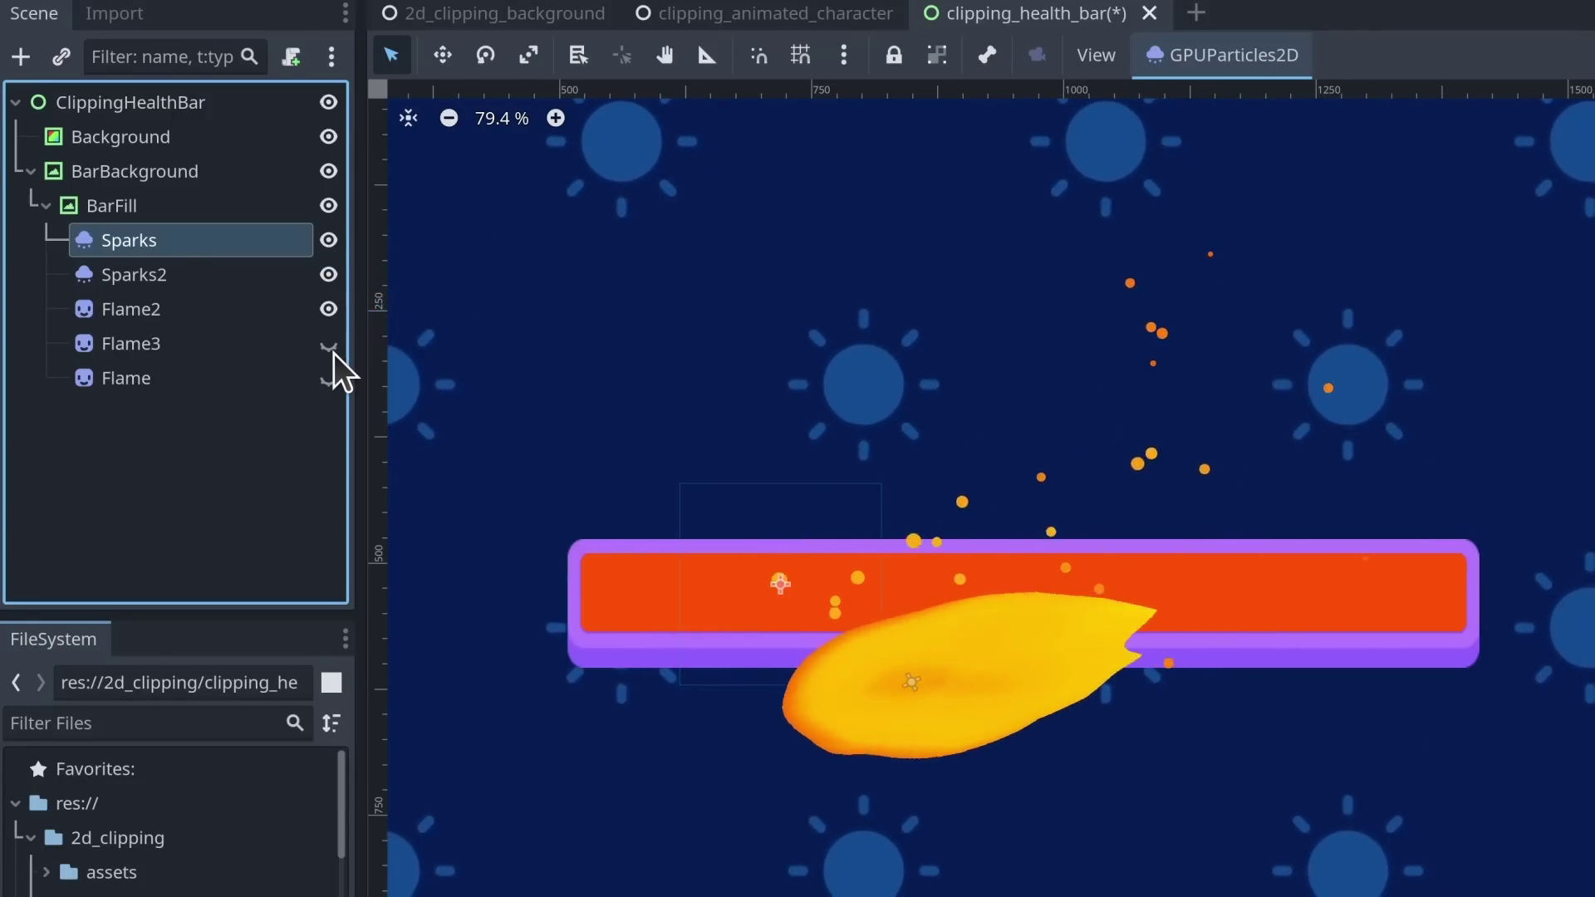
click(329, 345)
click(327, 382)
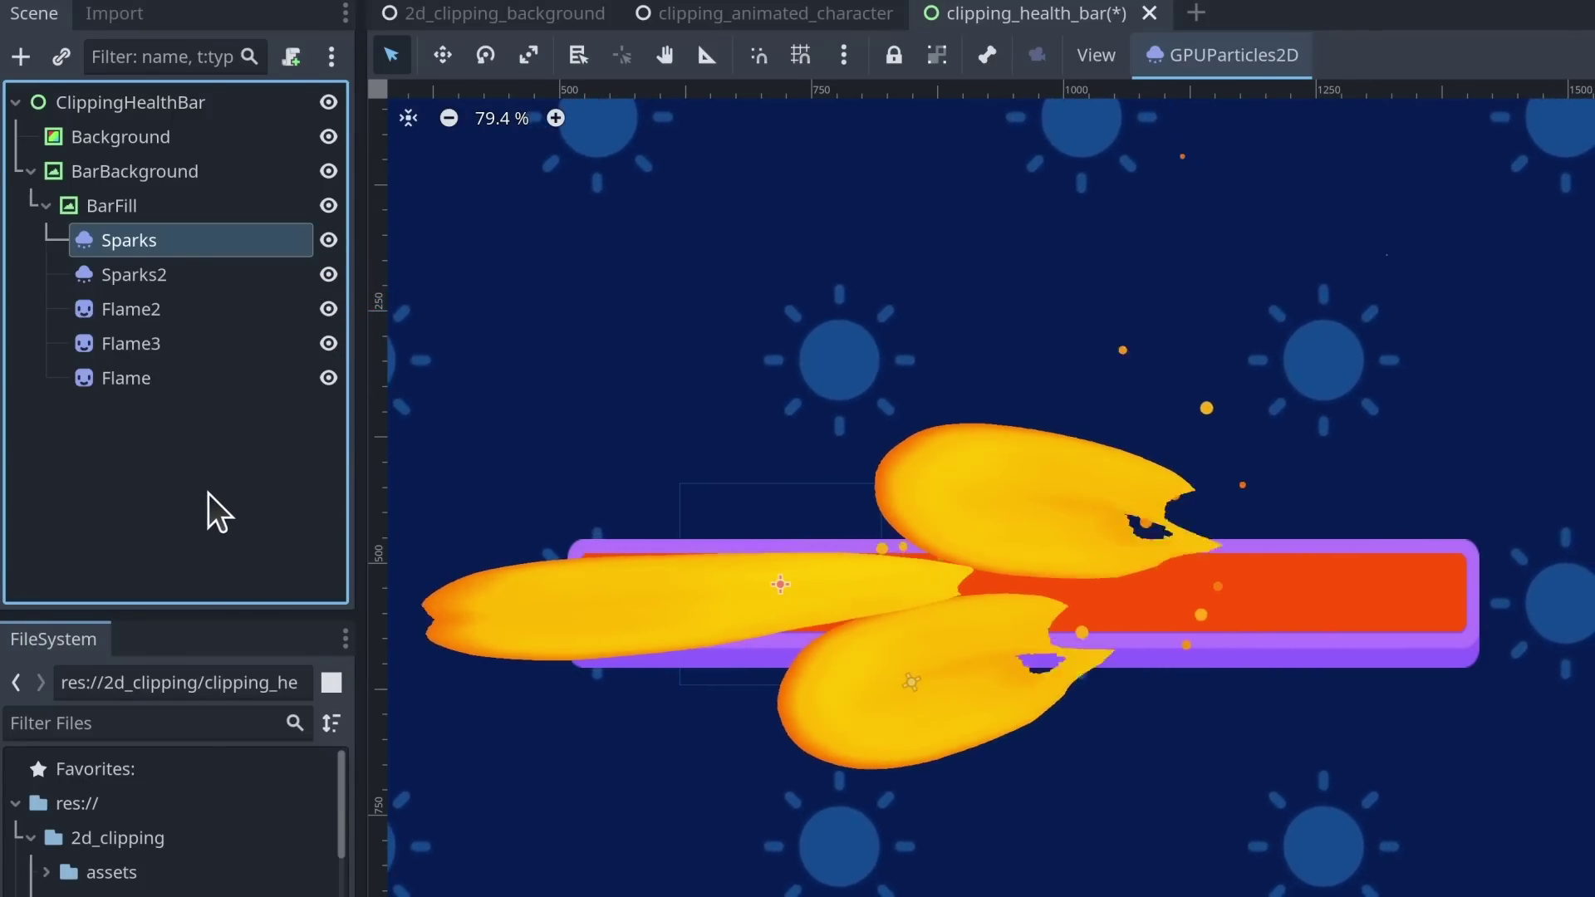
click(158, 389)
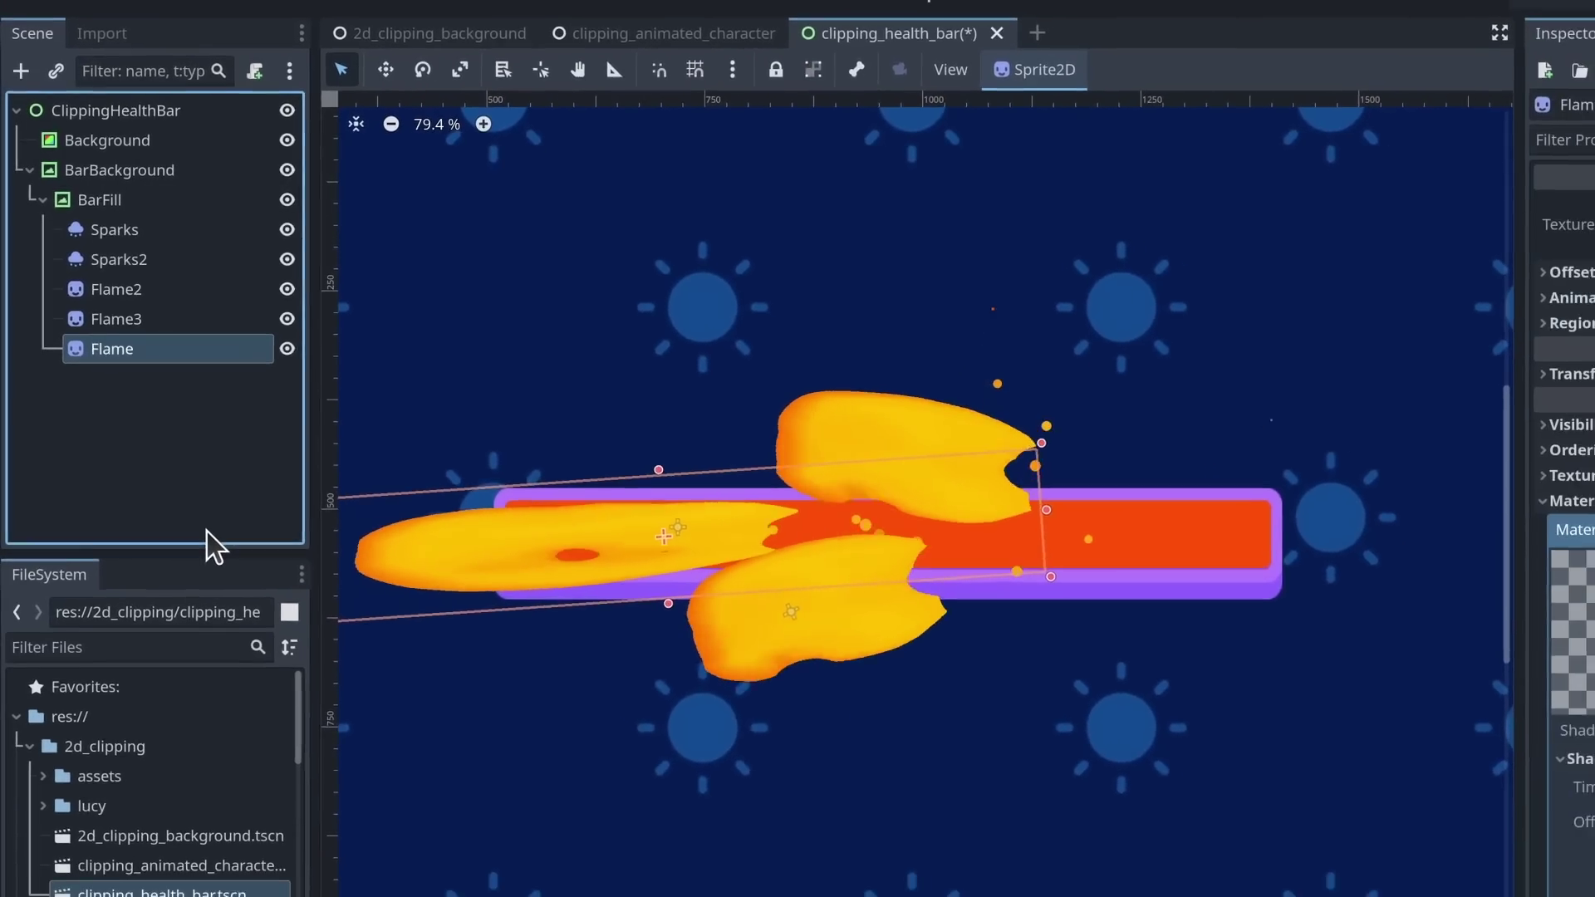
Step: Set BarFill's Clip Children to Clip + Draw so the flames stay inside the bar
click(131, 202)
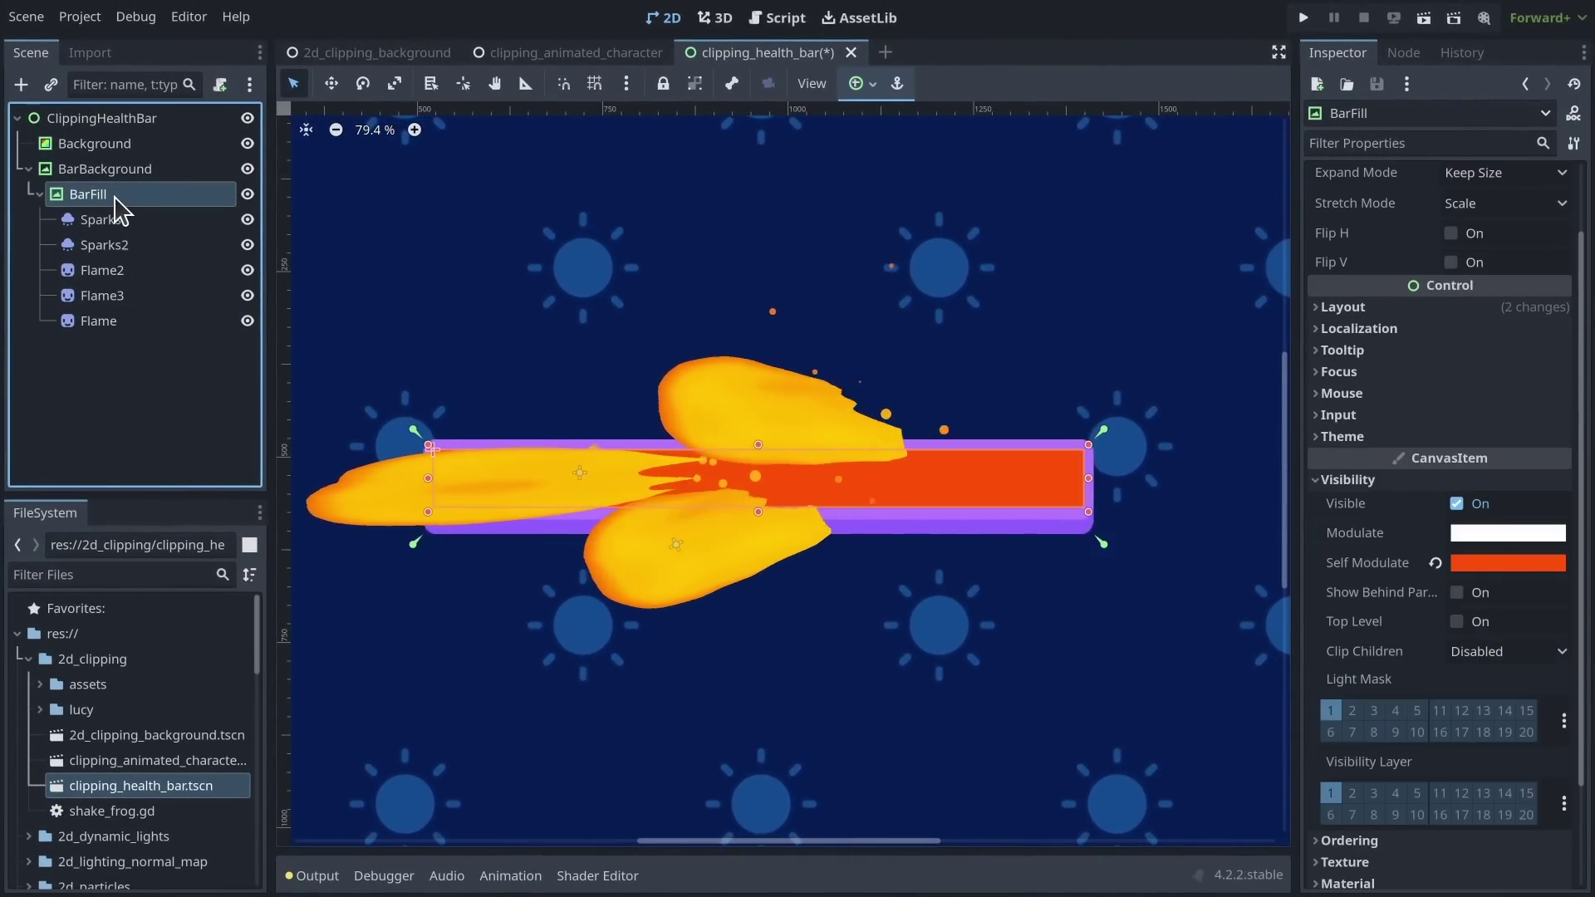
click(1520, 656)
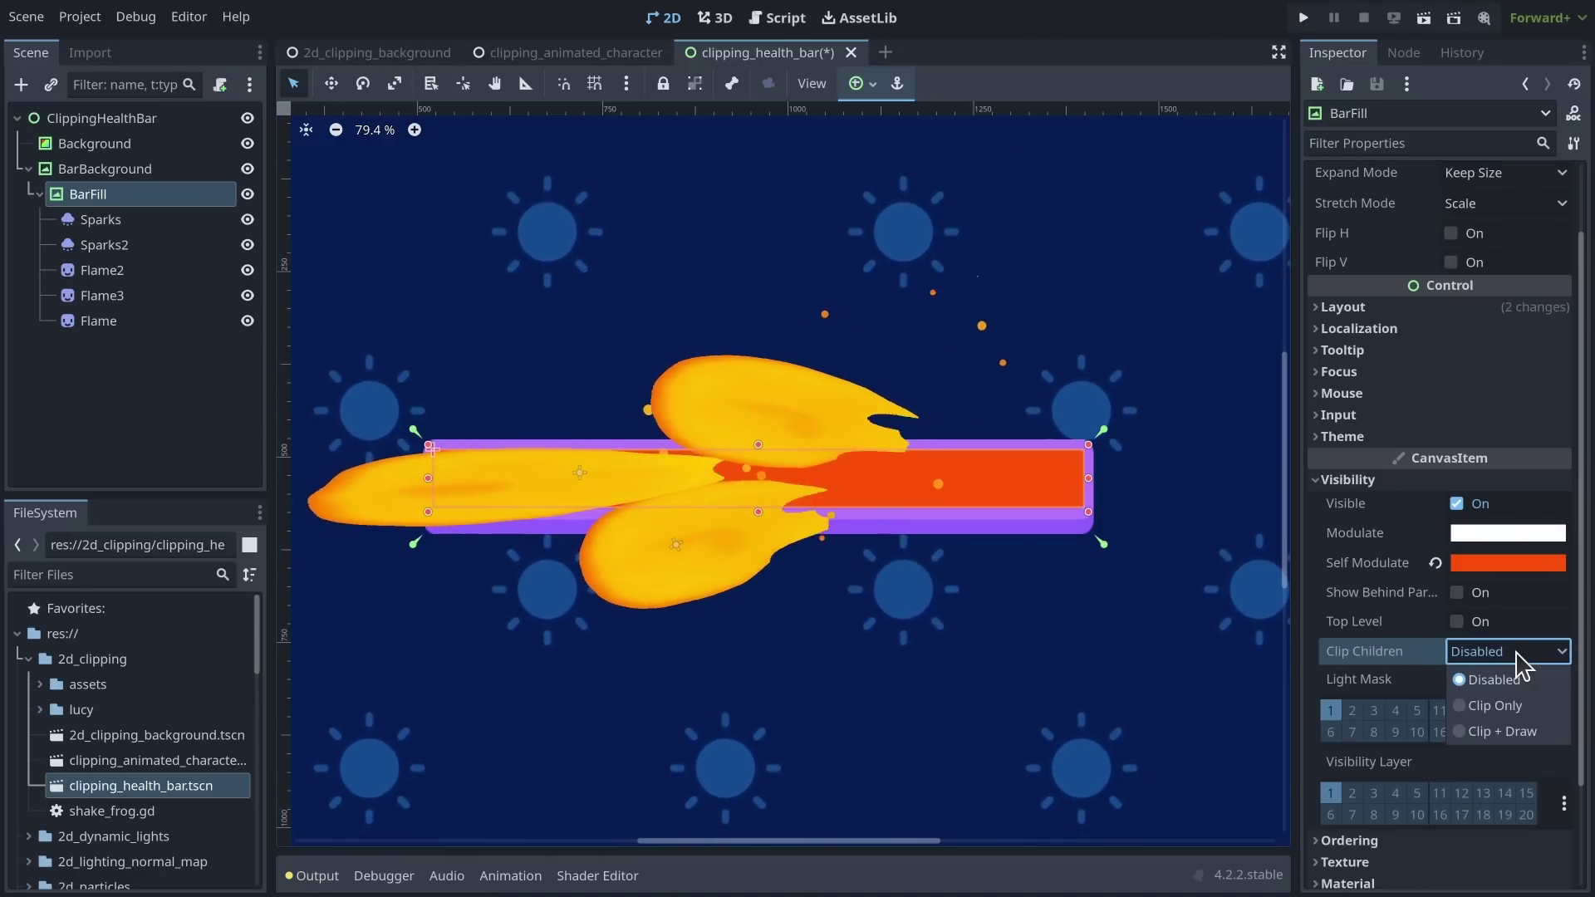
click(1520, 733)
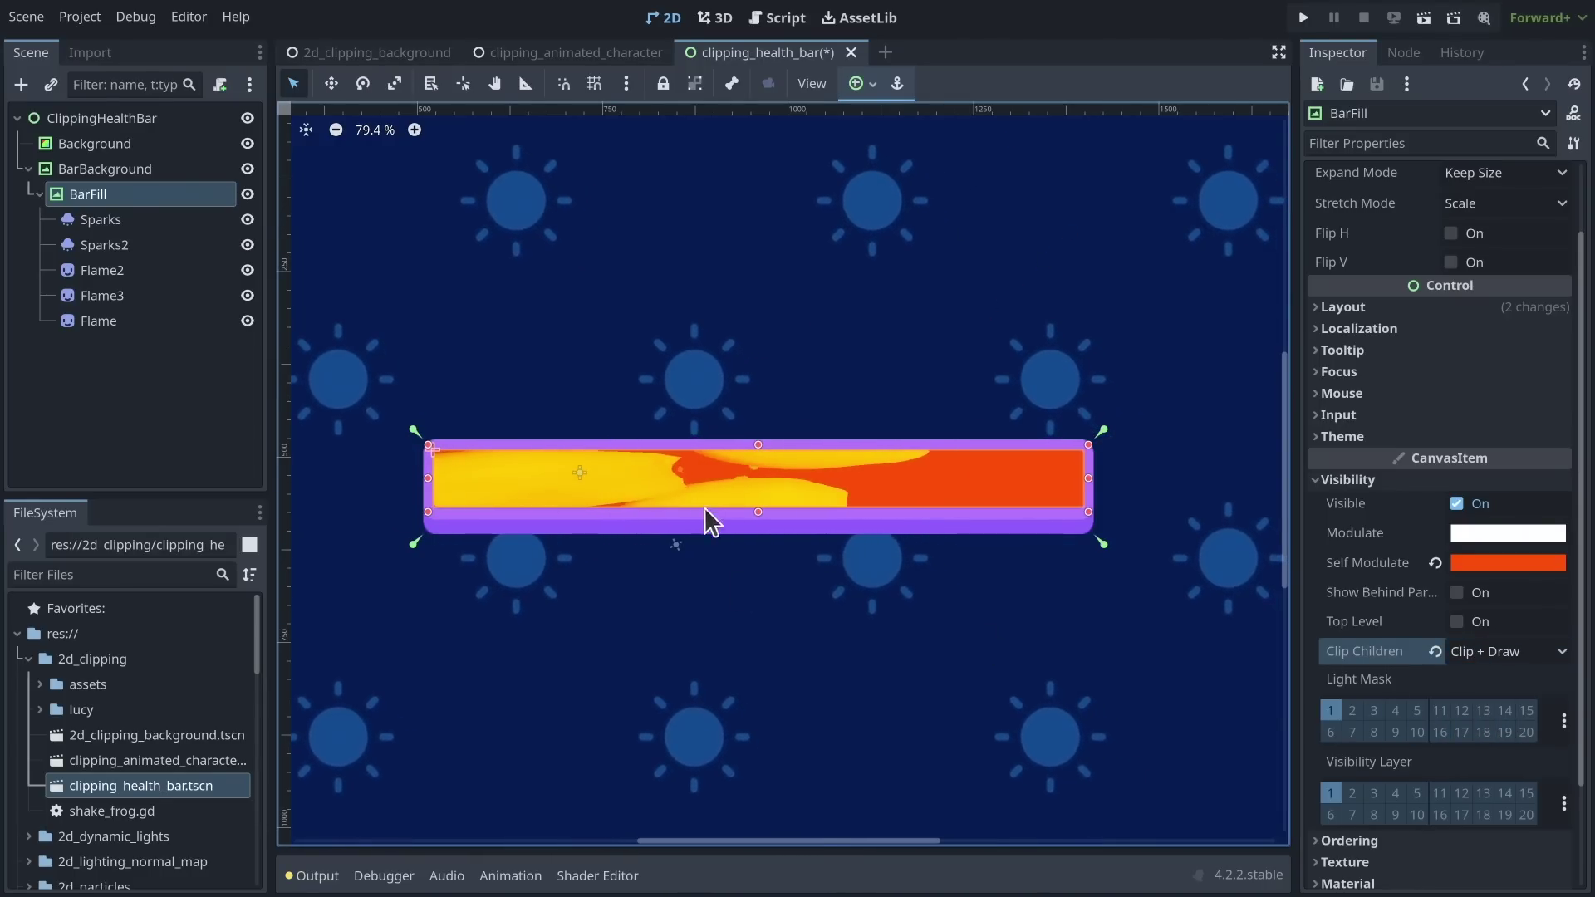
key(Escape)
scroll(433, 490, up, 7)
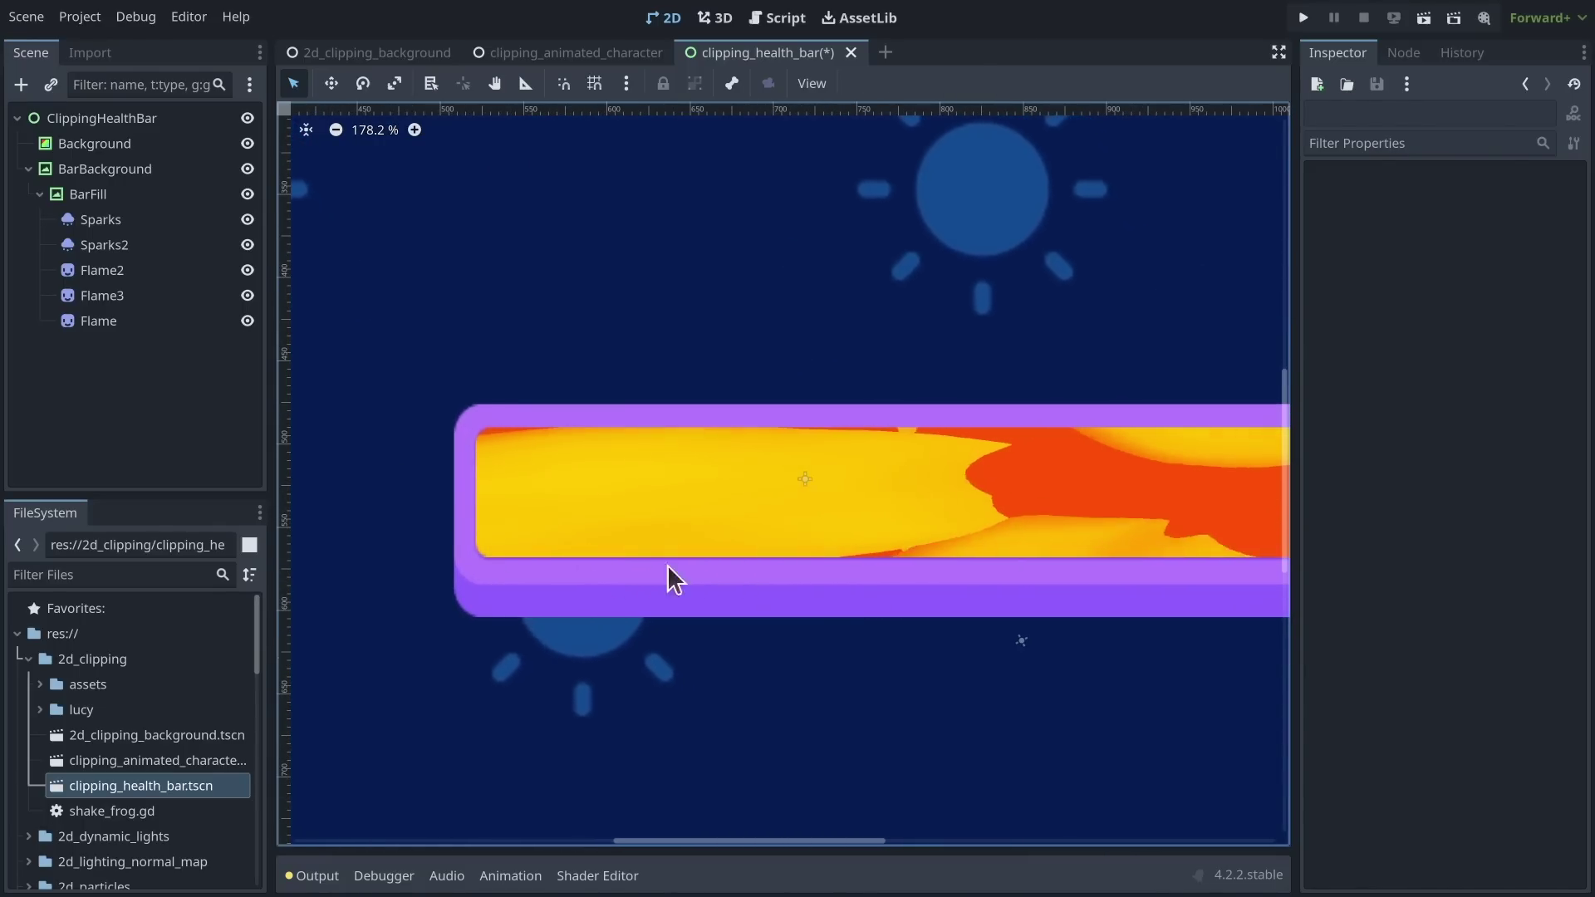
middle_drag(990, 565, 883, 574)
scroll(883, 574, down, 8)
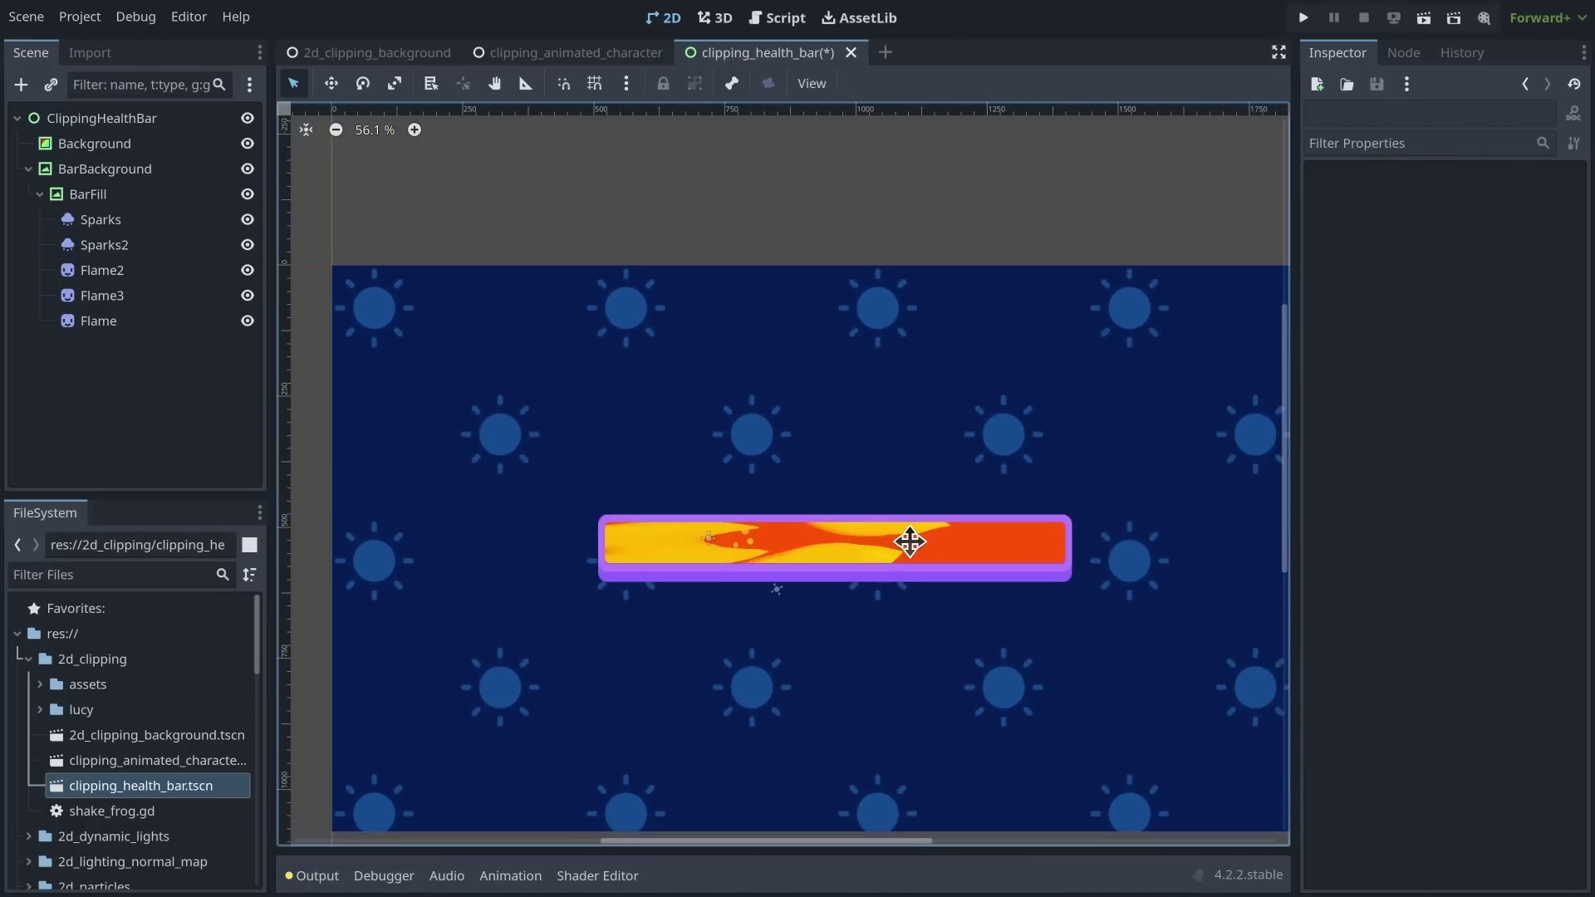
Step: Move Flame2 slightly to the right within the health bar
click(117, 270)
key(w)
scroll(833, 420, up, 1)
drag(837, 420, 955, 469)
click(158, 297)
scroll(994, 591, down, 2)
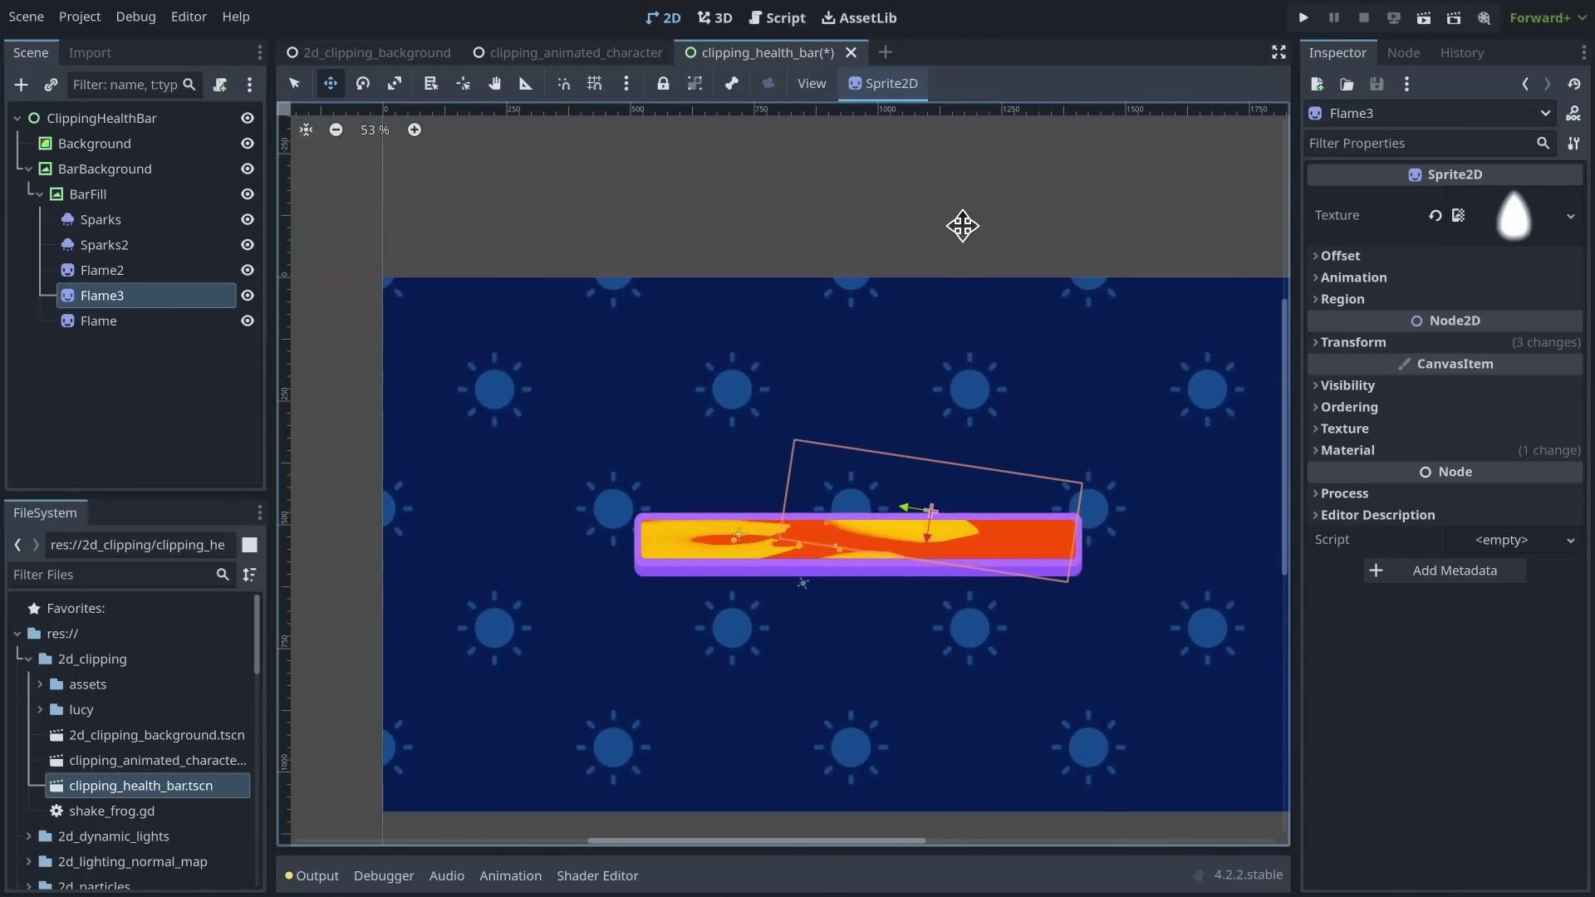
click(1048, 258)
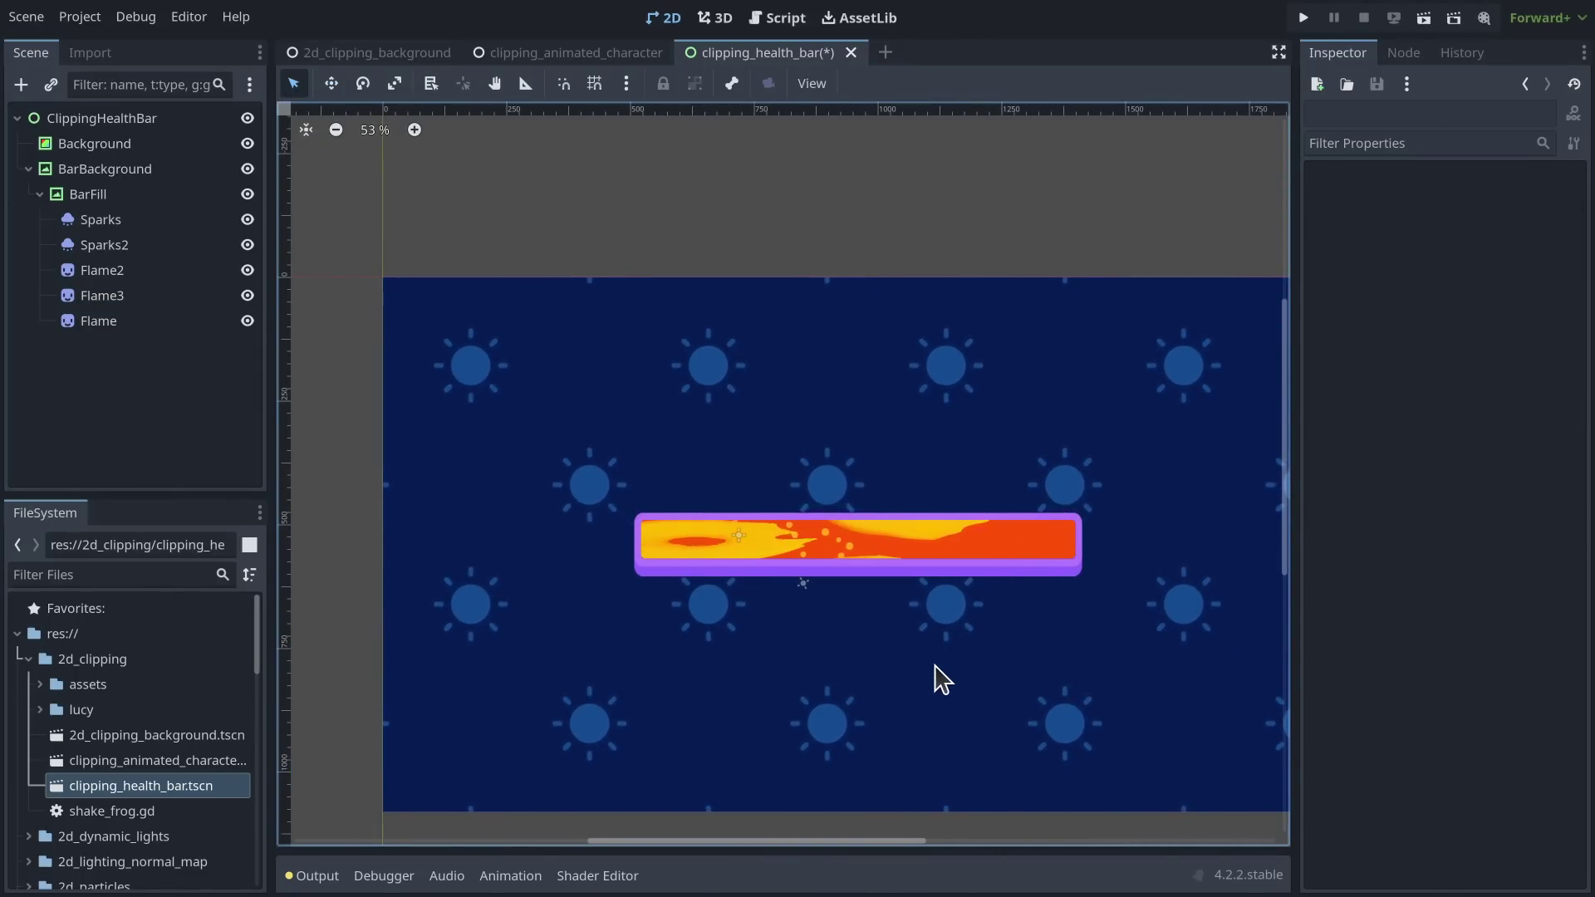
middle_drag(941, 680, 840, 629)
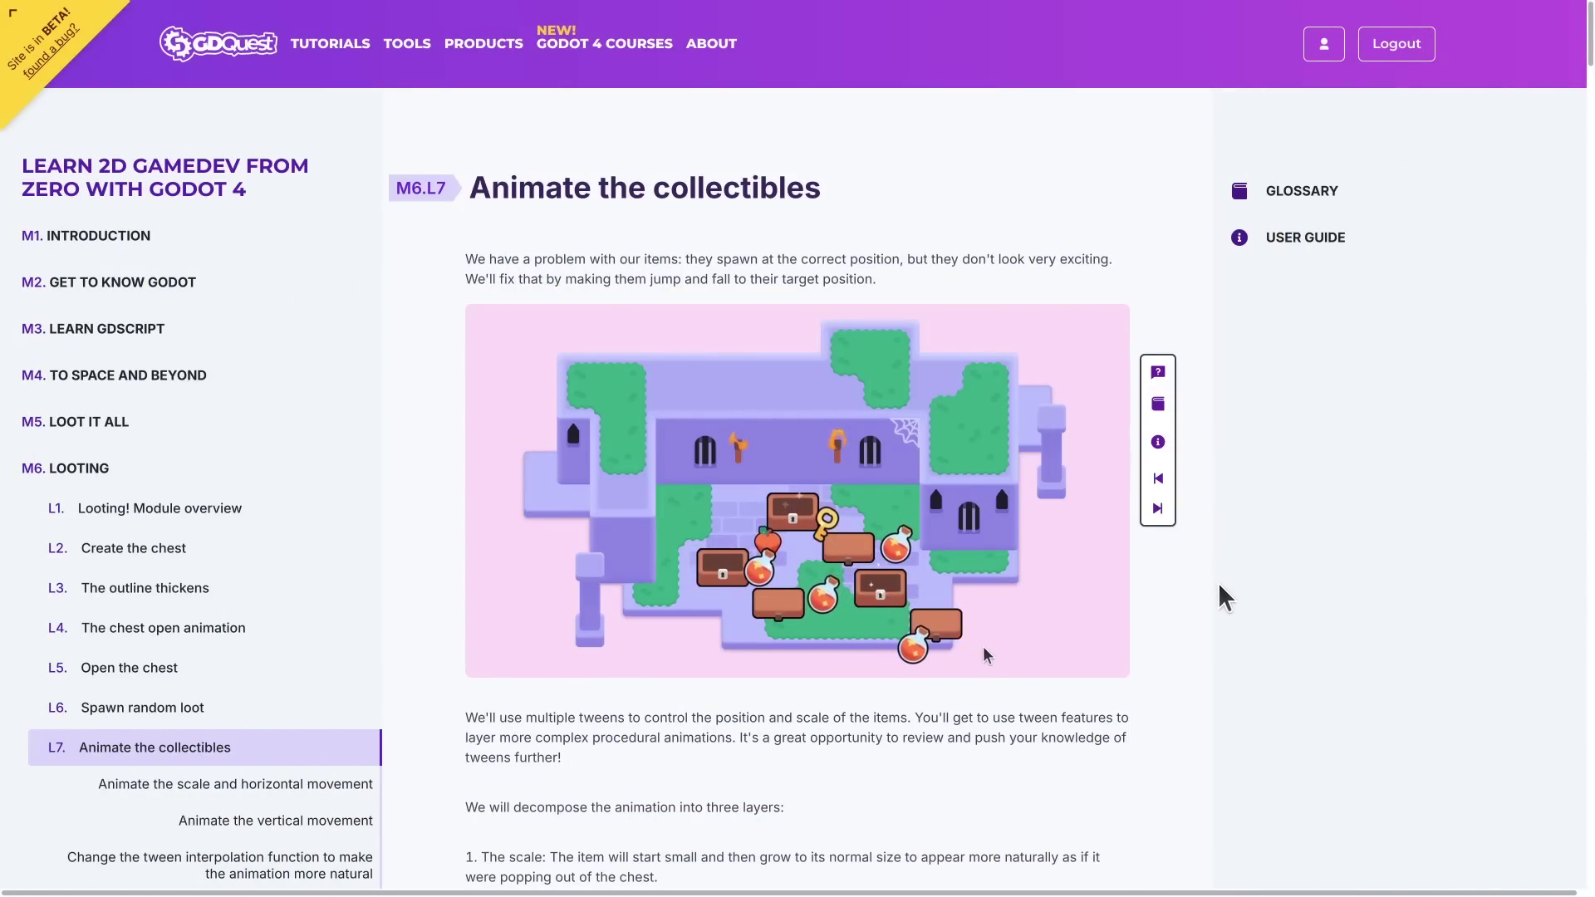
Step: Scroll the animating-collectibles lesson and open the course glossary
scroll(1225, 596, down, 4)
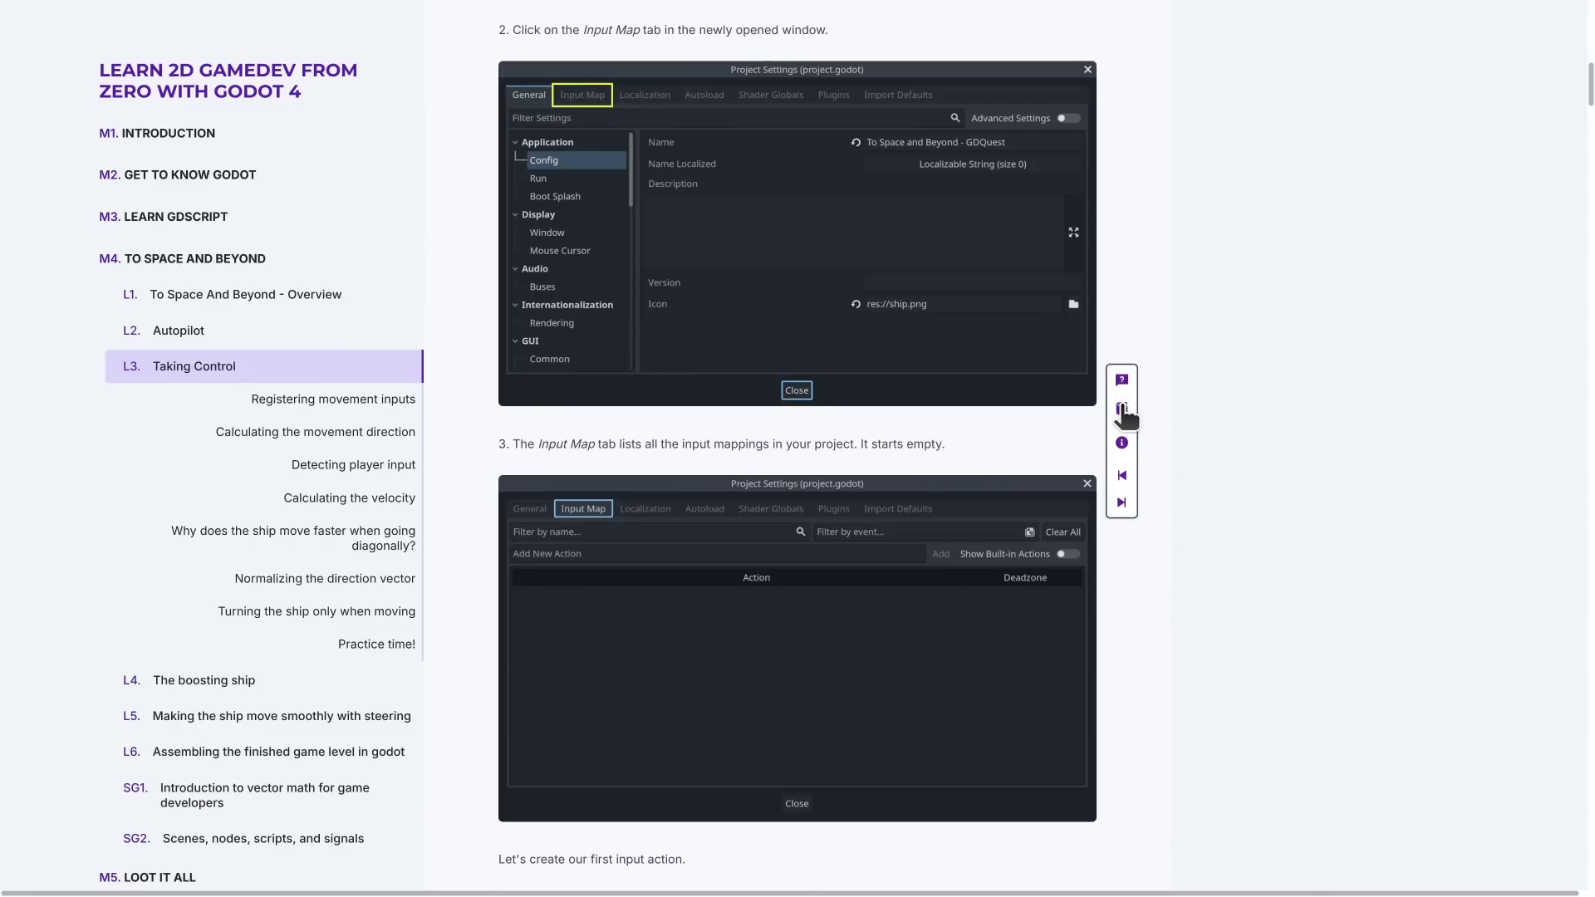
click(1121, 408)
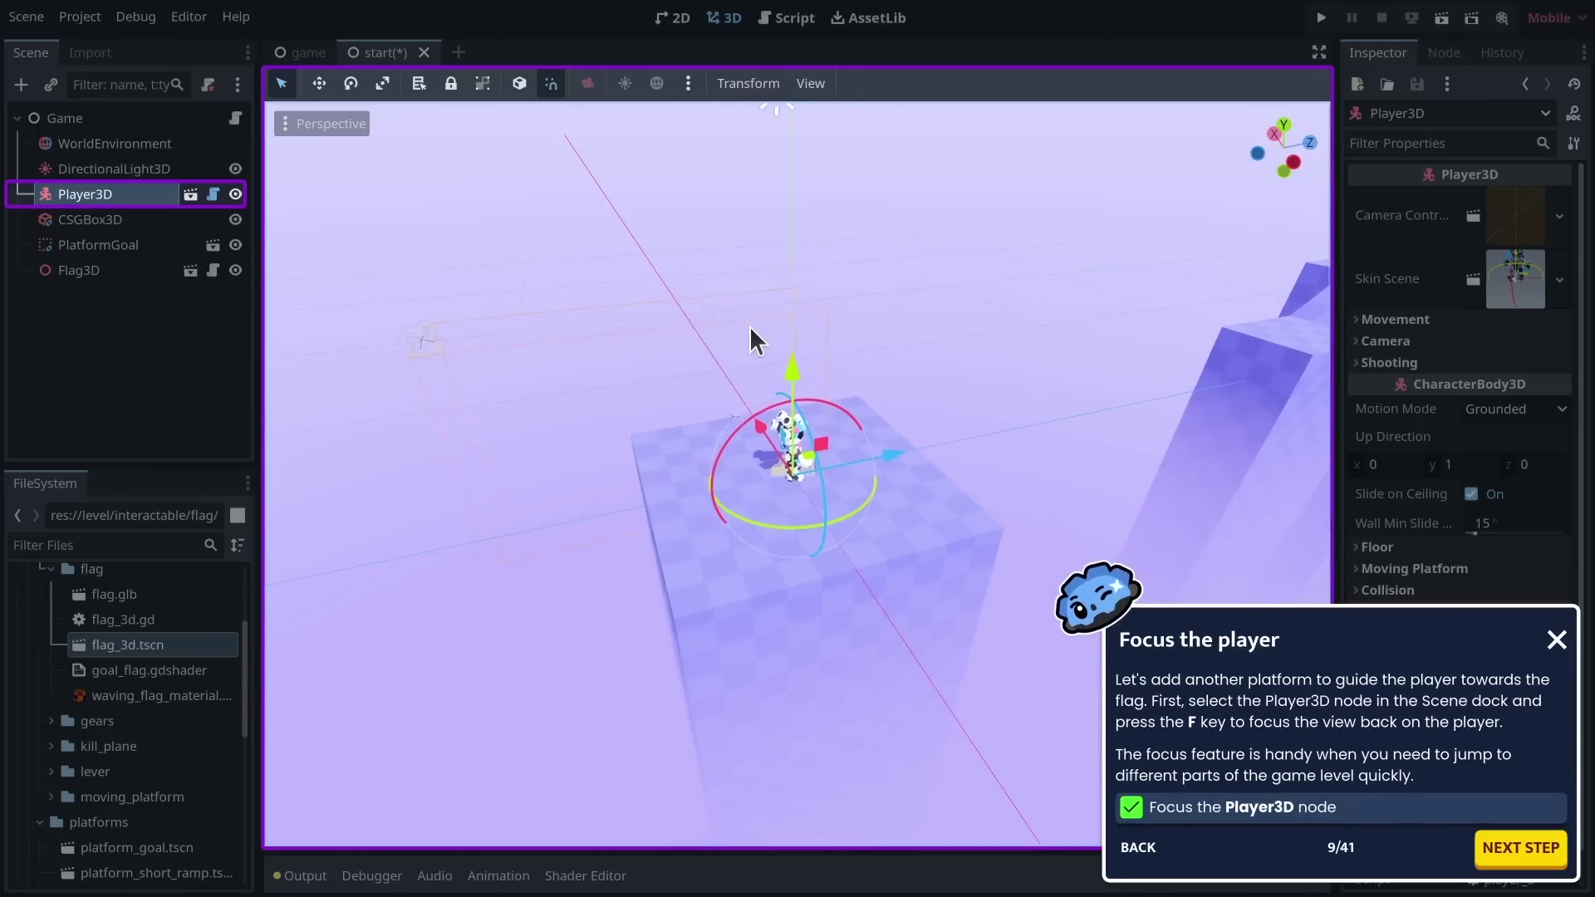
Step: Advance the in-editor tour to step 10/41, 'Add a platform with a ramp'
click(1488, 846)
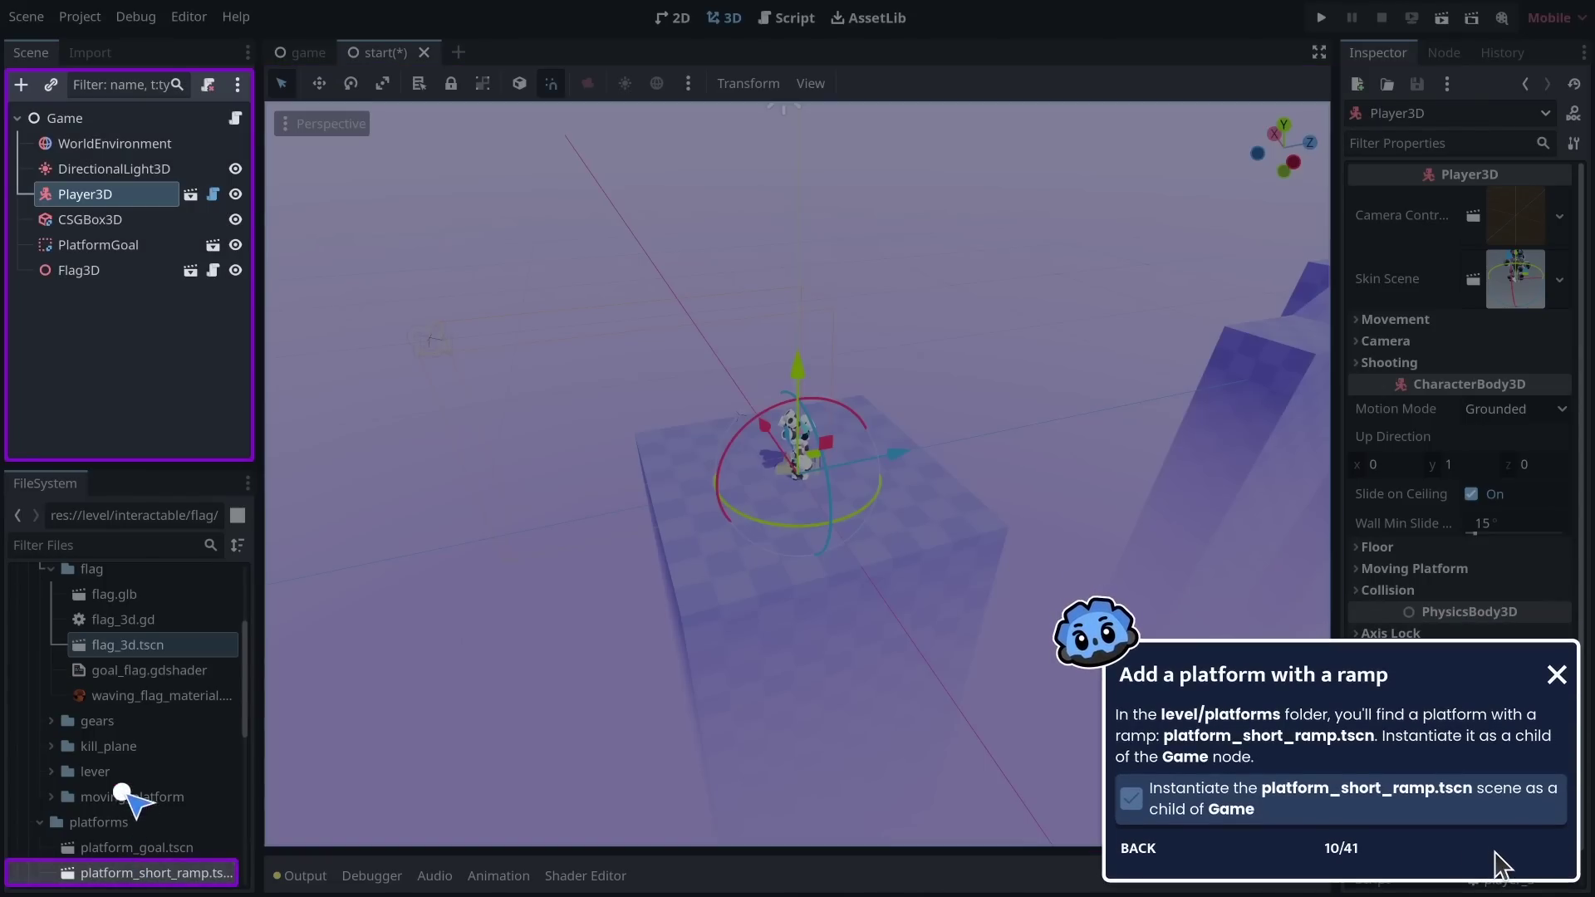